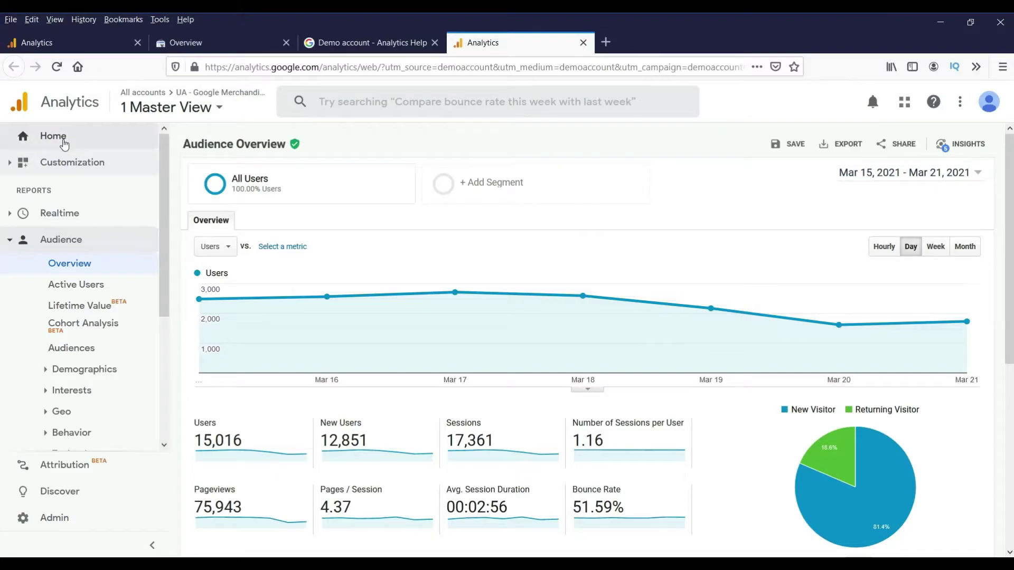
# Open the Analytics Home dashboard and scroll through all of its summary panels and back up.
pyautogui.click(64, 144)
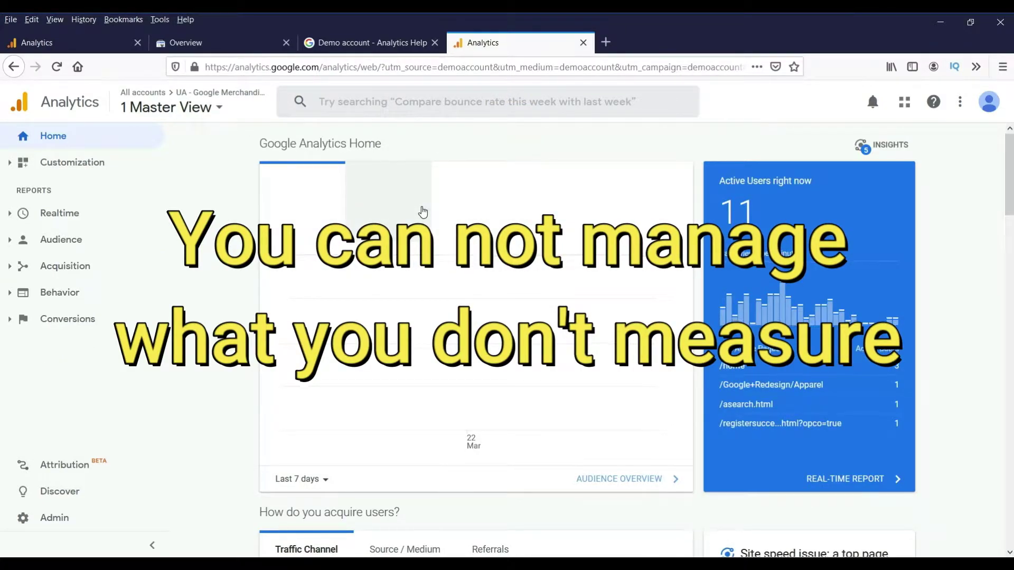
pyautogui.scroll(-4, 423, 212)
pyautogui.scroll(4, 423, 211)
pyautogui.scroll(-10, 423, 212)
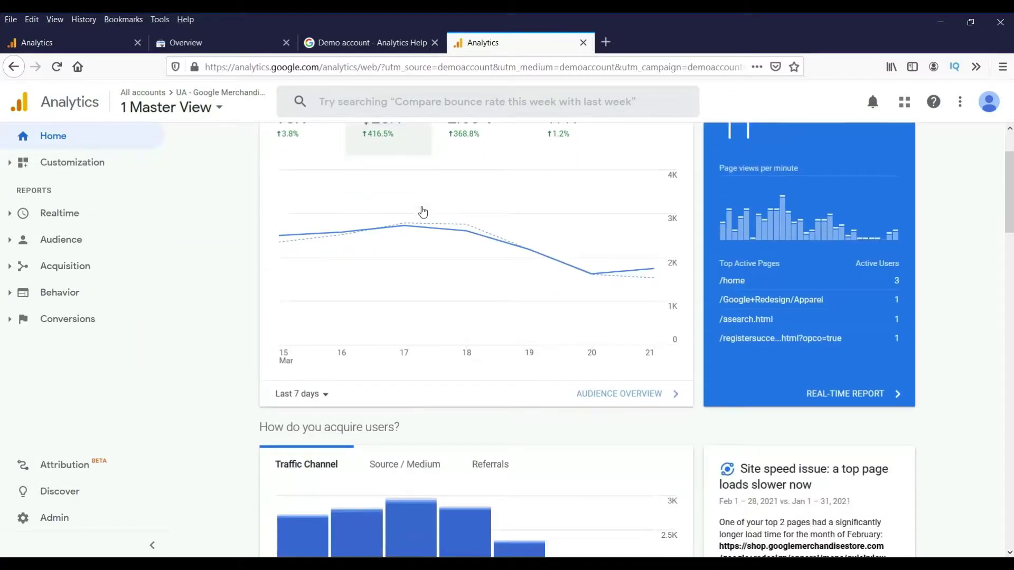
pyautogui.scroll(-10, 422, 212)
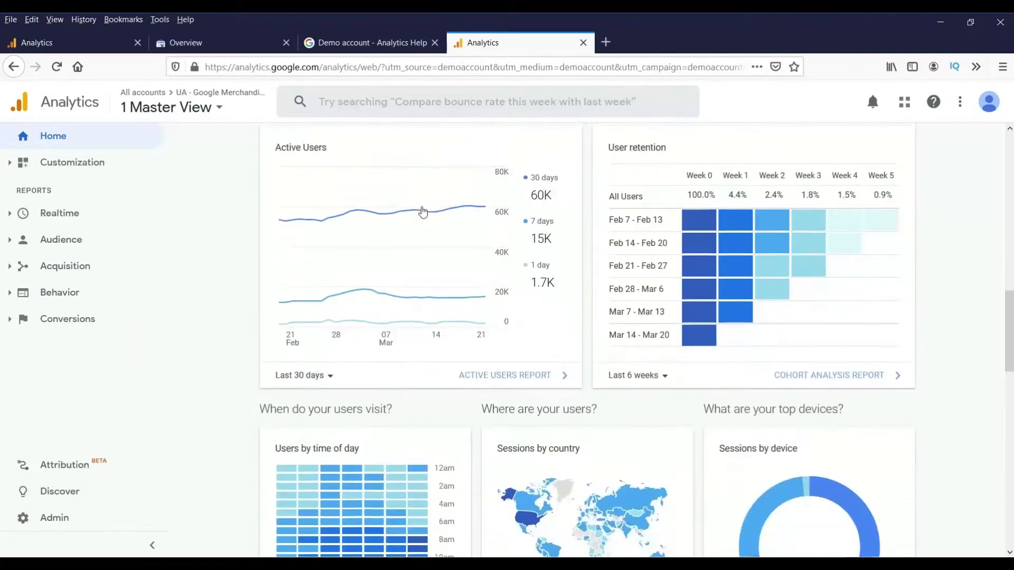
pyautogui.scroll(-10, 422, 212)
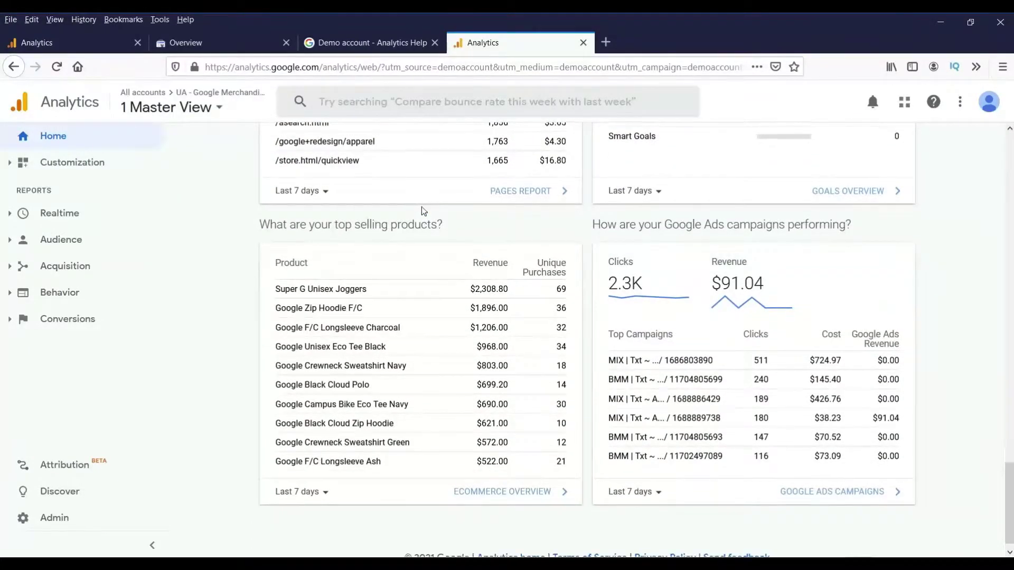
pyautogui.scroll(-1, 422, 209)
pyautogui.scroll(20, 422, 209)
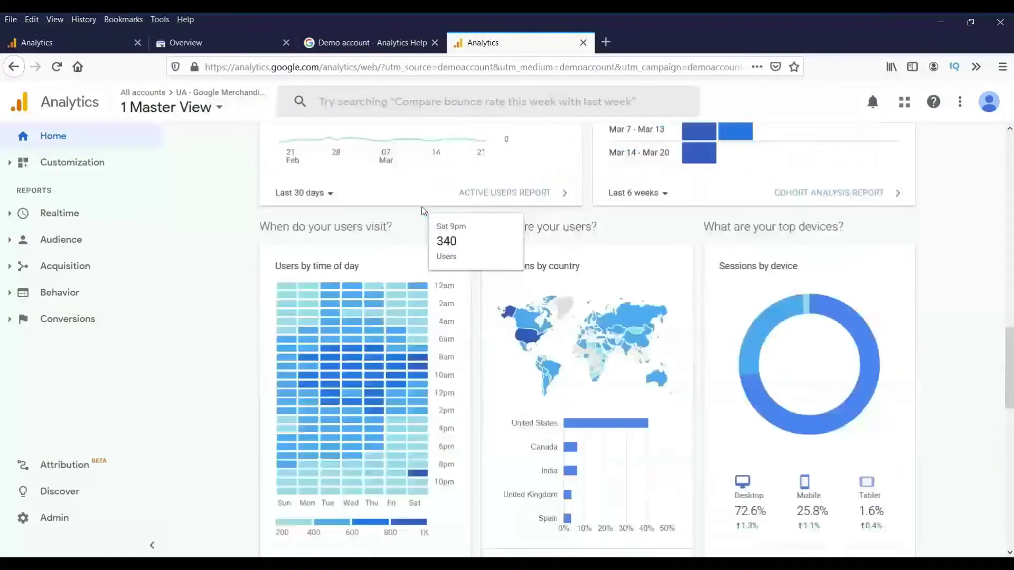
pyautogui.scroll(5, 422, 210)
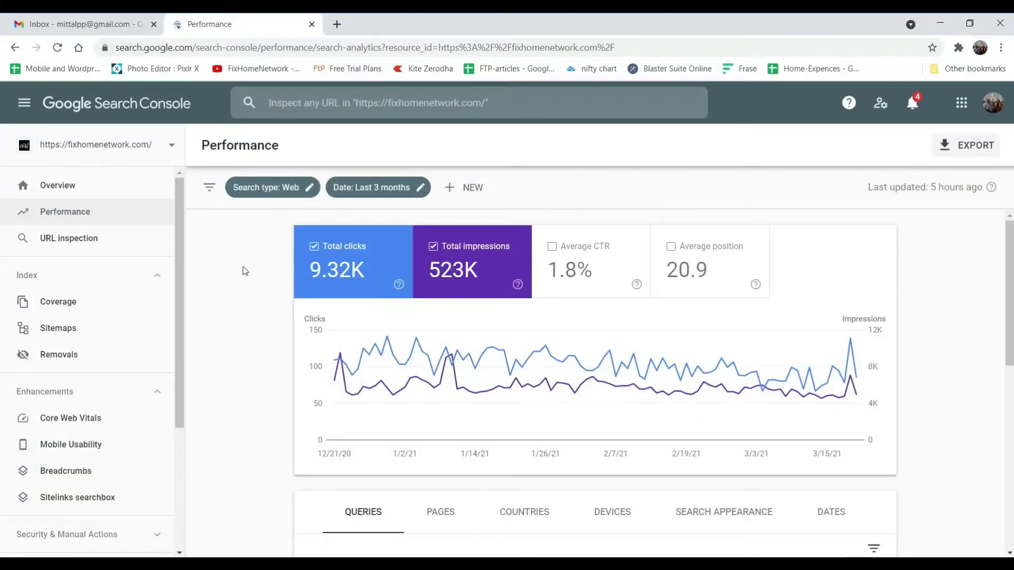
# Break the Search Console Performance table down by page.
pyautogui.scroll(-6, 245, 272)
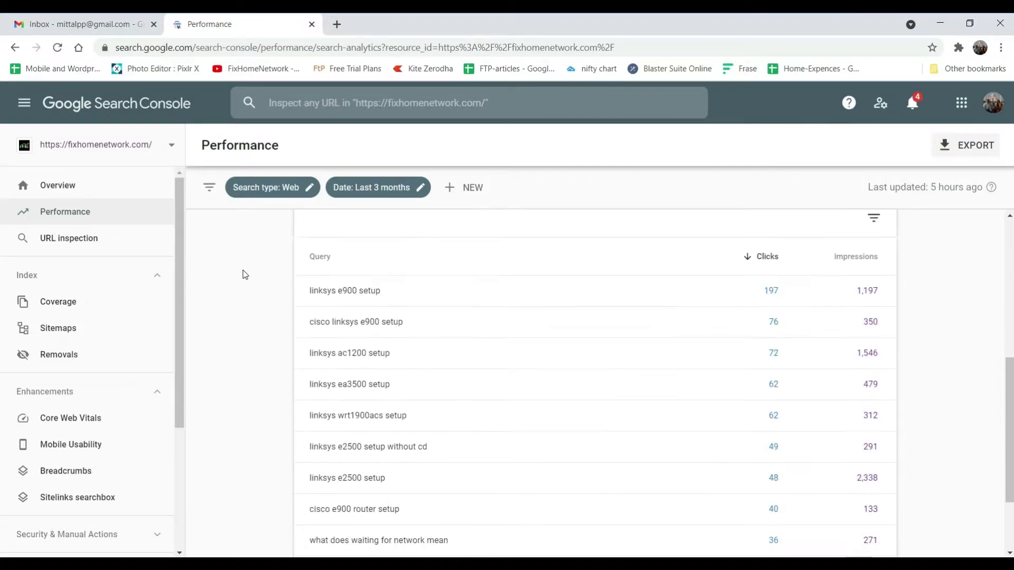
pyautogui.scroll(6, 245, 274)
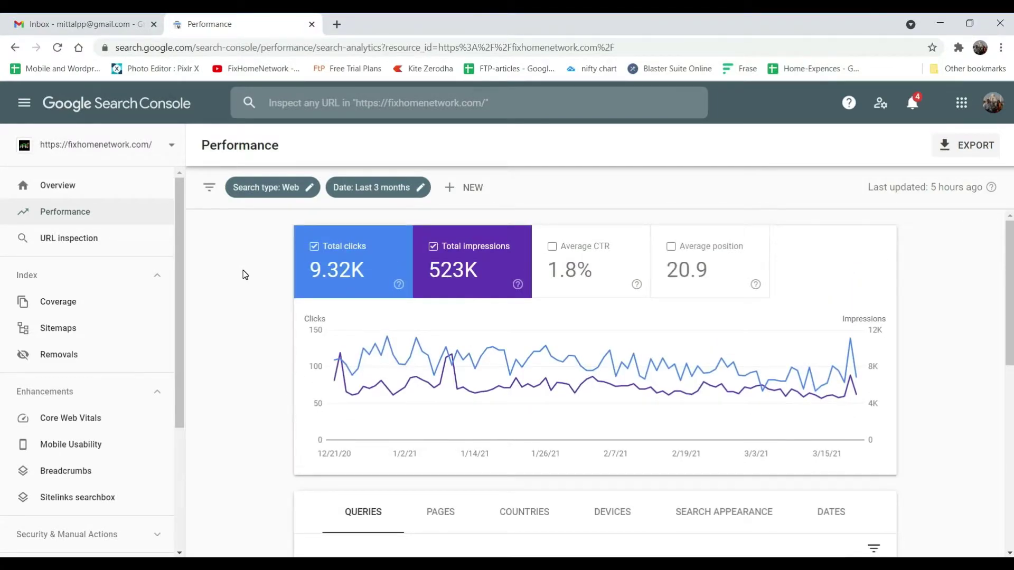
pyautogui.scroll(-4, 247, 277)
pyautogui.click(441, 313)
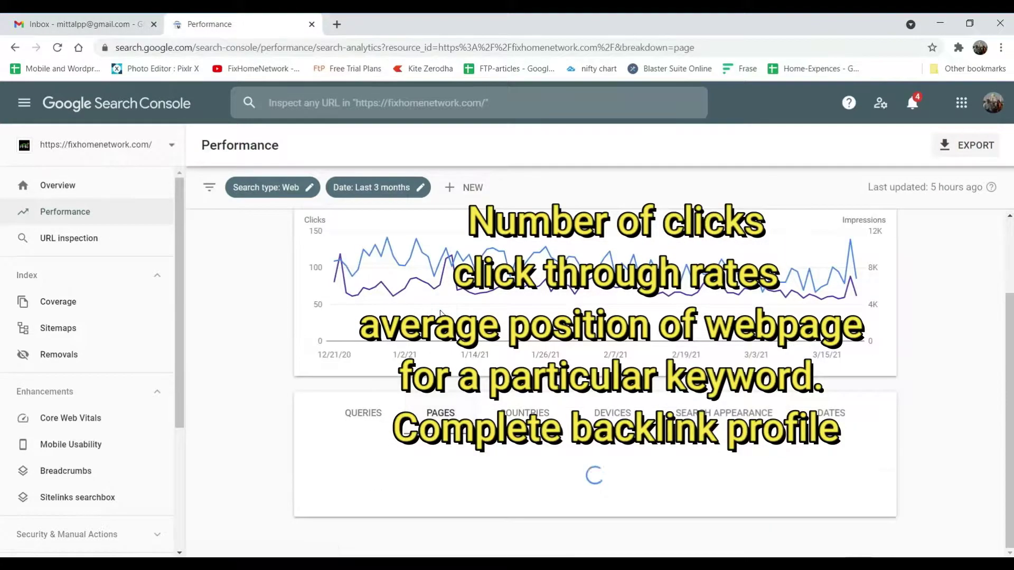
pyautogui.scroll(-5, 440, 313)
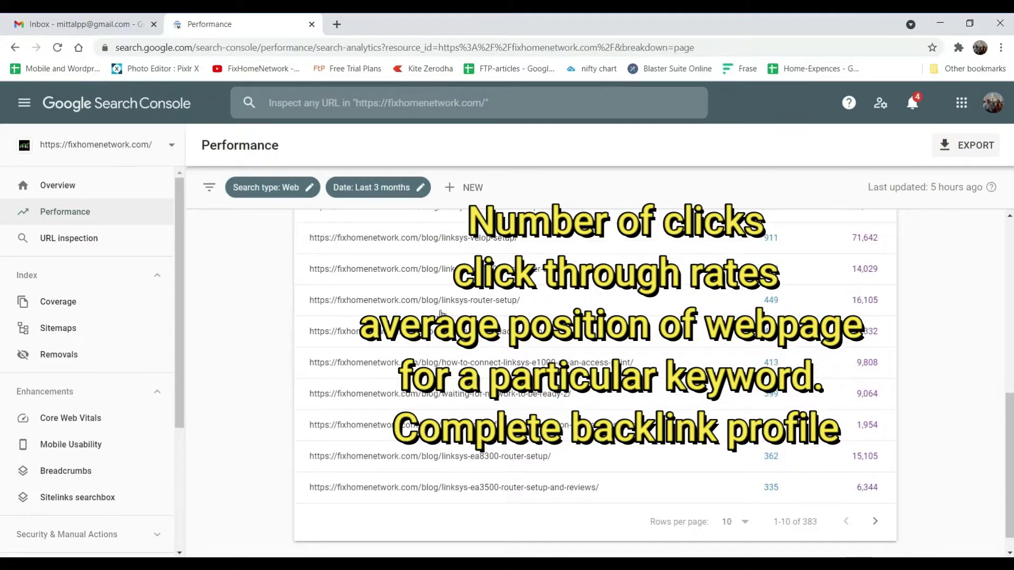
pyautogui.scroll(7, 441, 313)
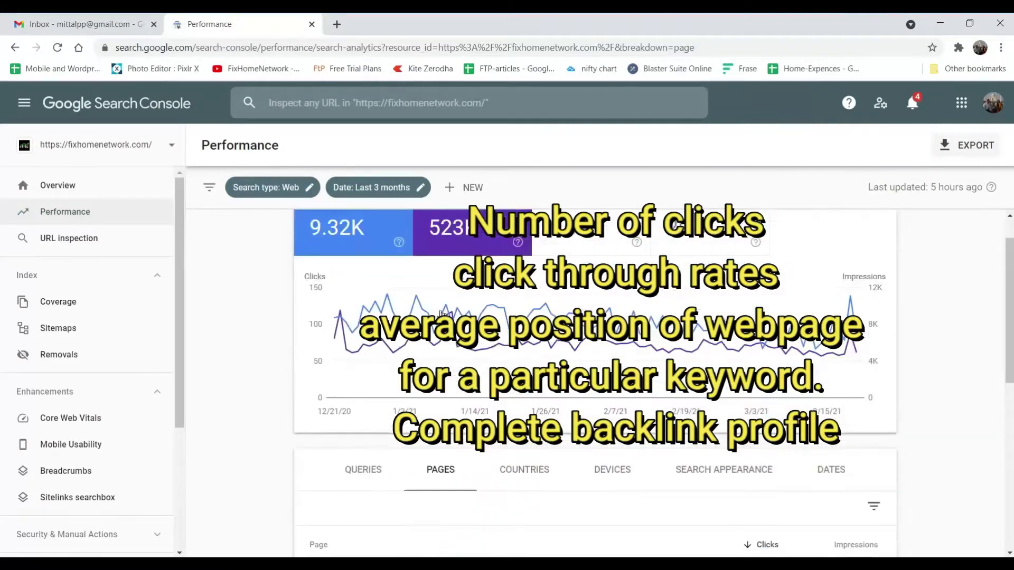
pyautogui.scroll(-4, 100, 280)
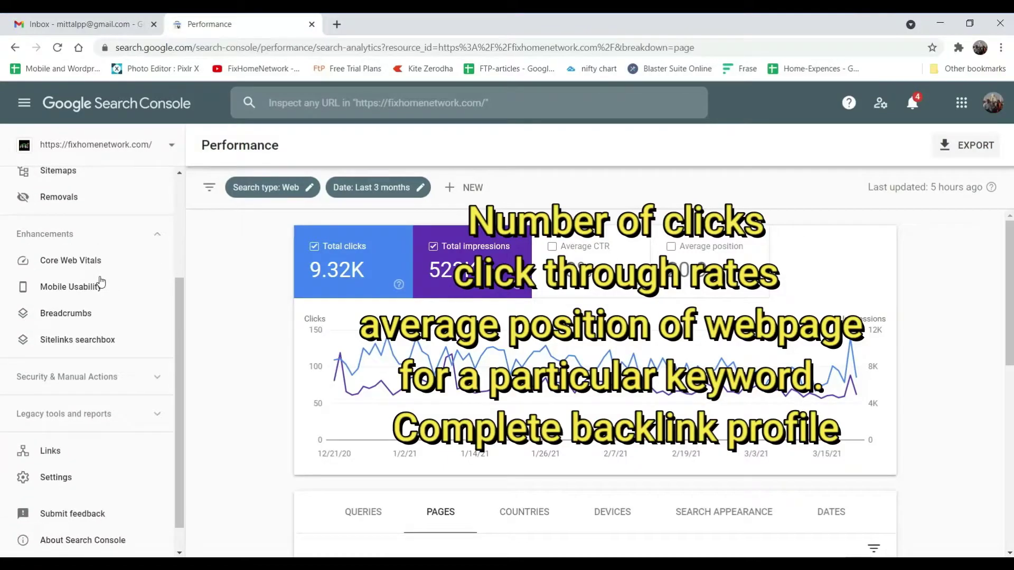
# Review the Links, Sitemaps and Overview reports in Search Console.
pyautogui.click(51, 420)
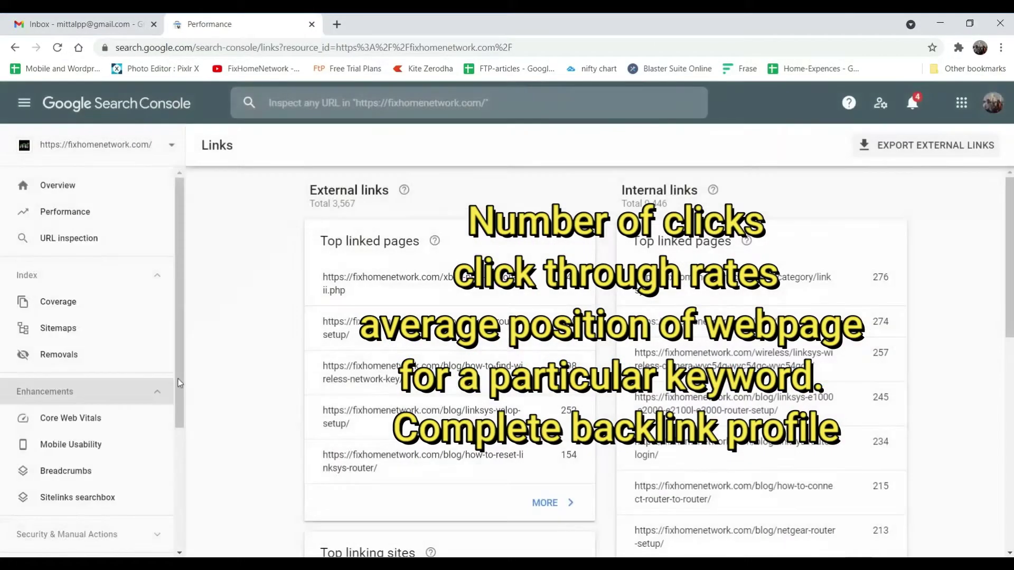
pyautogui.scroll(-10, 236, 265)
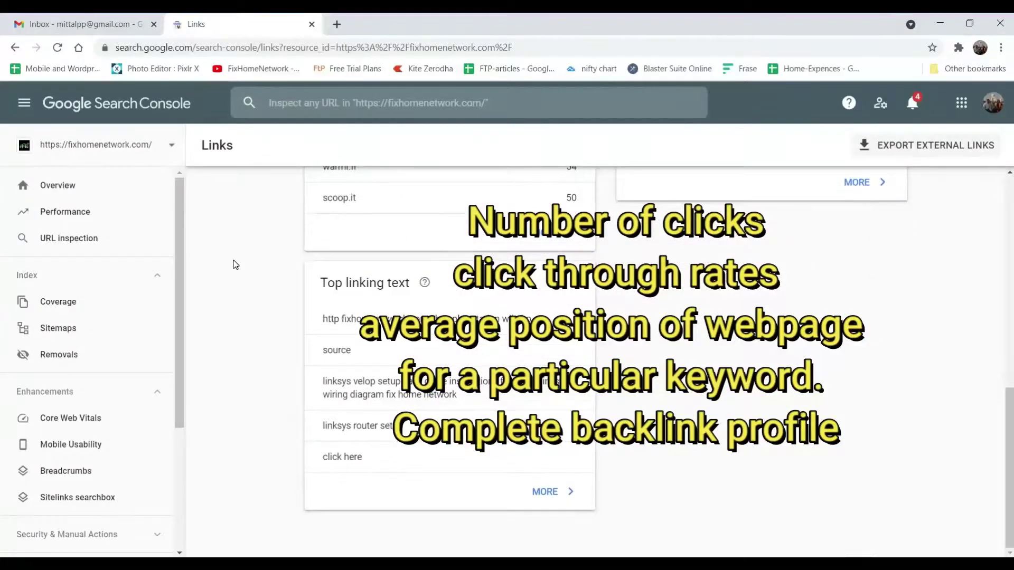
pyautogui.scroll(10, 235, 264)
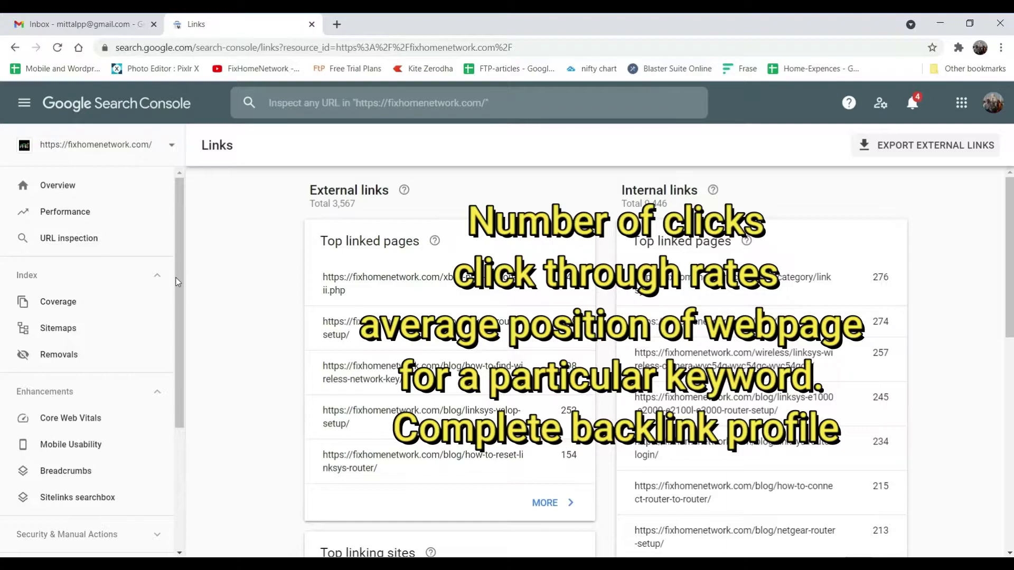
pyautogui.click(91, 331)
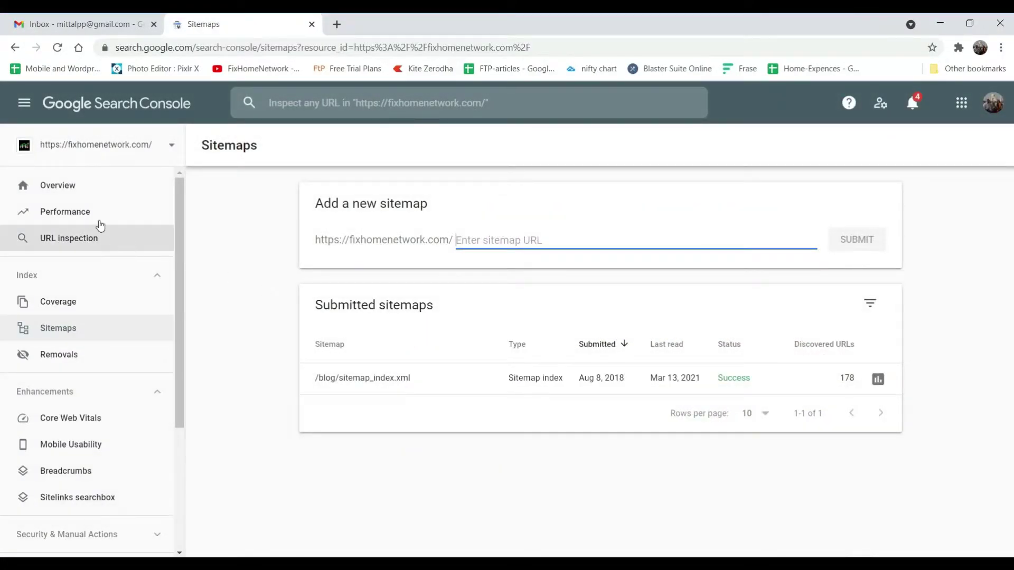
pyautogui.click(63, 187)
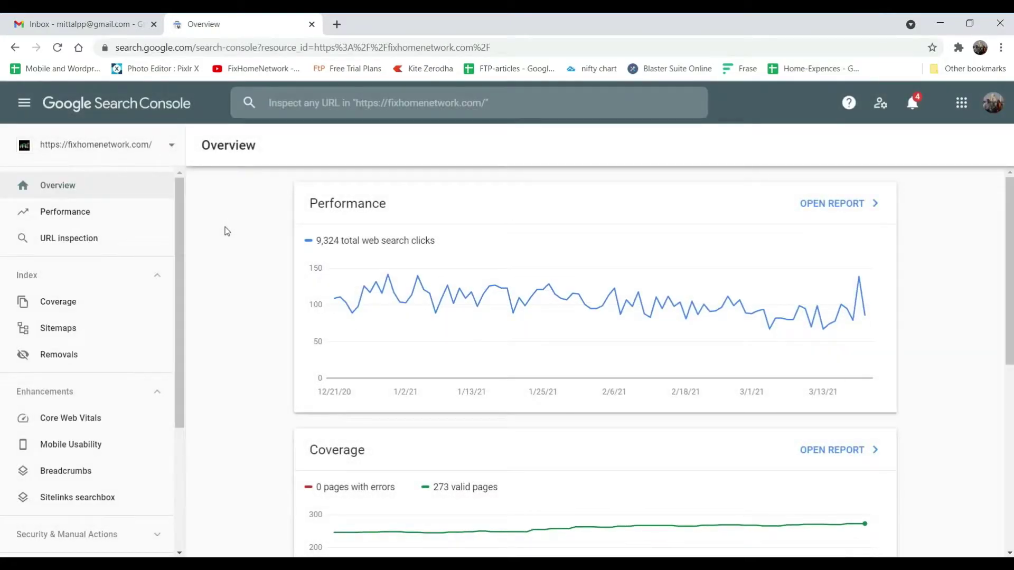
pyautogui.scroll(-3, 535, 308)
pyautogui.scroll(3, 536, 310)
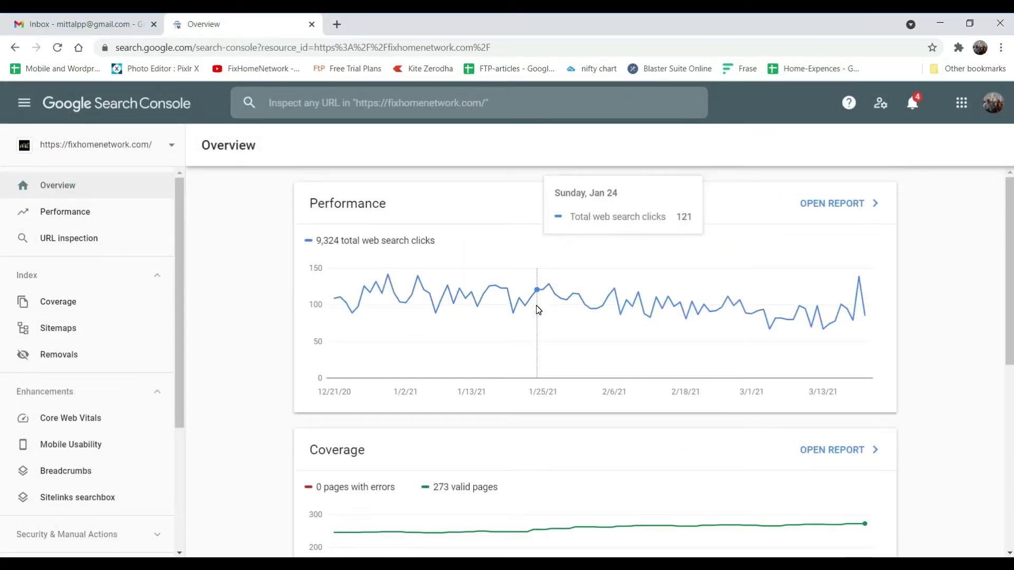
# Show Average CTR and Average position on the Performance report chart.
pyautogui.click(75, 214)
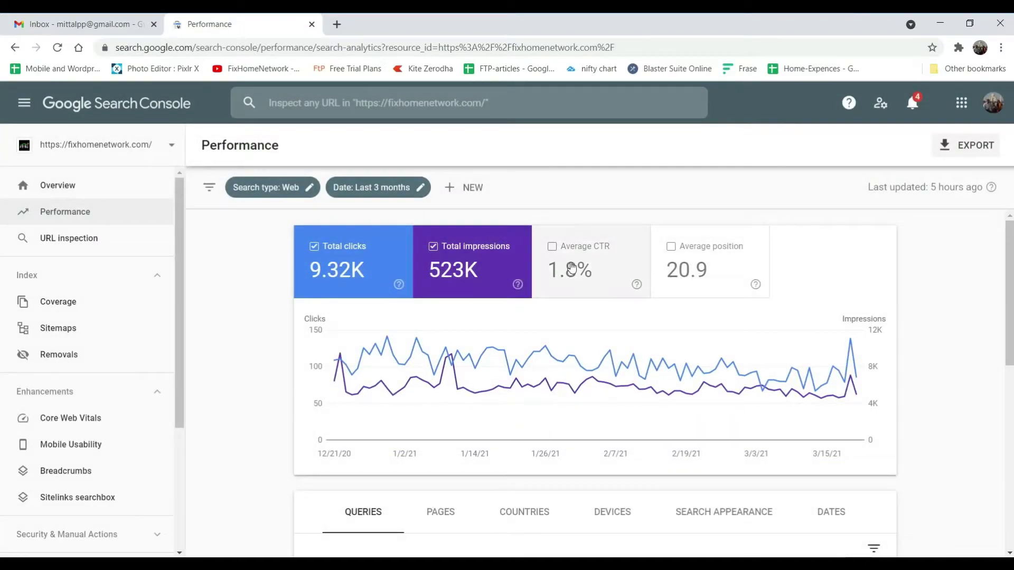
pyautogui.click(577, 267)
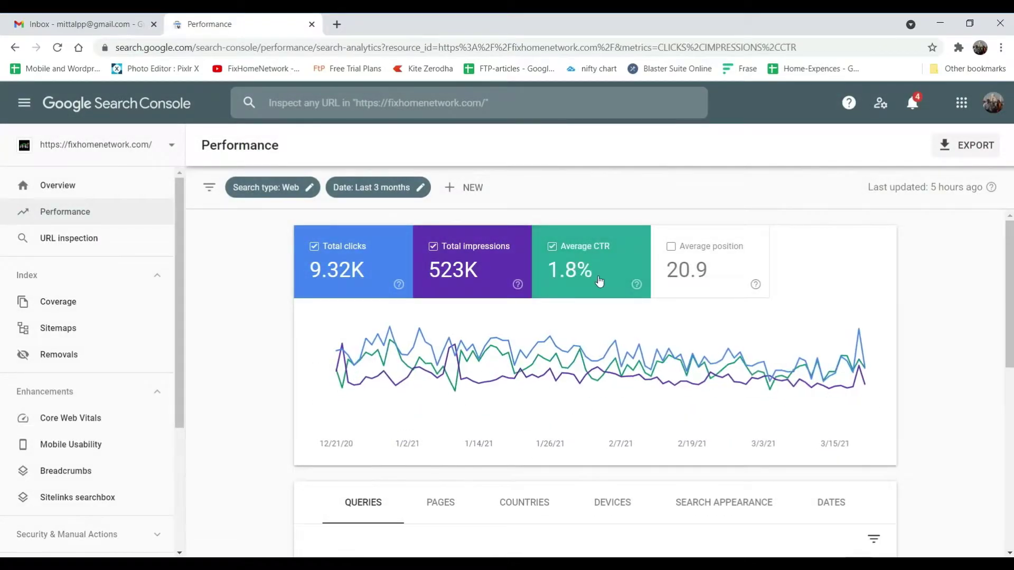
pyautogui.click(684, 270)
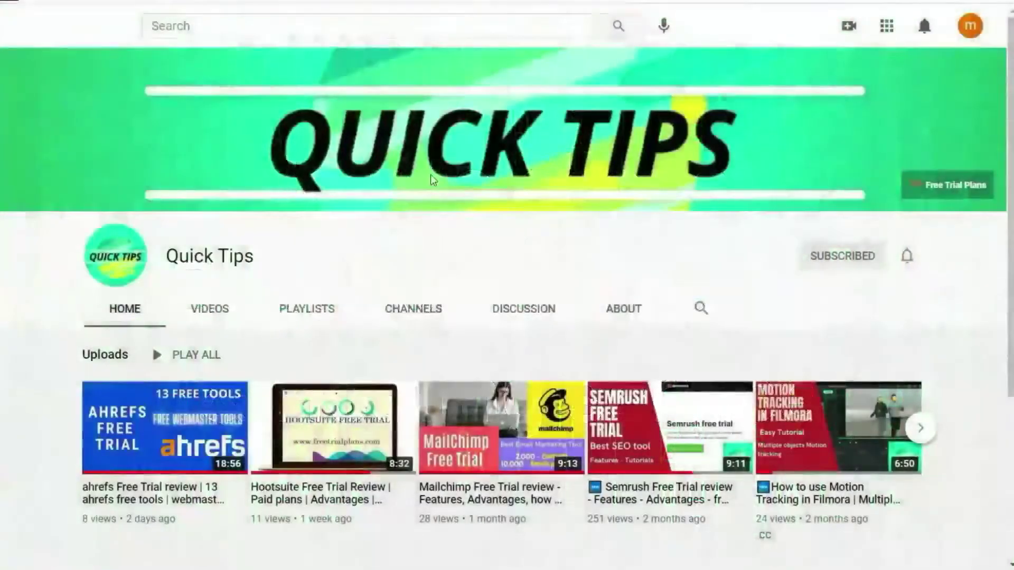
# Browse the Quick Tips channel's Videos and Playlists tabs.
pyautogui.scroll(-4, 430, 180)
pyautogui.scroll(4, 430, 180)
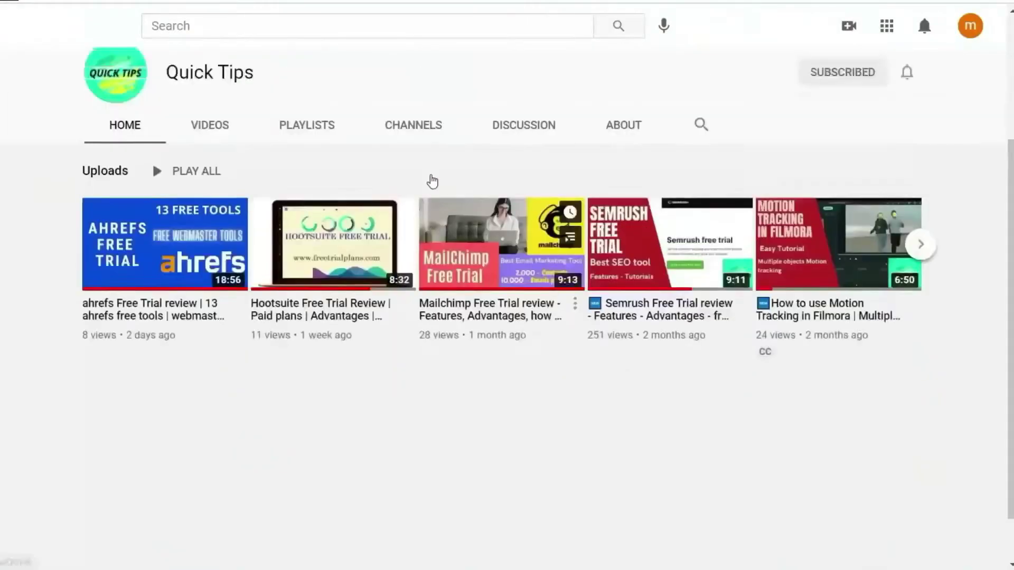
pyautogui.click(216, 317)
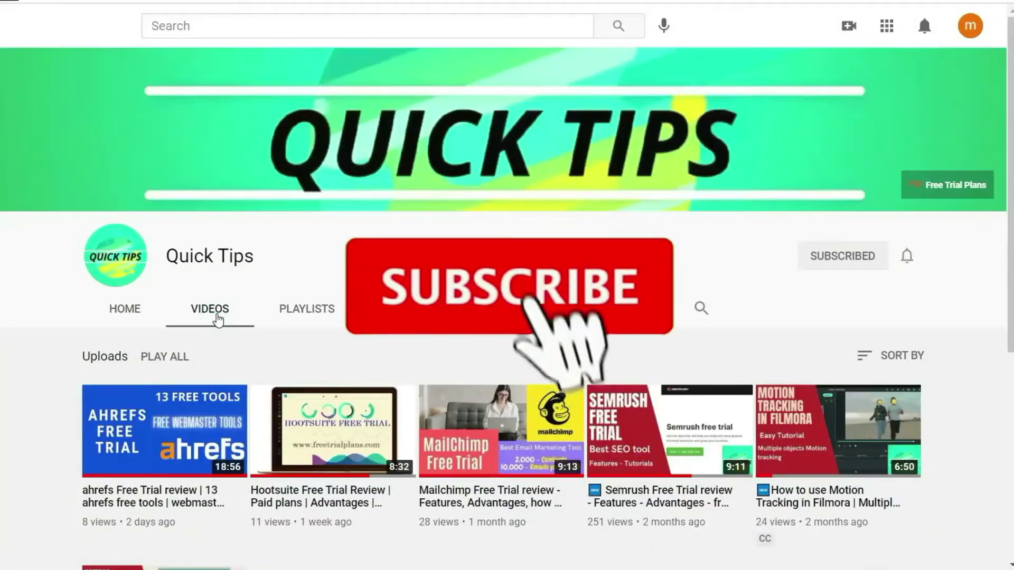
pyautogui.scroll(-6, 218, 318)
pyautogui.scroll(6, 507, 285)
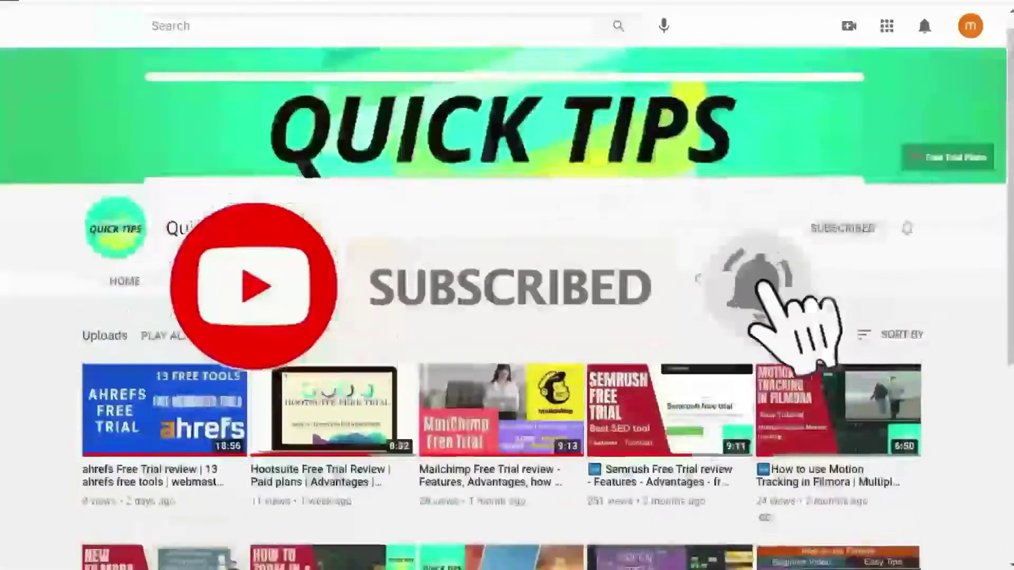
pyautogui.click(306, 309)
pyautogui.scroll(-4, 507, 285)
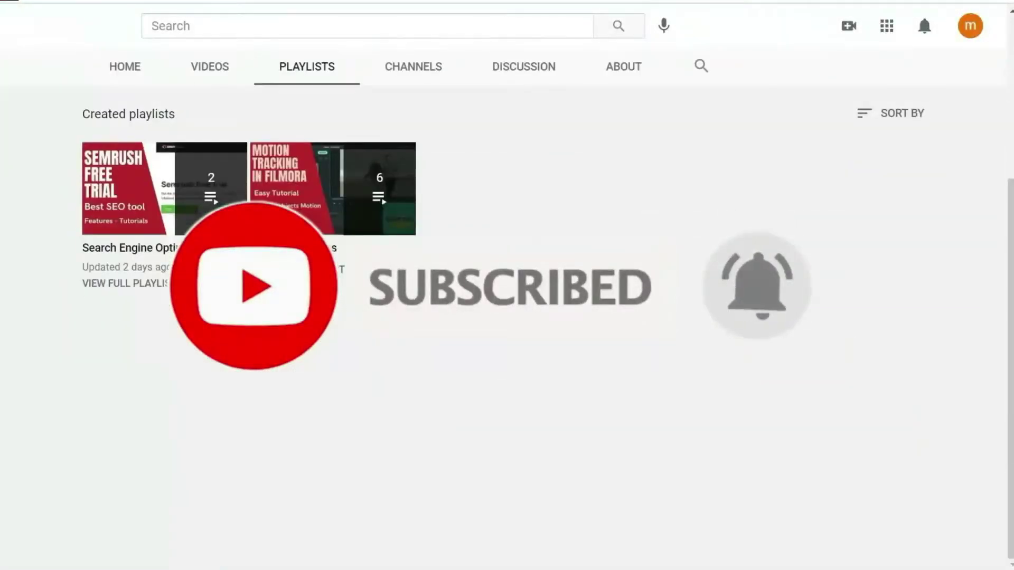
pyautogui.scroll(4, 507, 285)
# Return to the channel home page, then view its playlists again.
pyautogui.click(123, 311)
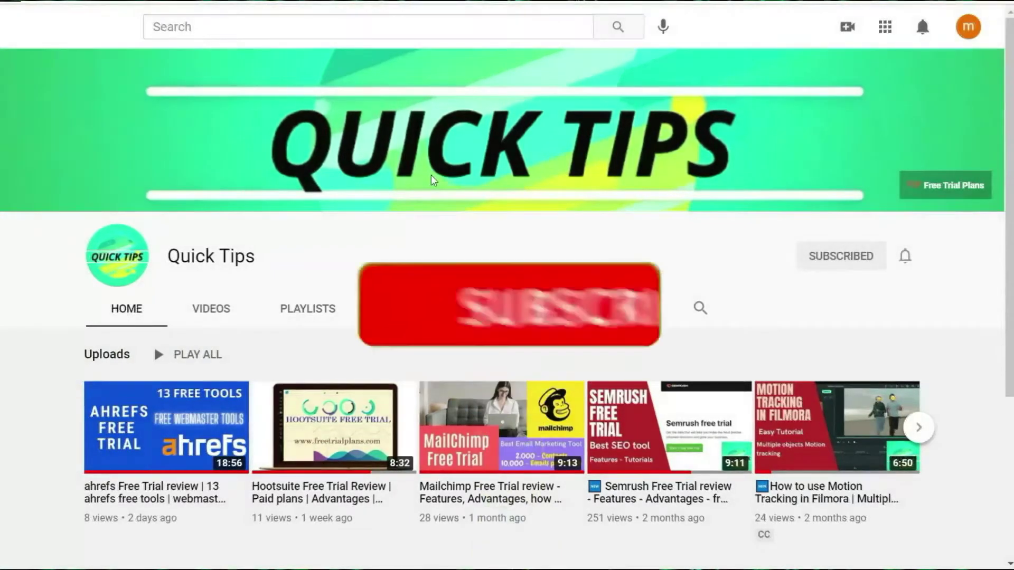
pyautogui.scroll(-4, 433, 181)
pyautogui.scroll(2, 433, 182)
pyautogui.scroll(2, 433, 181)
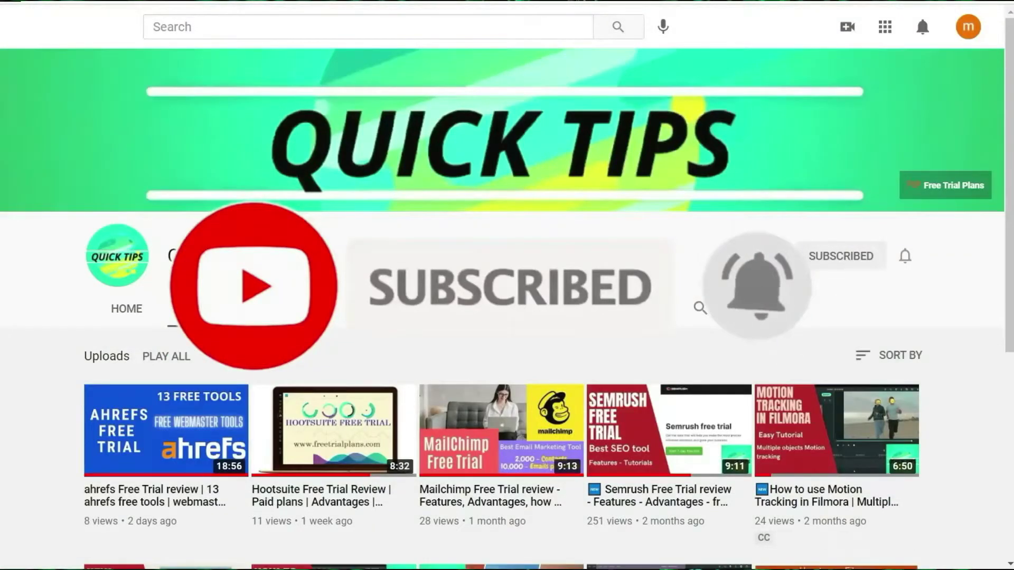
pyautogui.scroll(-6, 433, 181)
pyautogui.scroll(6, 434, 181)
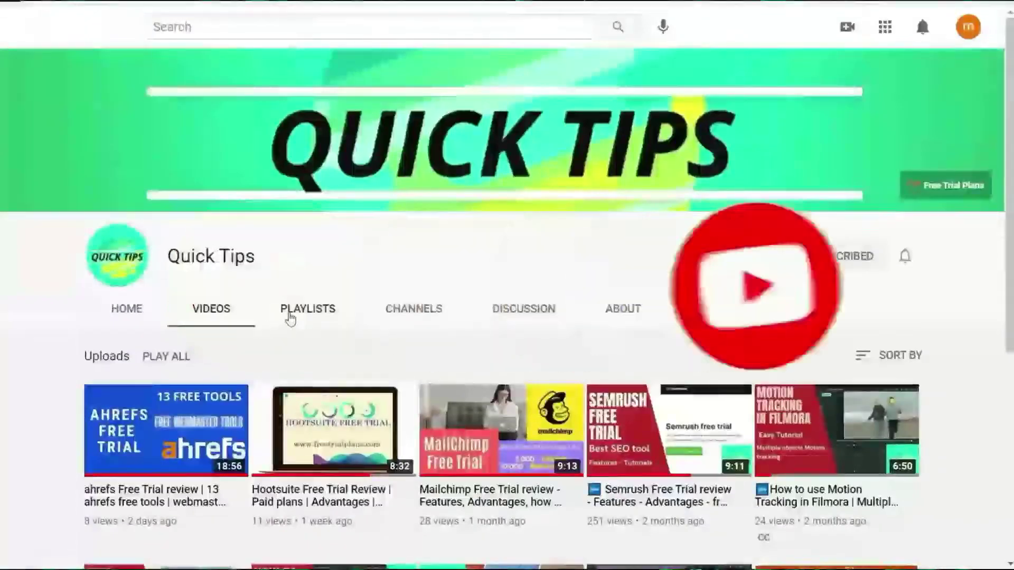
pyautogui.click(289, 316)
pyautogui.scroll(-3, 840, 162)
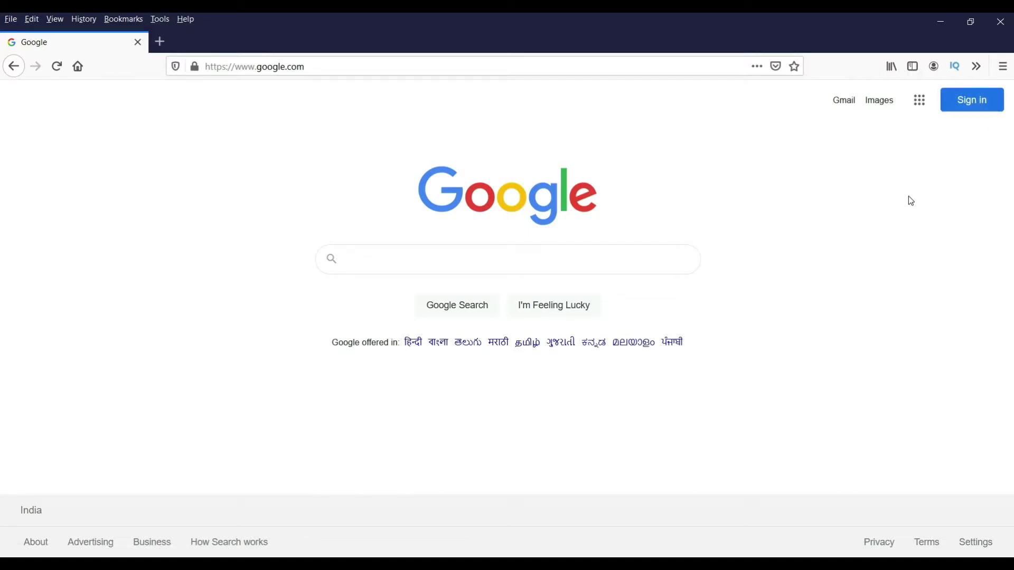
# Load the Google Analytics site and sign in with the Google account and its password.
pyautogui.click(347, 62)
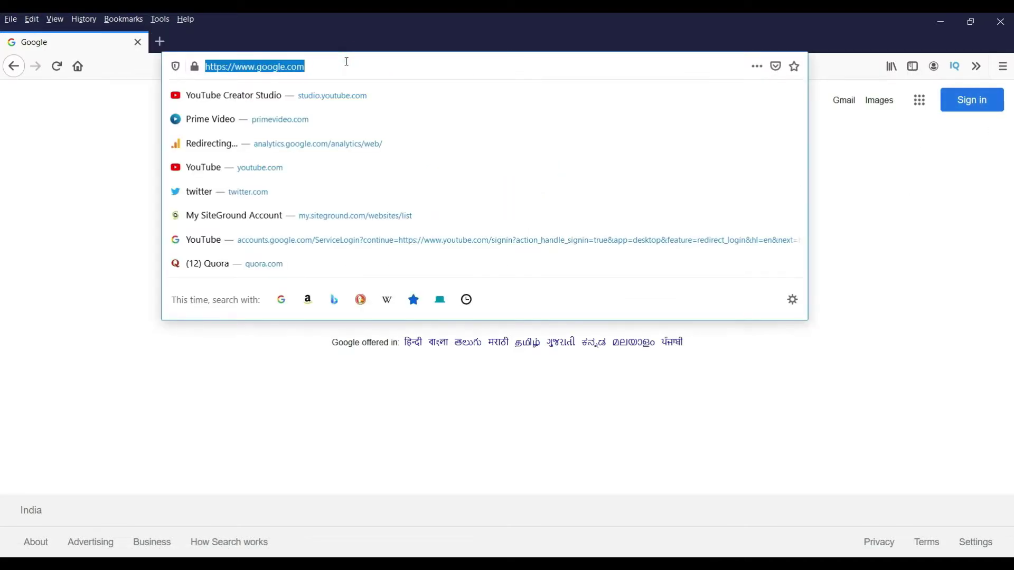
pyautogui.write('analytic')
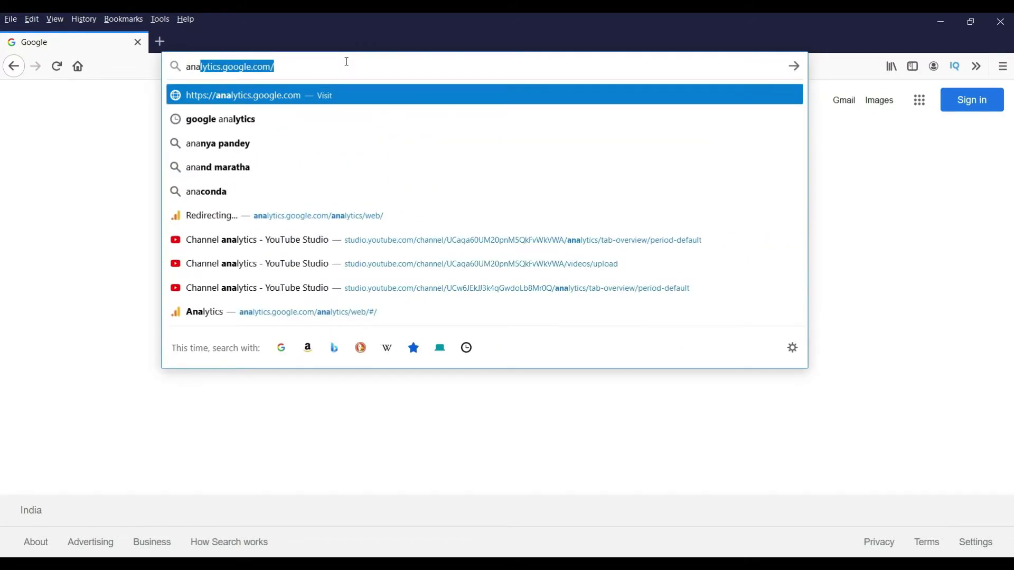
pyautogui.press('Return')
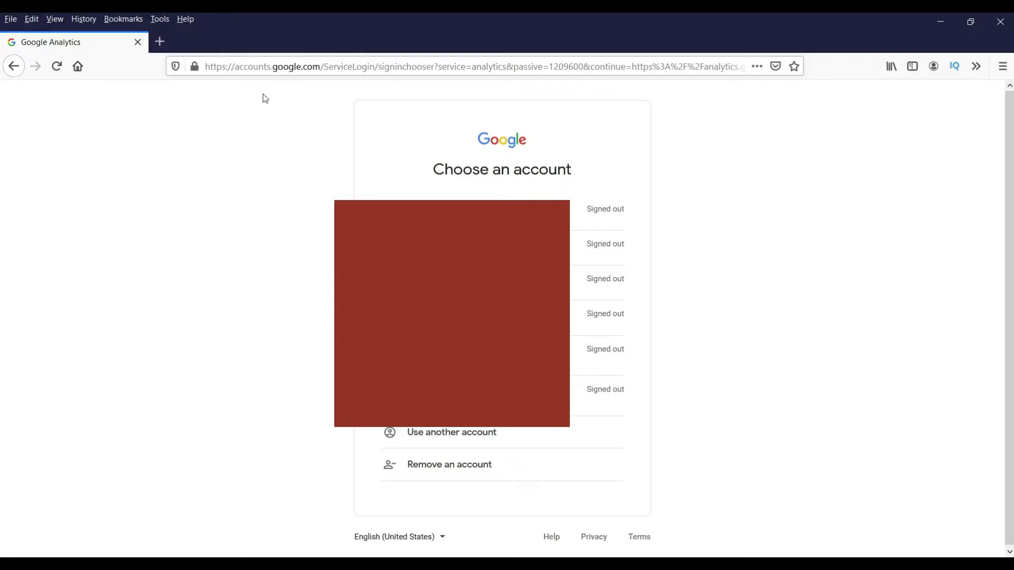
pyautogui.click(608, 357)
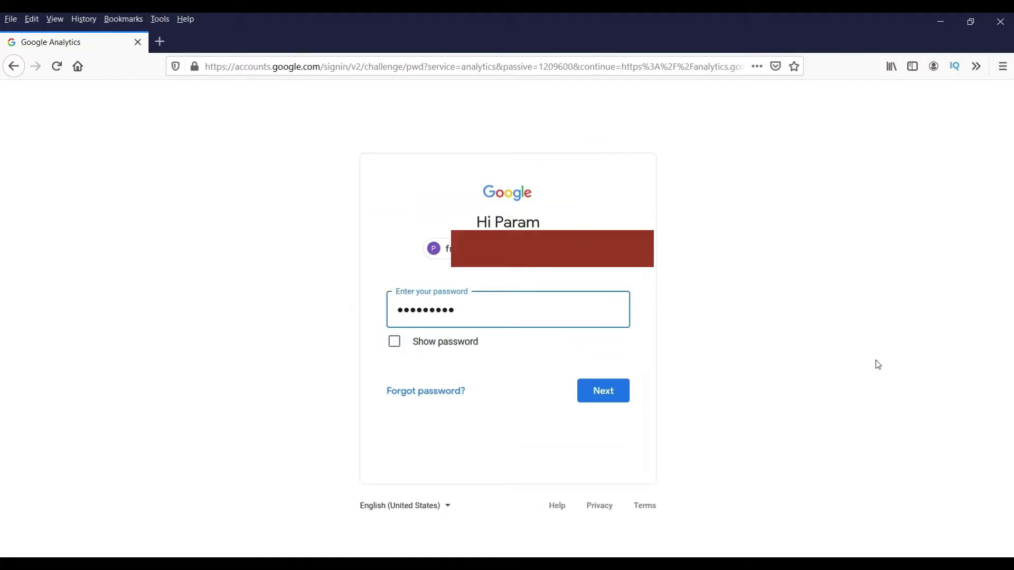
pyautogui.click(624, 402)
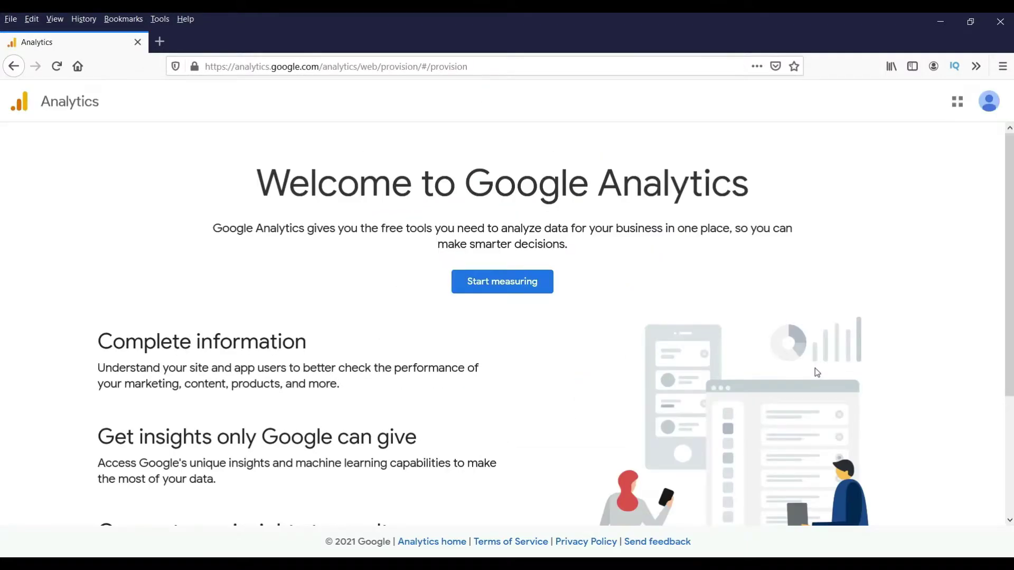
# Start a new Analytics account and enter its account name.
pyautogui.click(510, 294)
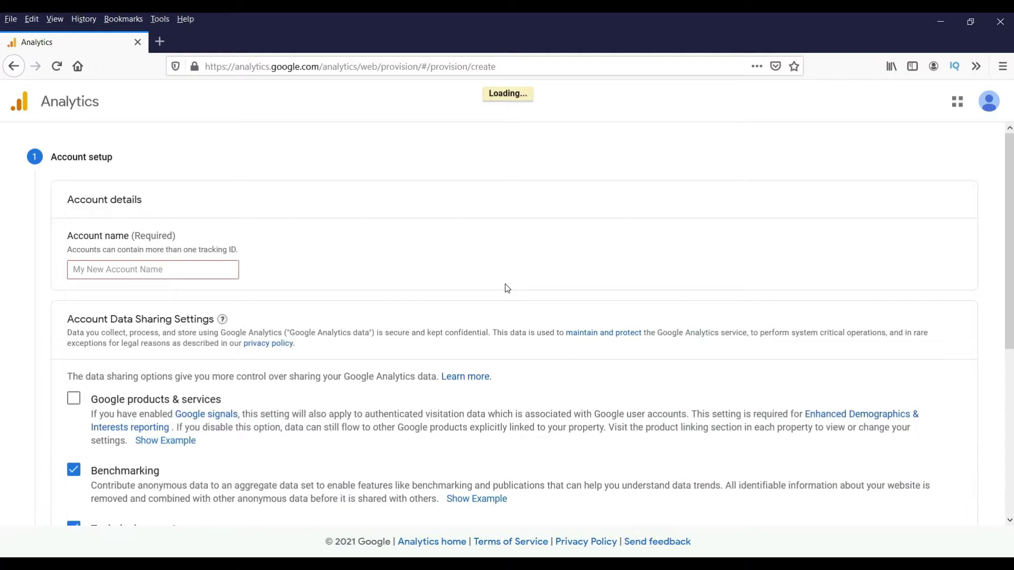
pyautogui.click(163, 267)
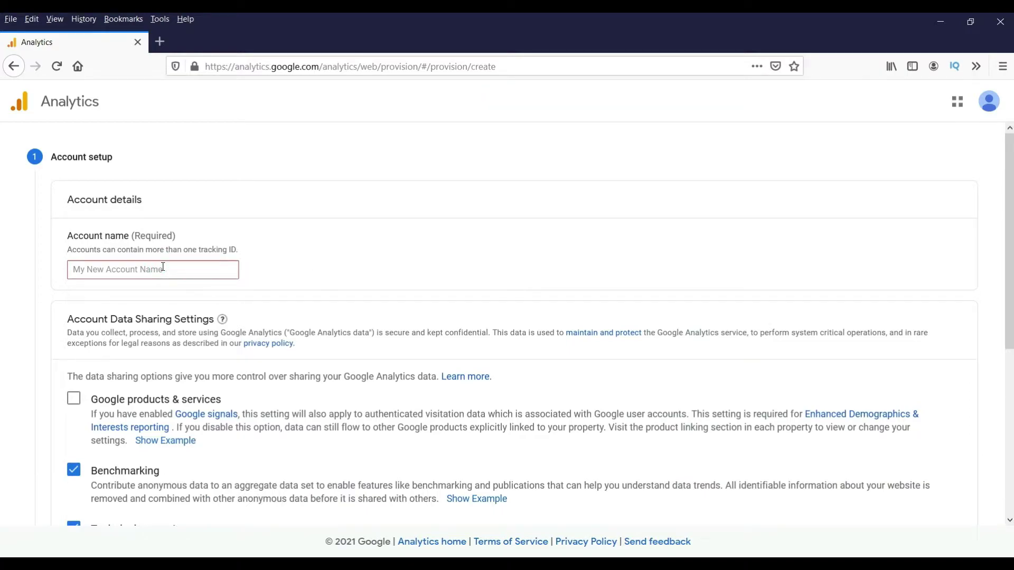
pyautogui.write('Param Freelance')
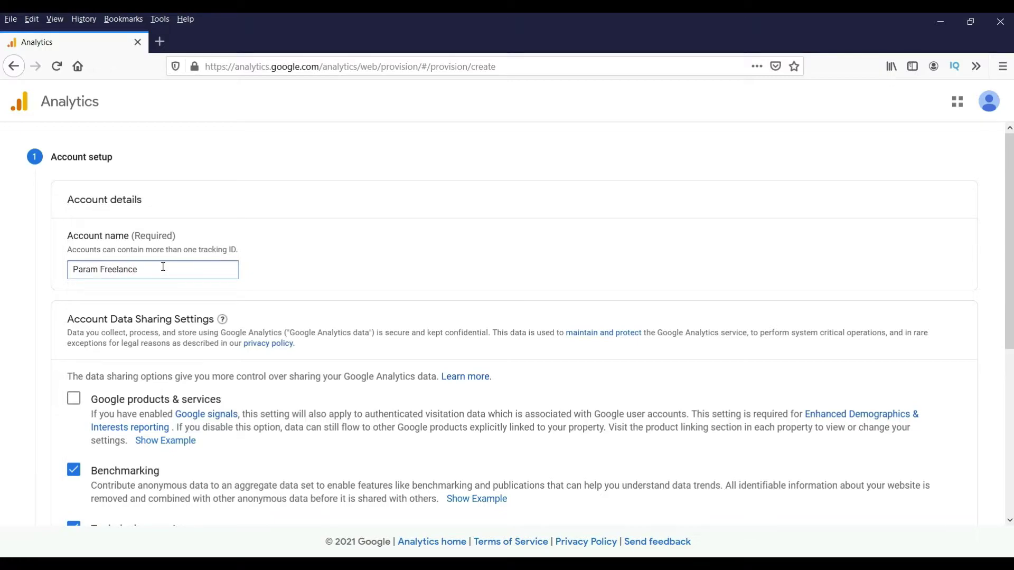
pyautogui.scroll(-3, 261, 295)
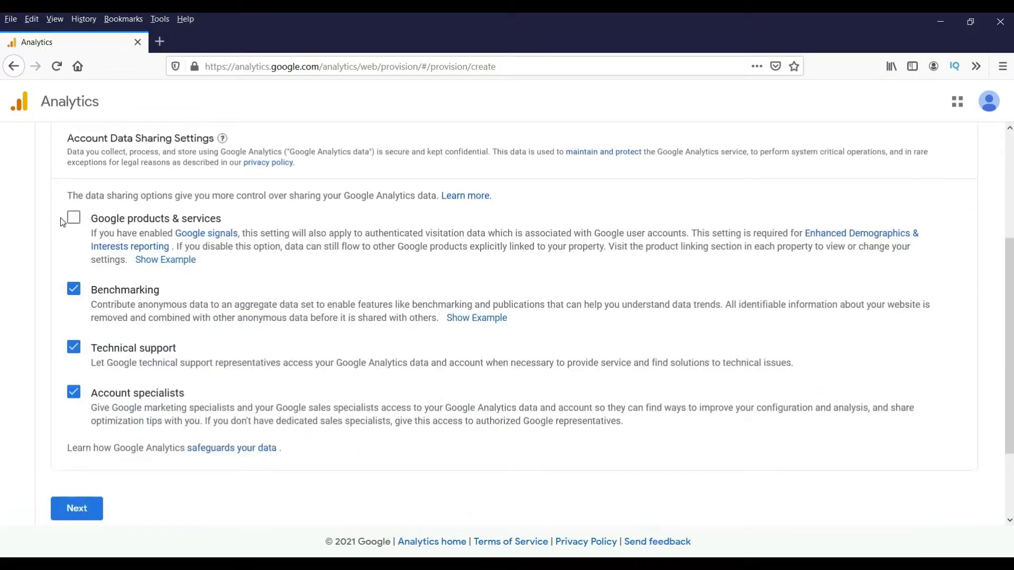
pyautogui.click(77, 508)
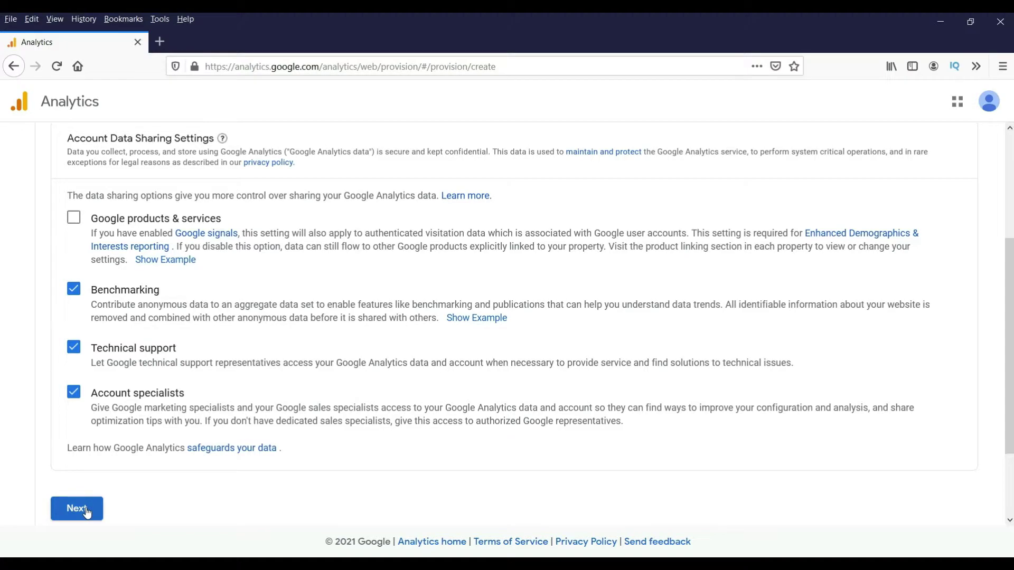
# Name the property 'Param Freelance' with India as the reporting country.
pyautogui.click(149, 255)
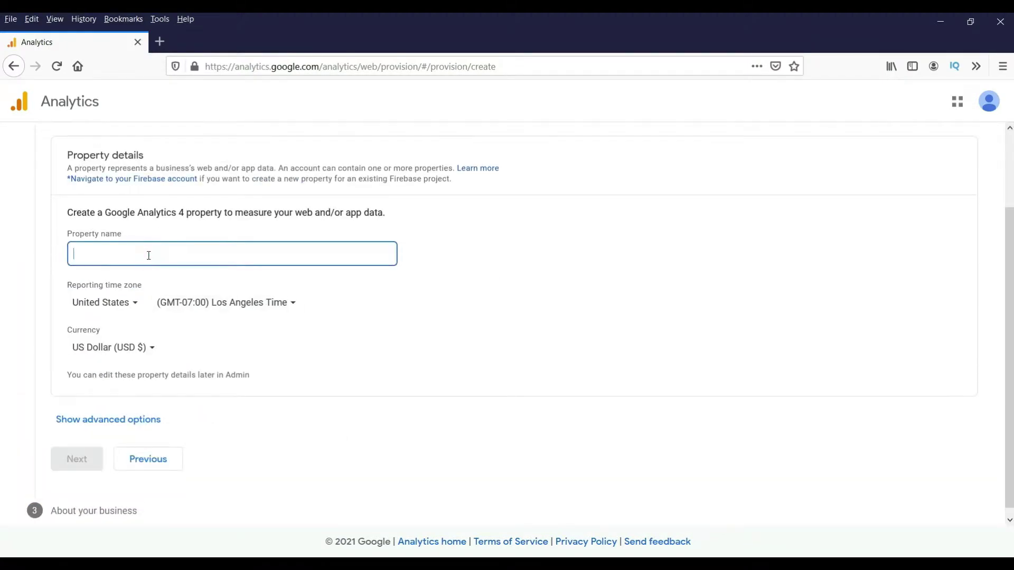
pyautogui.write('Param FReelance')
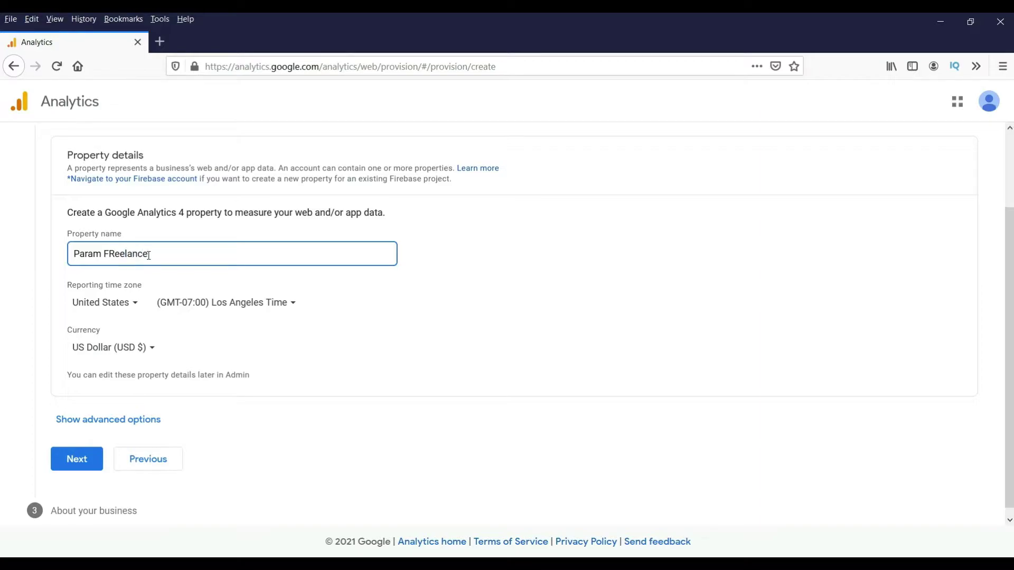
pyautogui.doubleClick(117, 251)
pyautogui.write('Freelance')
pyautogui.click(135, 306)
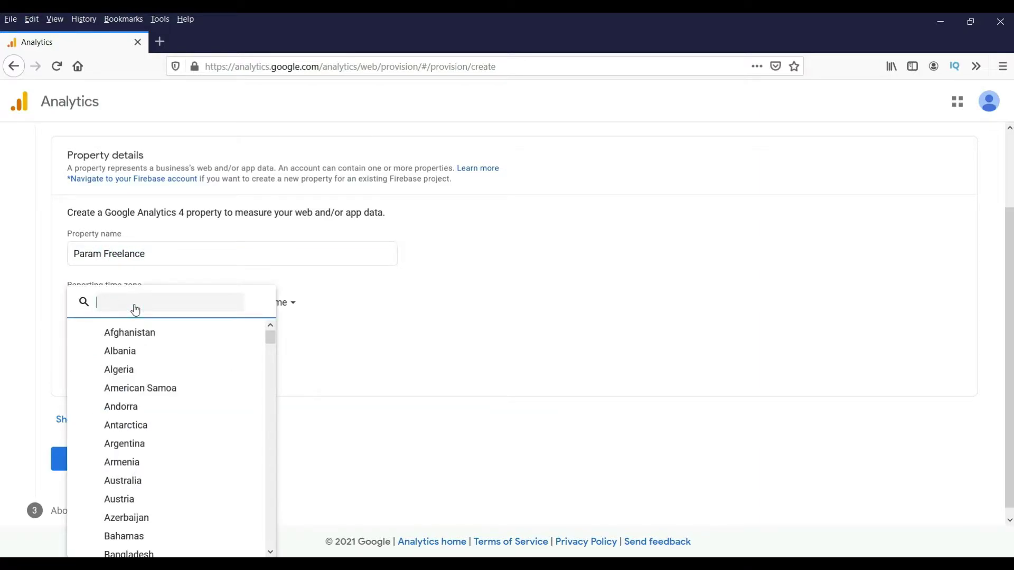
pyautogui.write('i')
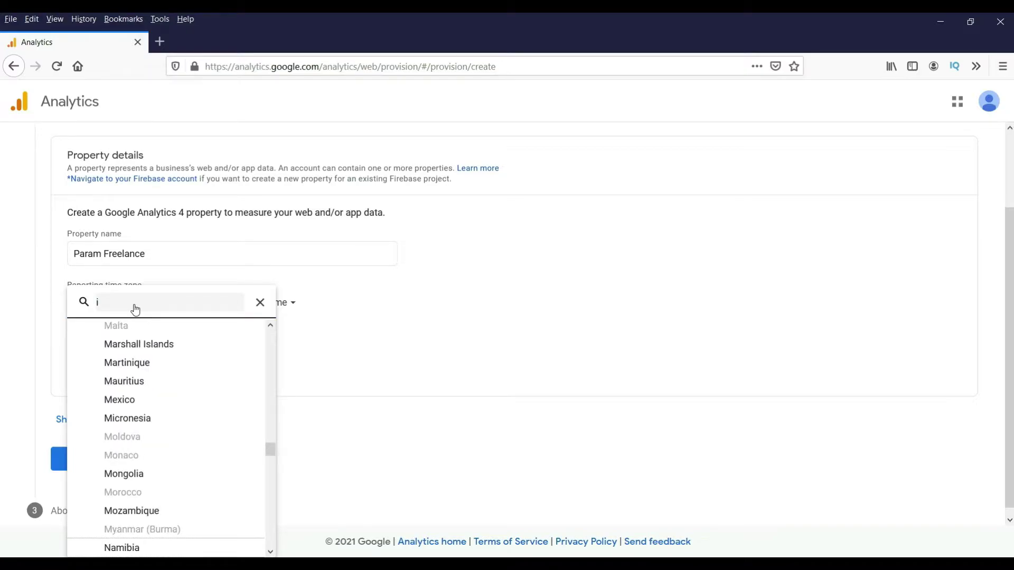
pyautogui.scroll(10, 153, 378)
pyautogui.scroll(2, 154, 378)
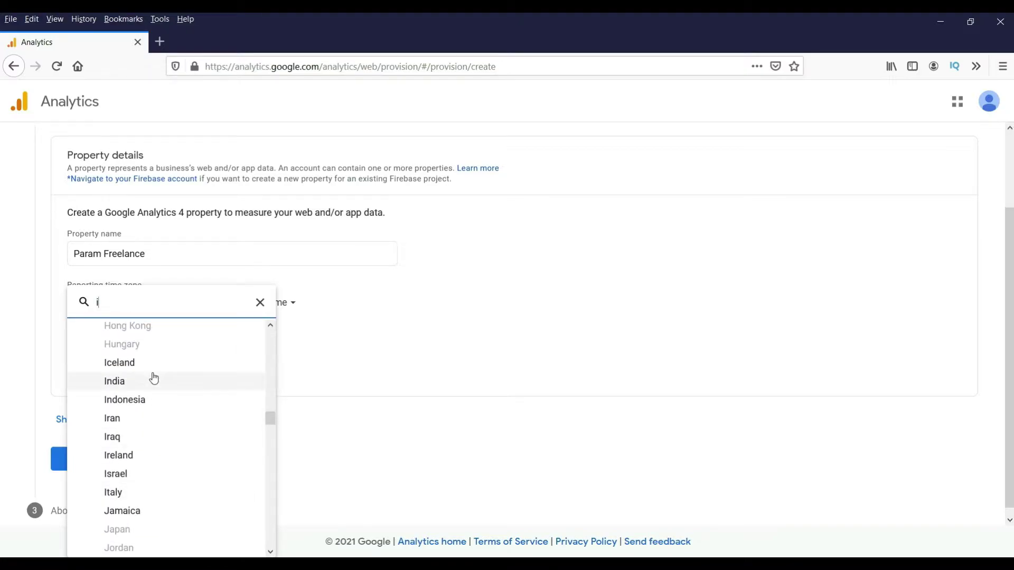
pyautogui.click(125, 381)
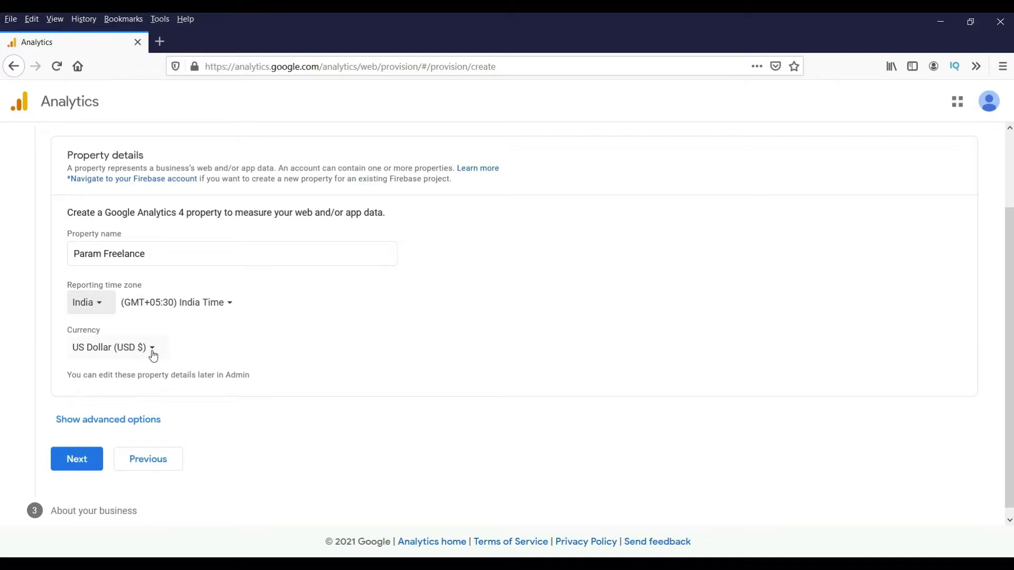
pyautogui.click(77, 458)
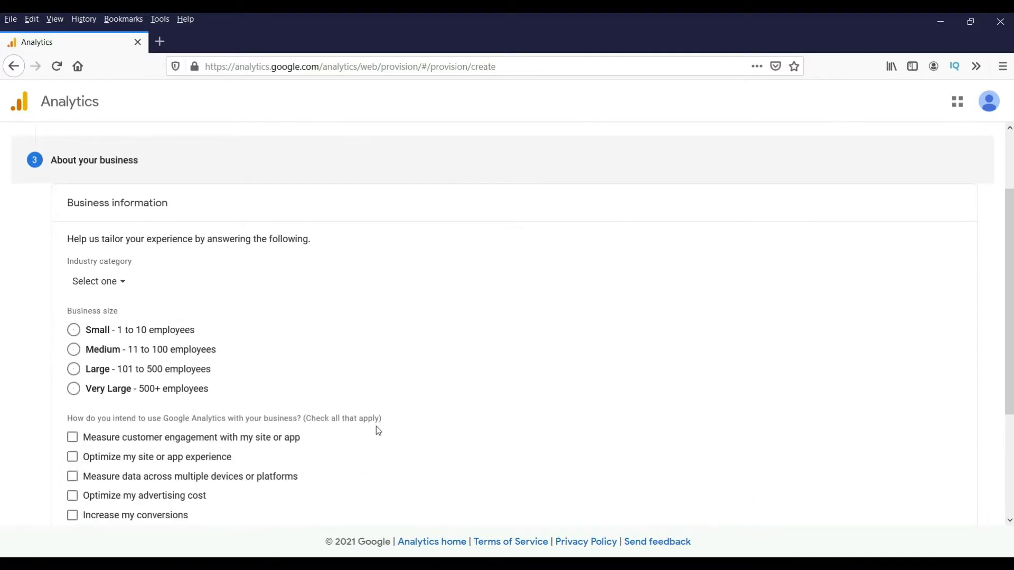
# Set industry to Internet & Telecom, size Small, and tick all five intended uses.
pyautogui.click(99, 281)
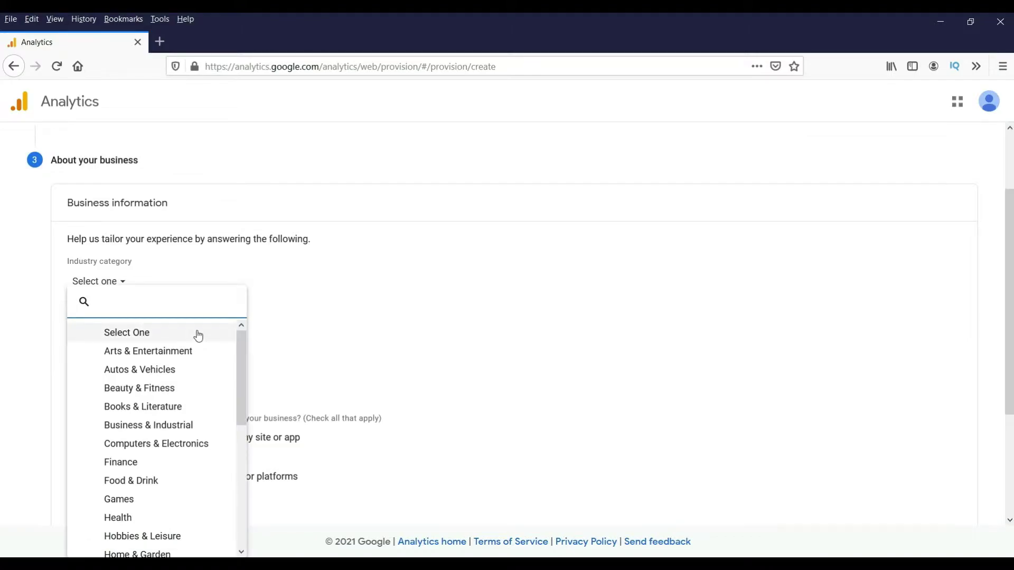
pyautogui.scroll(-2, 220, 346)
pyautogui.click(199, 464)
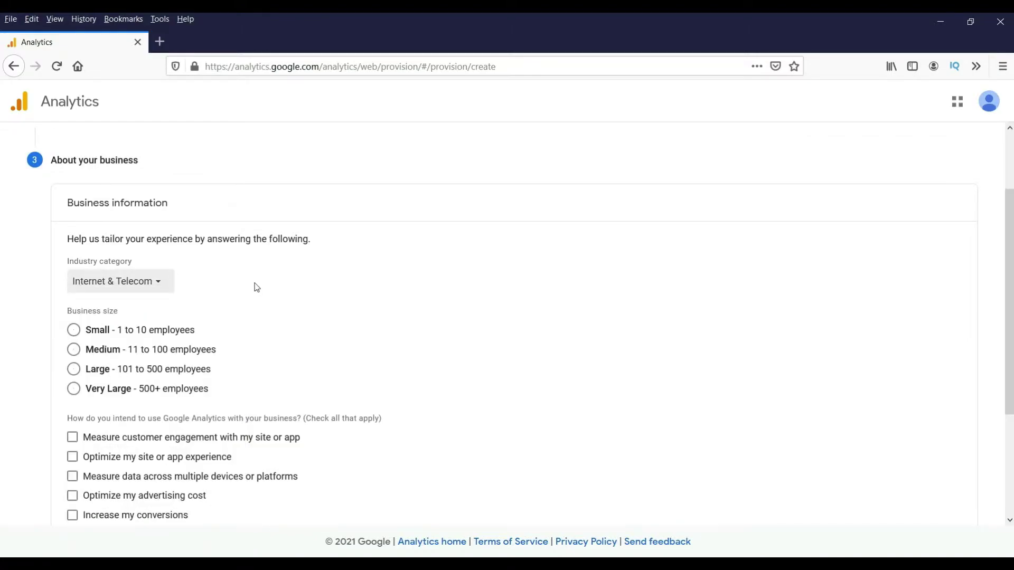
pyautogui.scroll(-2, 257, 287)
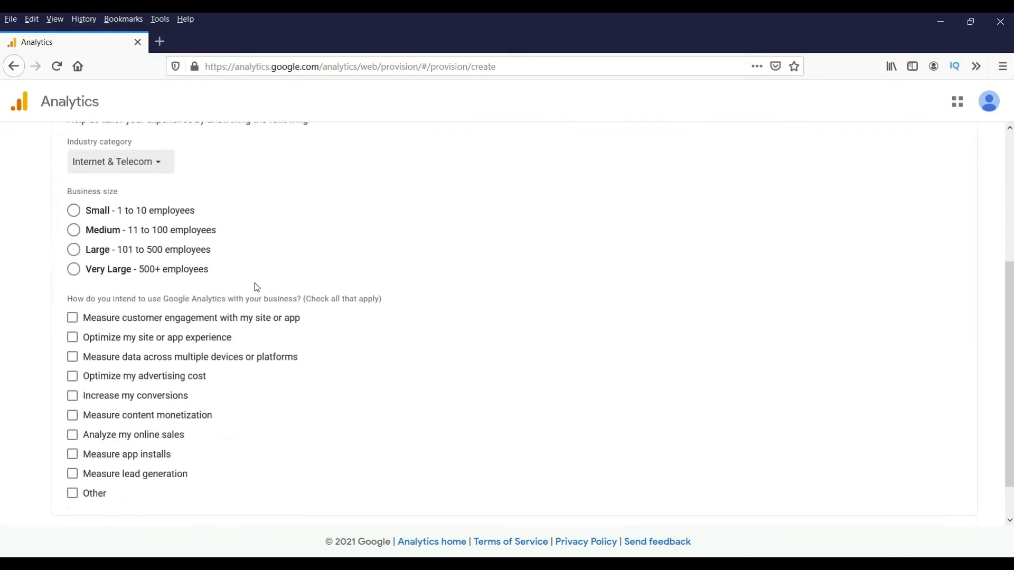
pyautogui.click(71, 211)
pyautogui.click(288, 272)
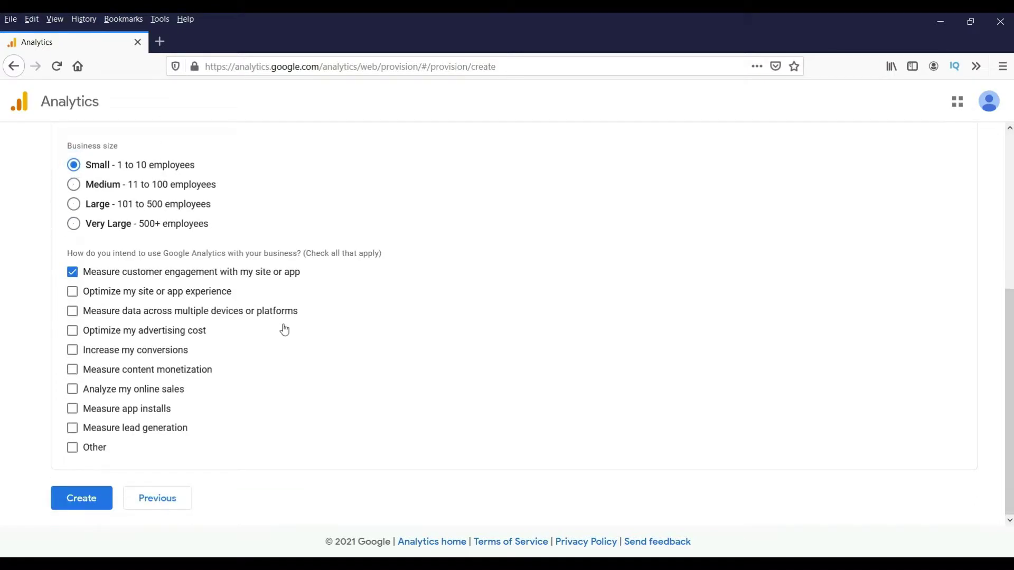
pyautogui.click(72, 311)
pyautogui.click(73, 291)
pyautogui.click(72, 330)
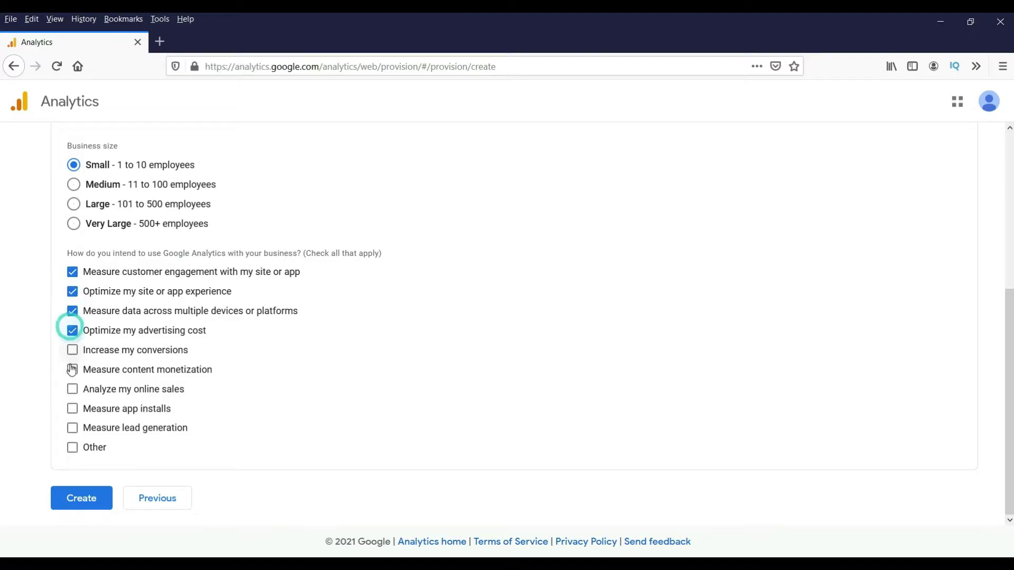
pyautogui.click(72, 350)
# Create the account and property, accepting the GDPR and service terms.
pyautogui.click(85, 493)
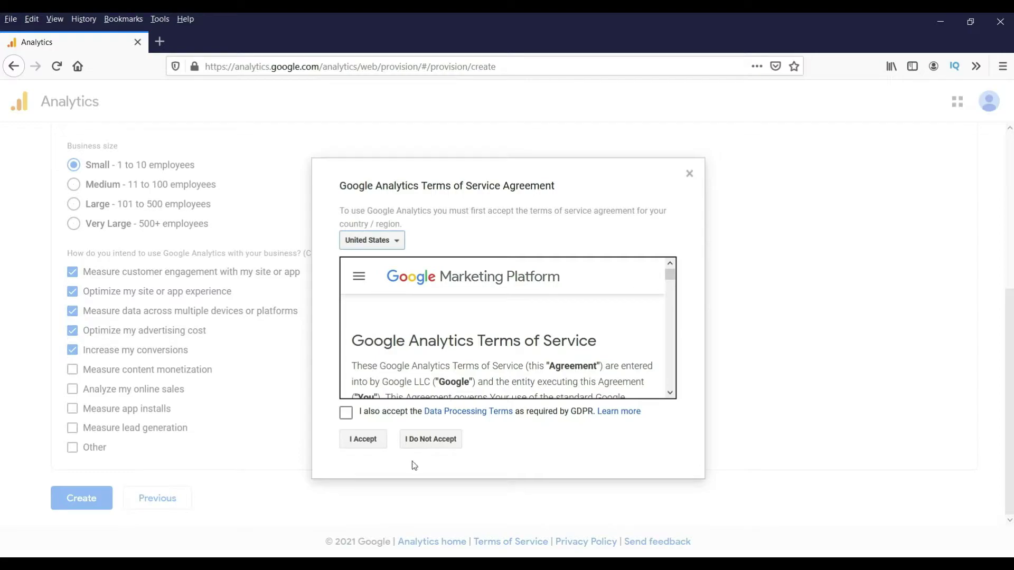
pyautogui.click(346, 413)
pyautogui.click(358, 443)
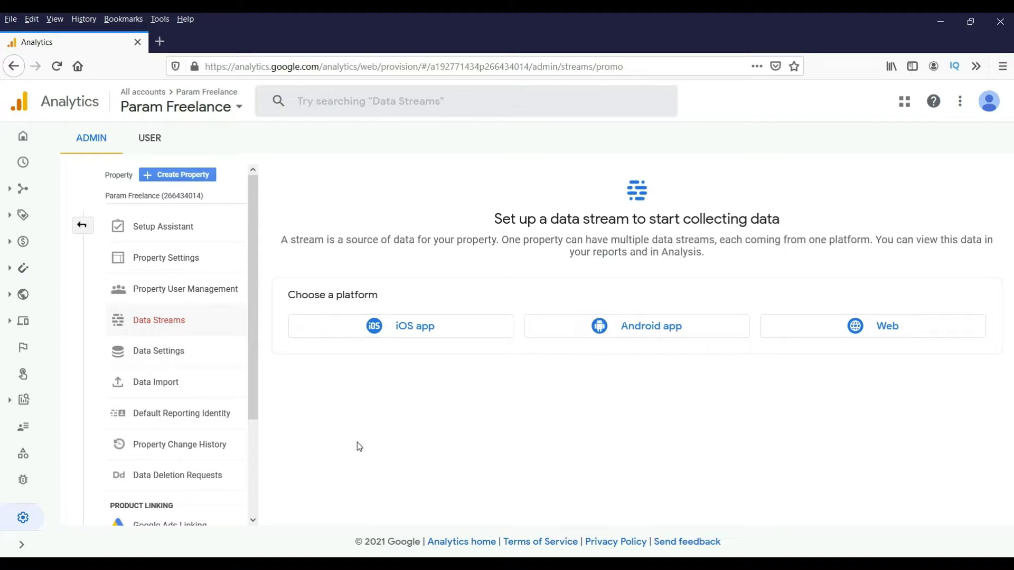
# Create a web stream 'My website' for paramfreelance.com, then return to Analytics Home.
pyautogui.click(896, 339)
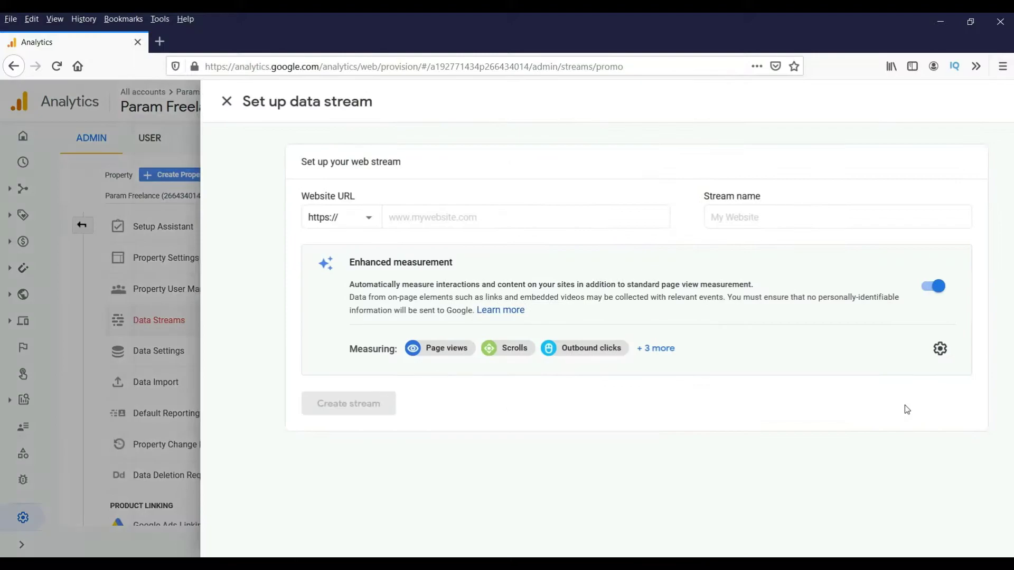
pyautogui.click(378, 214)
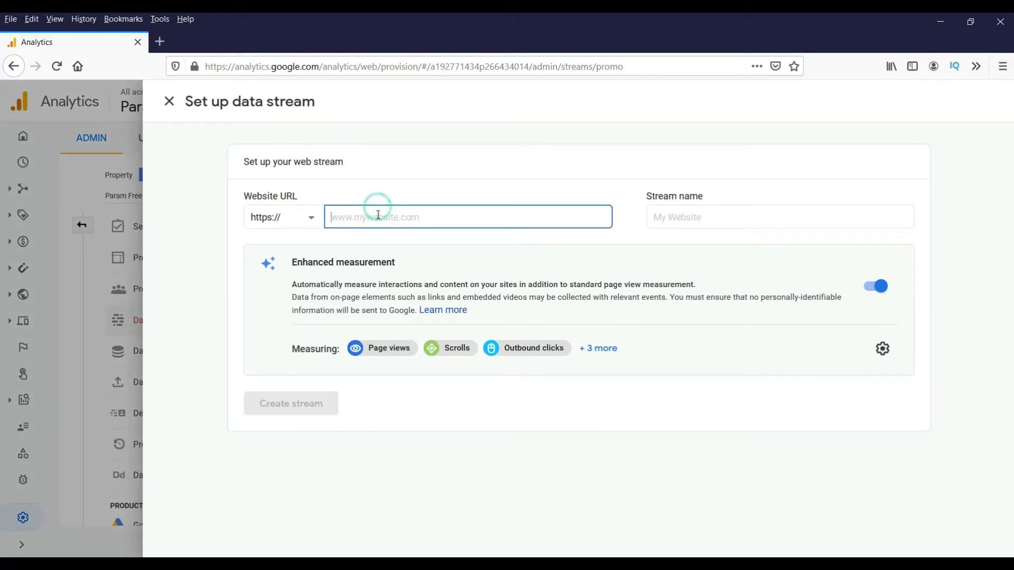
pyautogui.write('p')
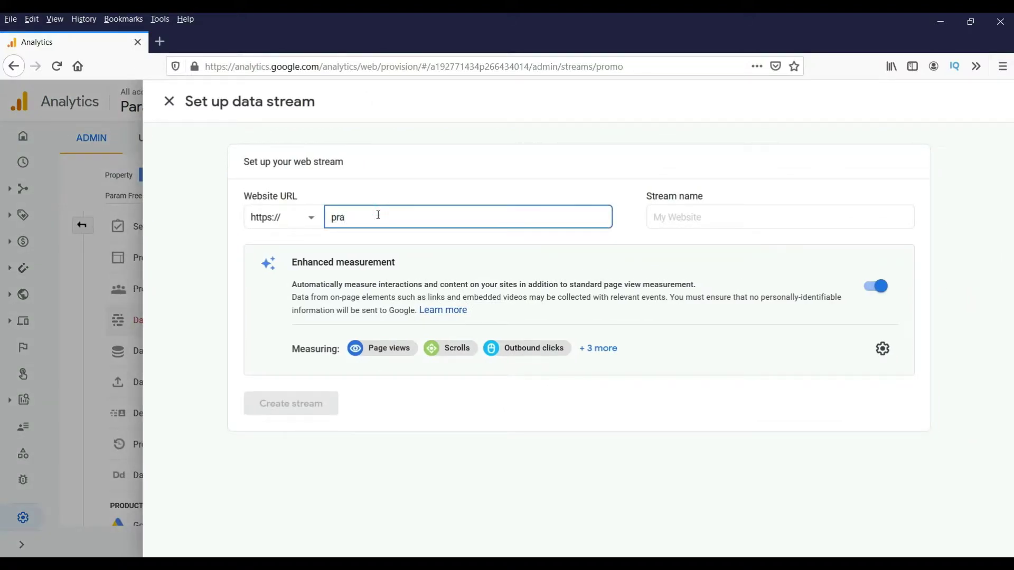
pyautogui.write('ar')
pyautogui.write('am')
pyautogui.write('free')
pyautogui.write('lance.com')
pyautogui.click(729, 220)
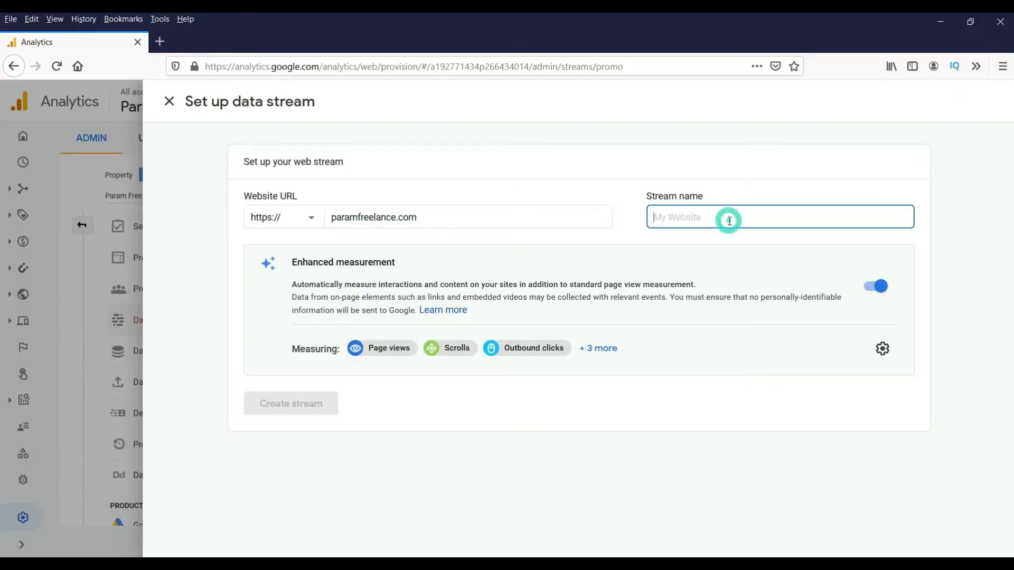
pyautogui.write('My website')
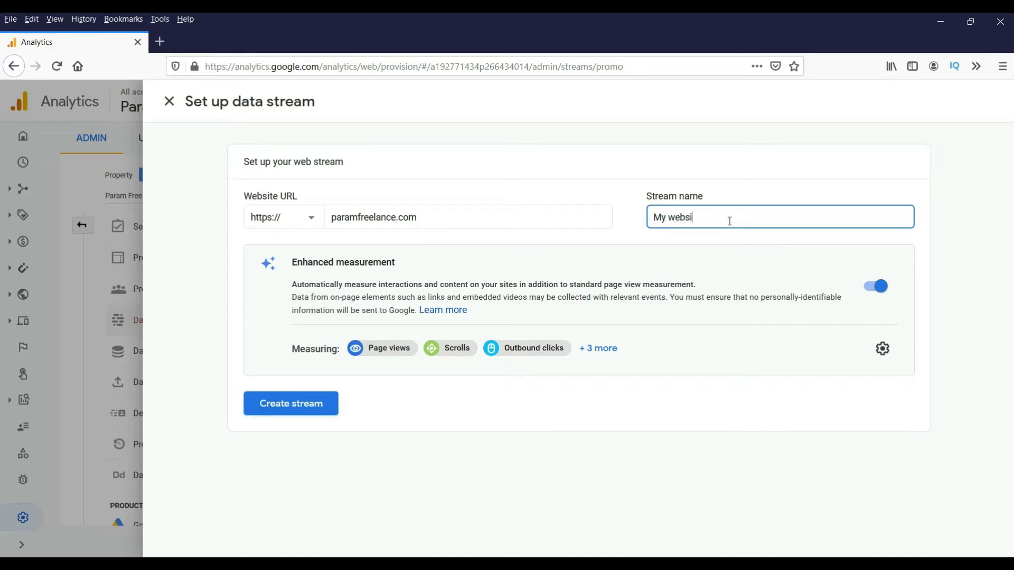
pyautogui.click(301, 417)
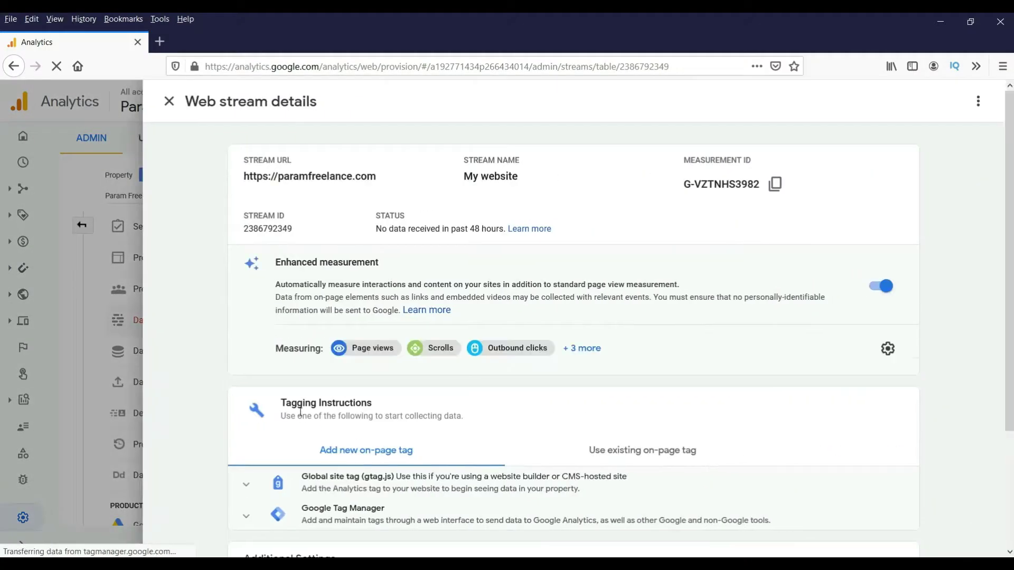
pyautogui.click(169, 101)
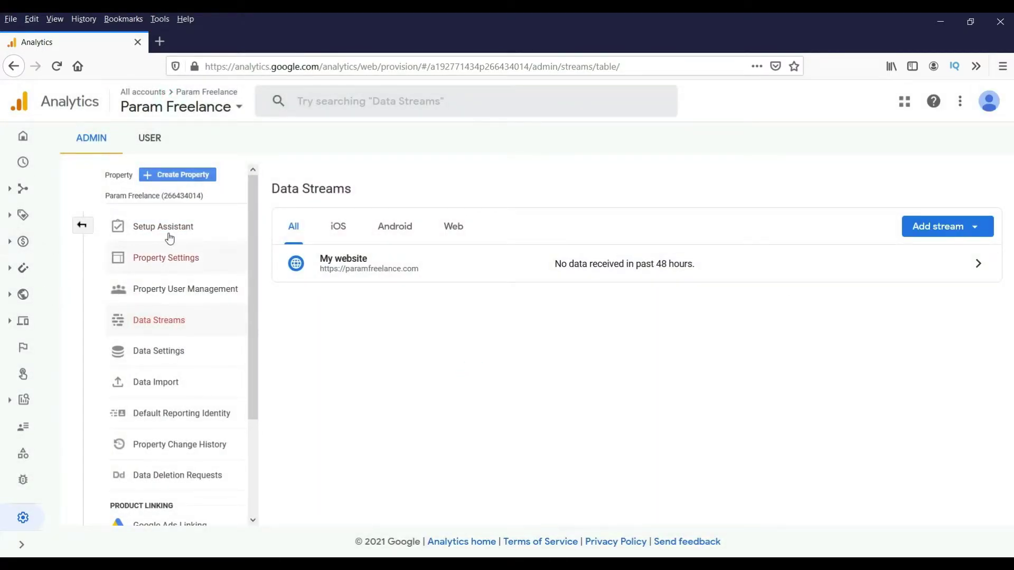
pyautogui.click(24, 139)
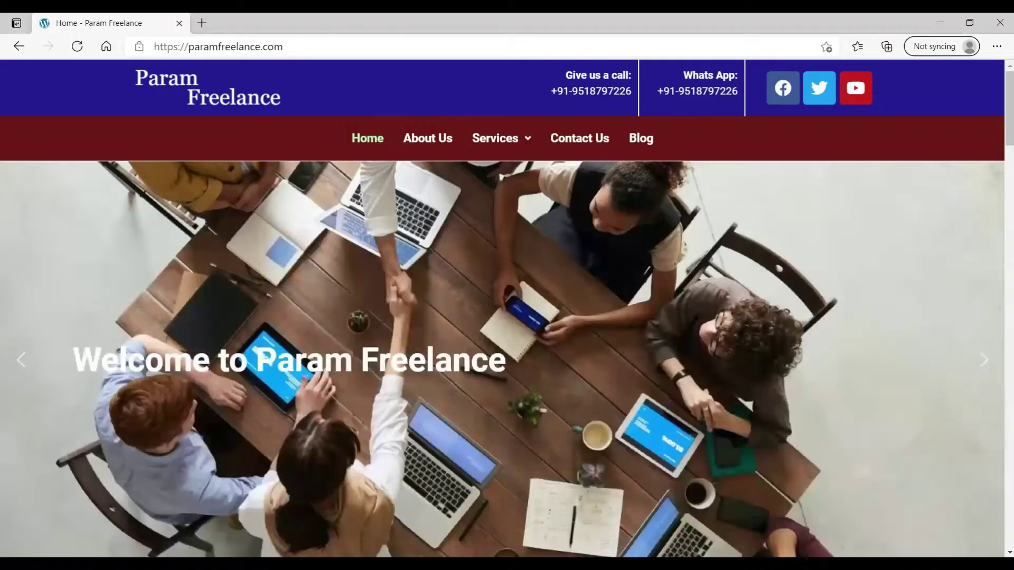
# Log in to the WordPress admin at /wp-admin.
pyautogui.click(295, 51)
pyautogui.write('/wp-')
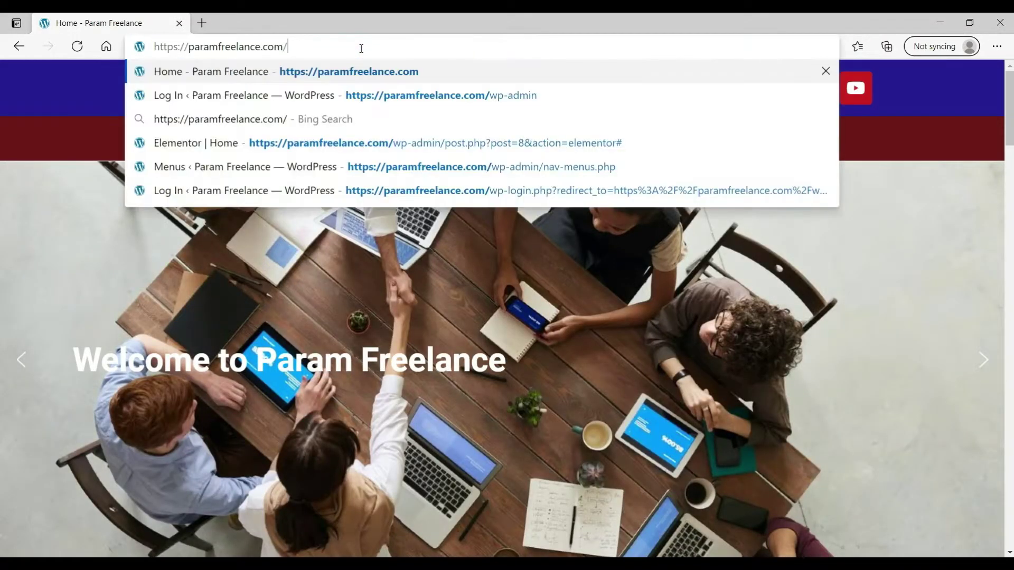
pyautogui.write('admin')
pyautogui.press('Return')
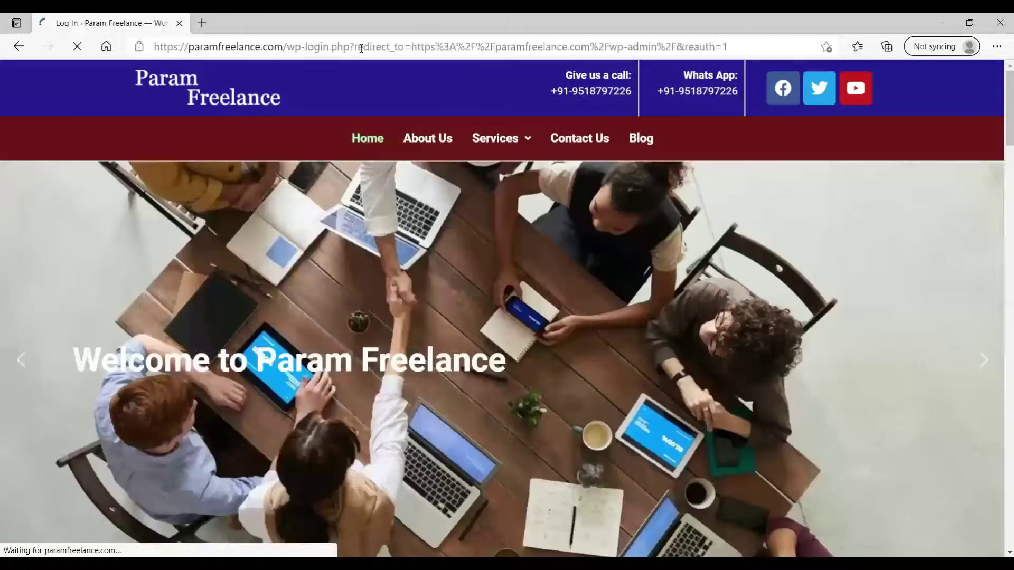
pyautogui.click(577, 351)
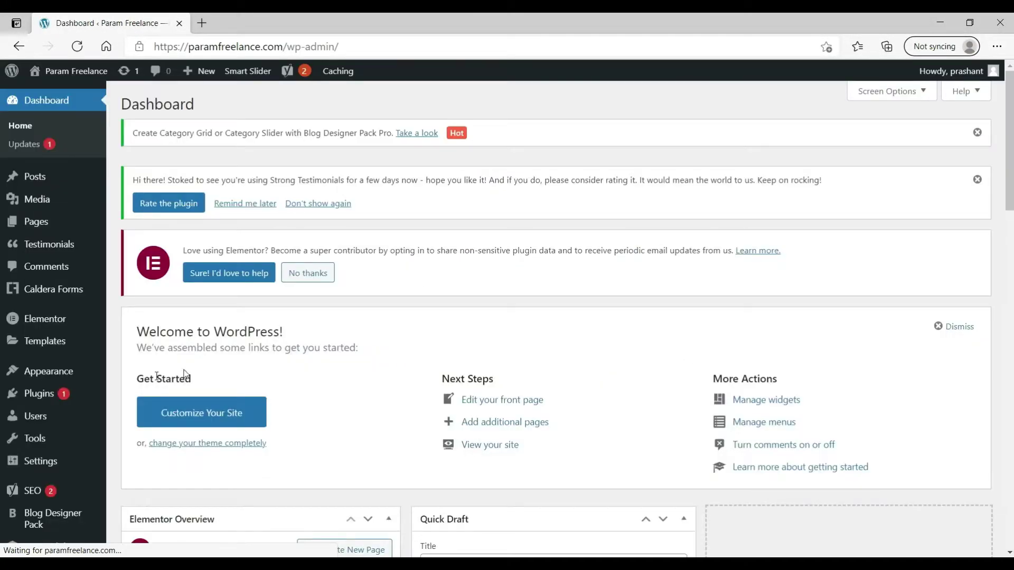
# Search plugins for 'google', then install and activate Site Kit by Google.
pyautogui.moveTo(70, 396)
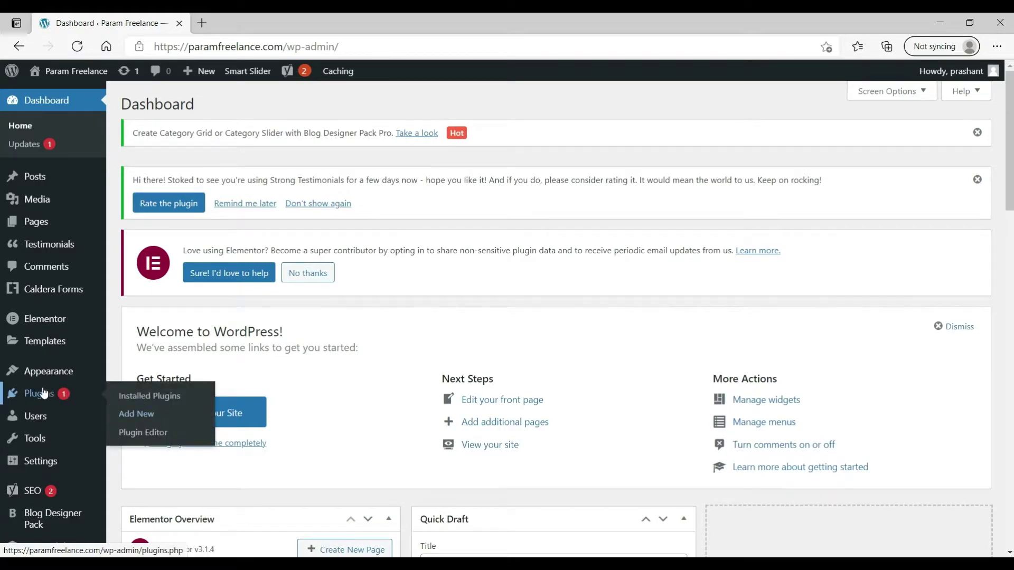
pyautogui.click(130, 414)
pyautogui.click(858, 326)
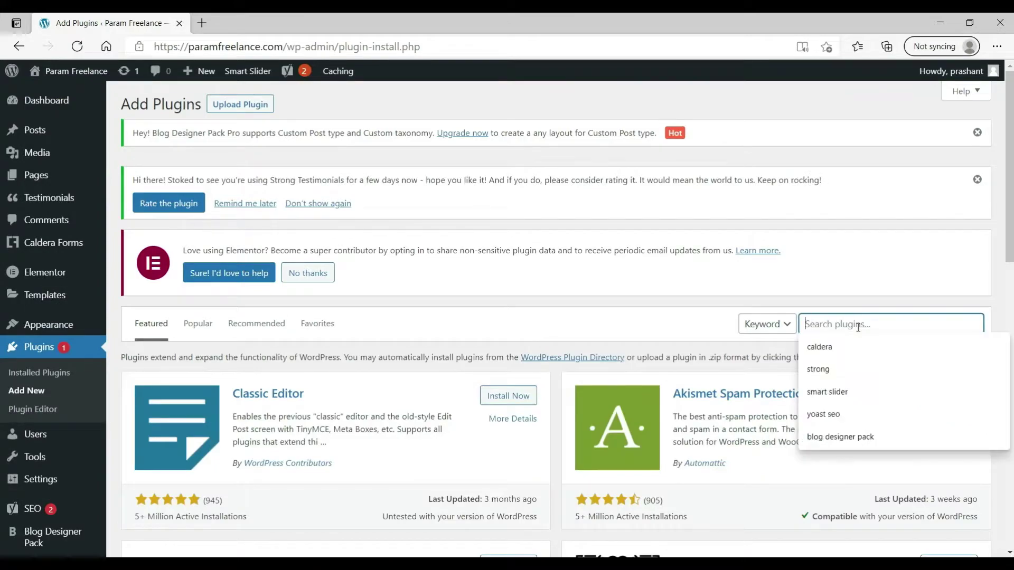
pyautogui.write('go')
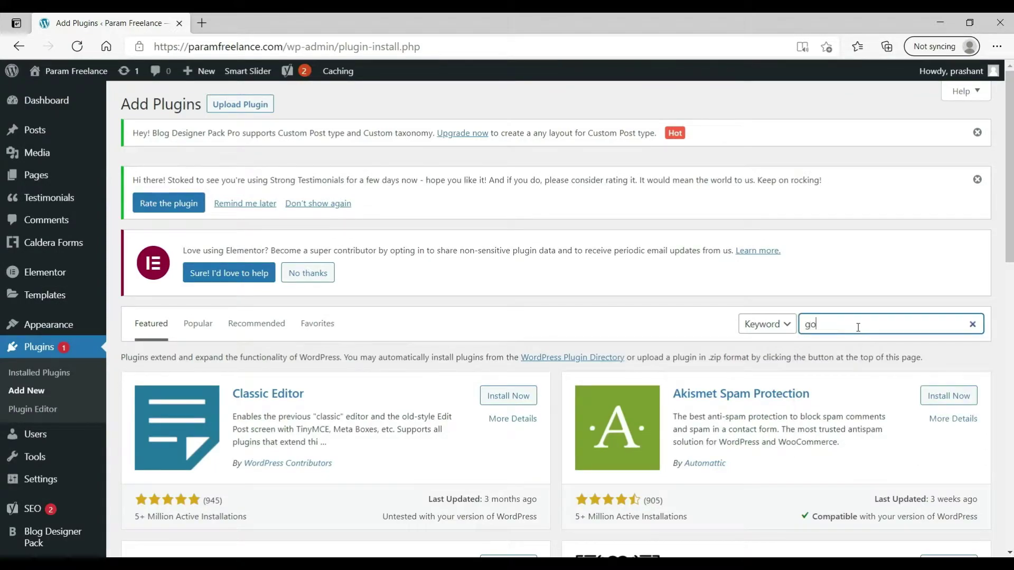
pyautogui.write('ogle site kit')
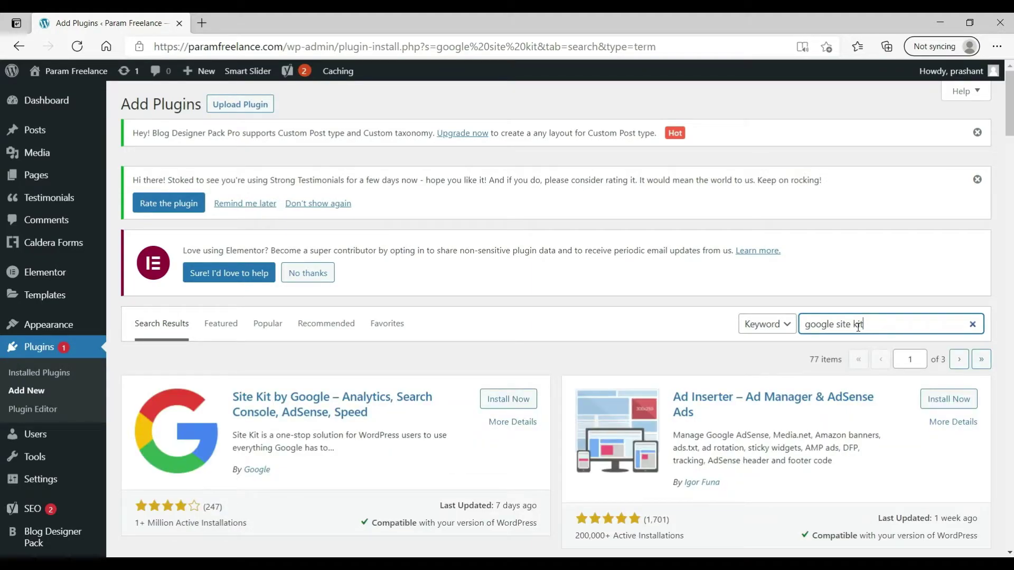
pyautogui.scroll(-3, 686, 343)
pyautogui.click(504, 254)
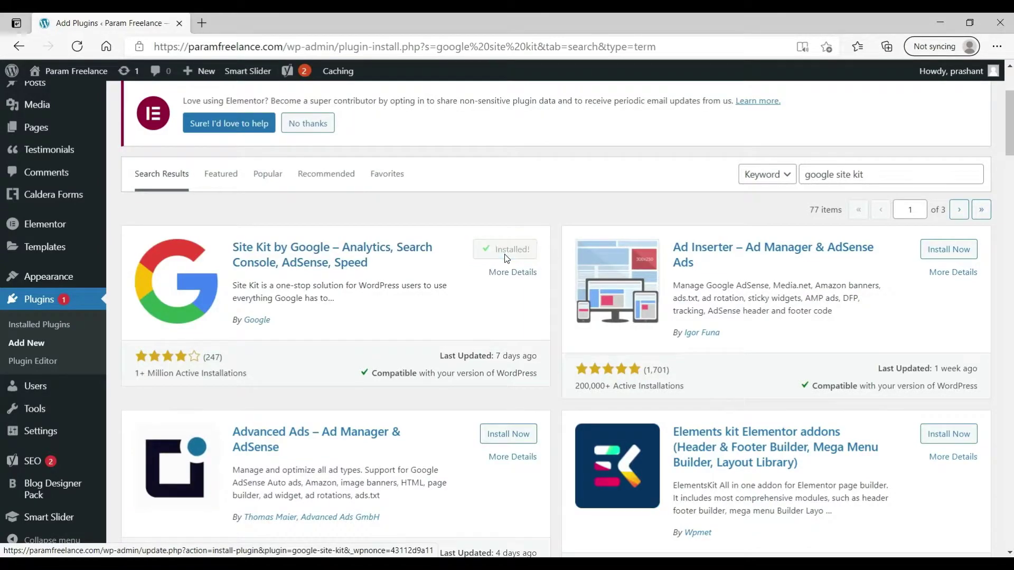
pyautogui.click(506, 255)
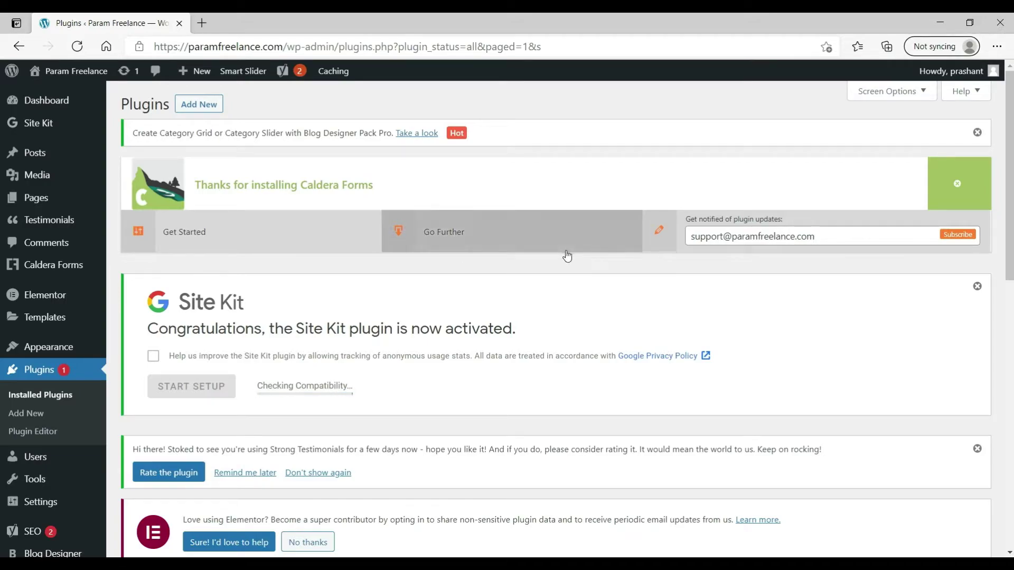
# Opt in to anonymous usage tracking, start Site Kit setup and choose Sign in with Google.
pyautogui.scroll(-3, 566, 253)
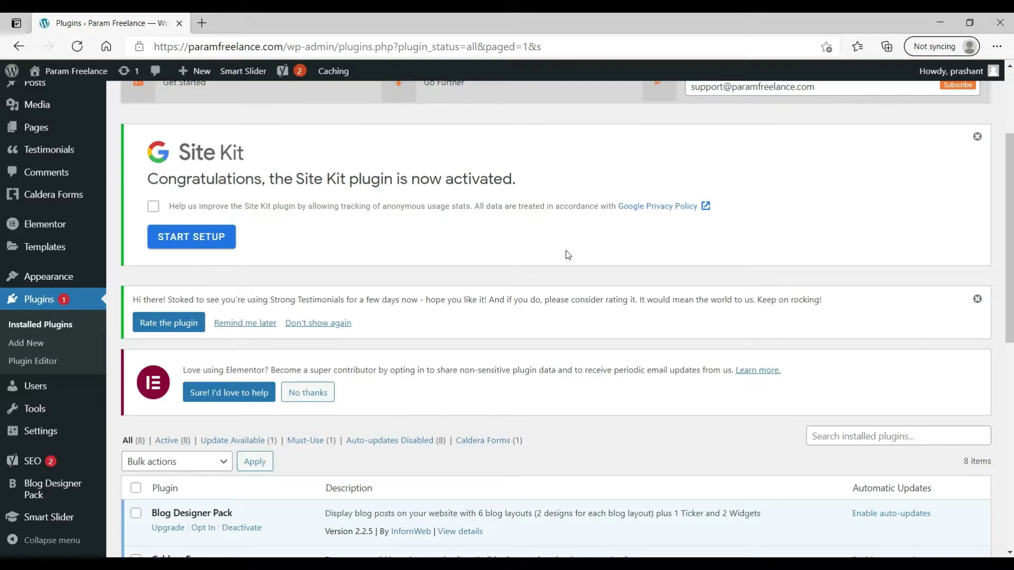
pyautogui.click(153, 206)
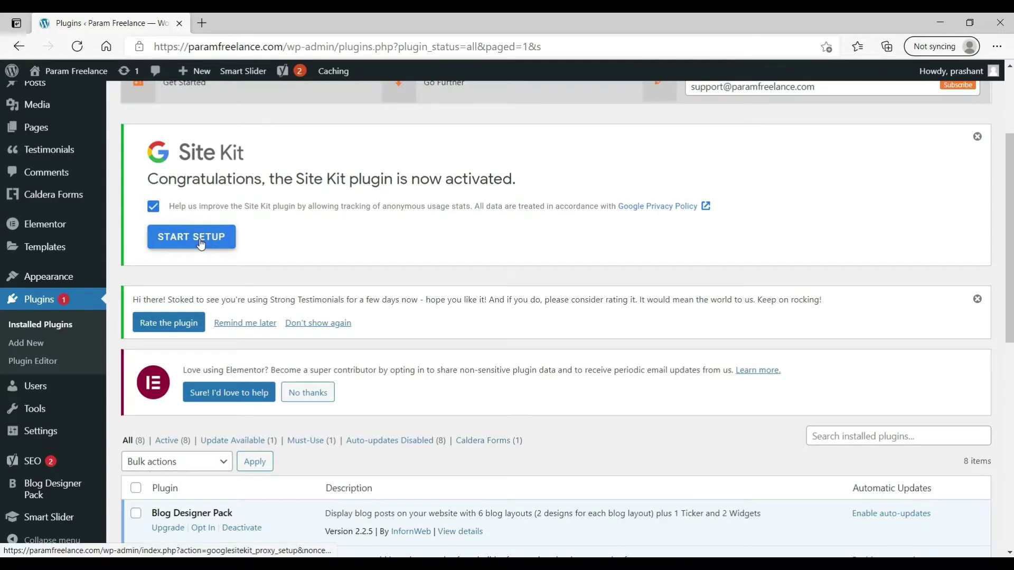
pyautogui.click(201, 242)
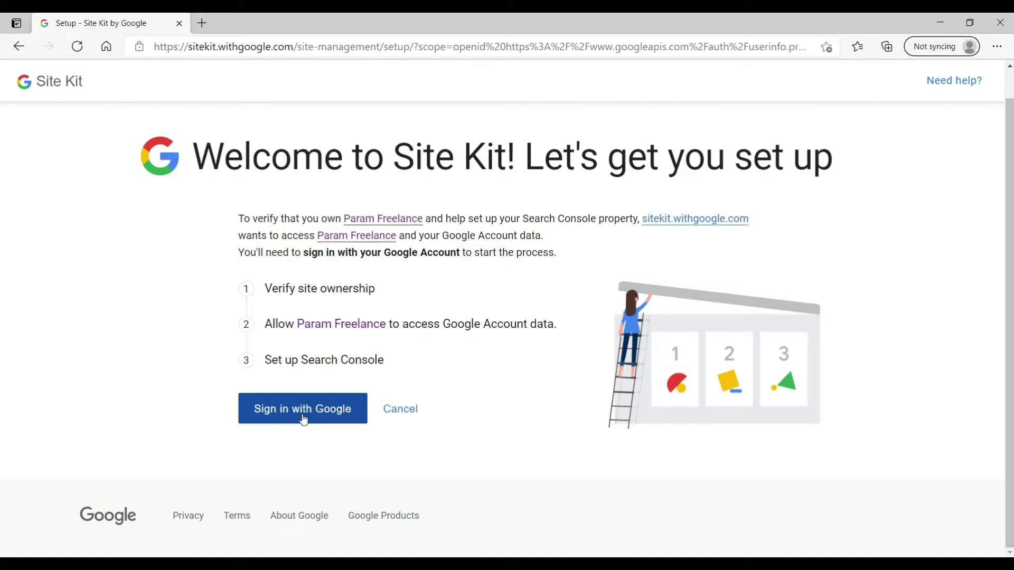
pyautogui.click(303, 420)
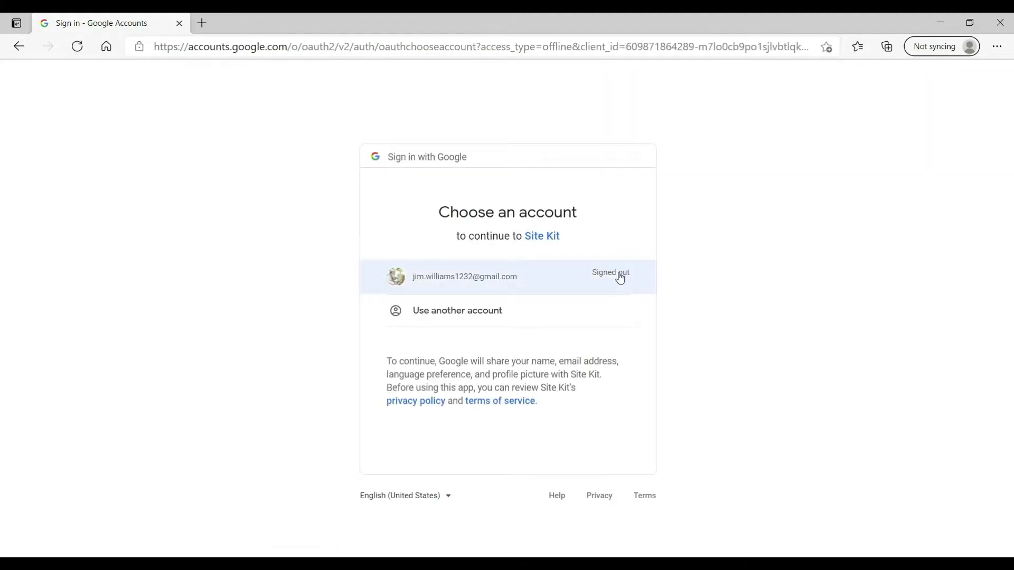
# Choose the Google account and allow both Site Kit permissions, confirming the choices.
pyautogui.click(617, 275)
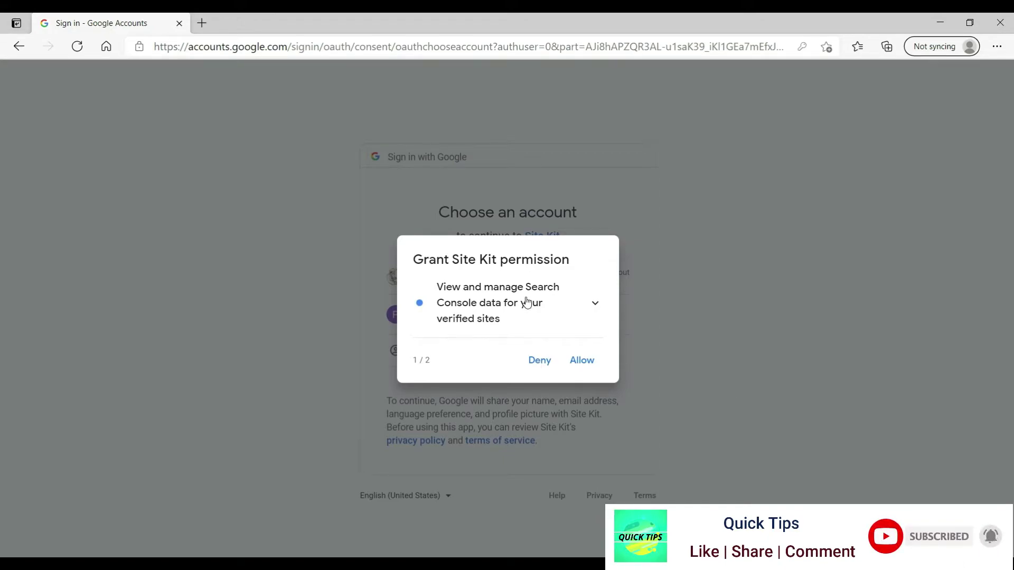
pyautogui.click(583, 364)
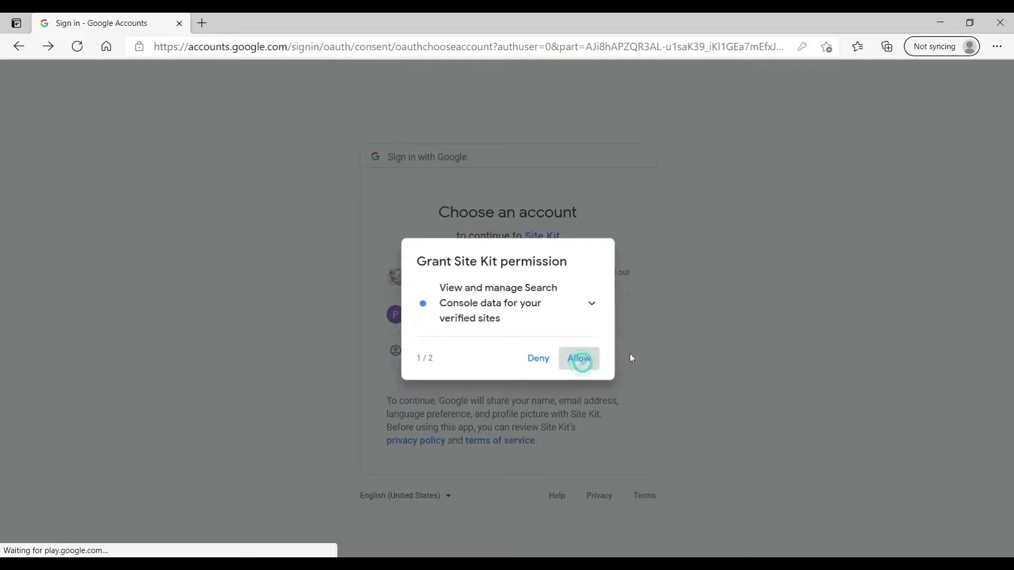
pyautogui.click(582, 354)
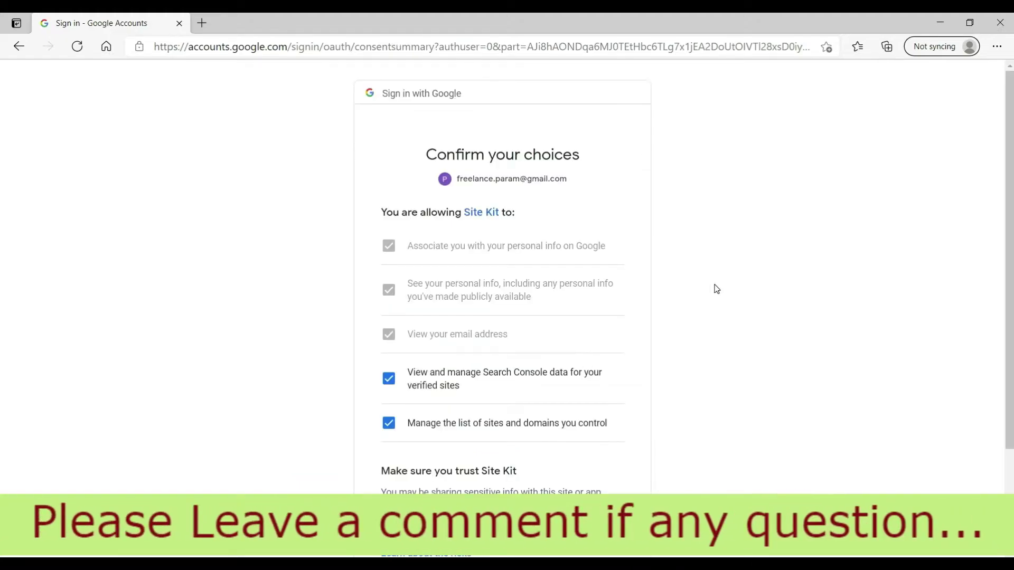
pyautogui.scroll(-3, 717, 289)
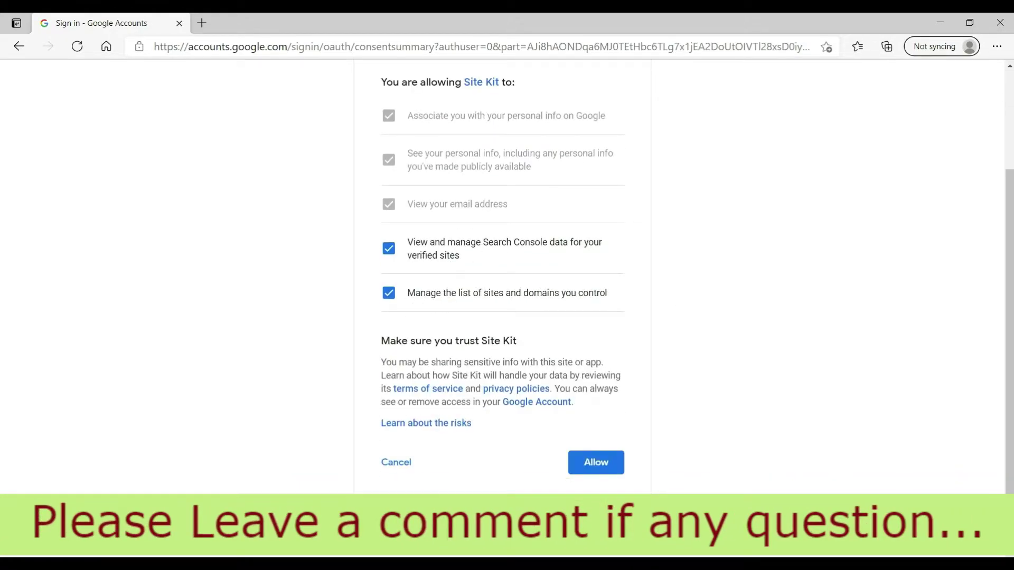
pyautogui.click(596, 462)
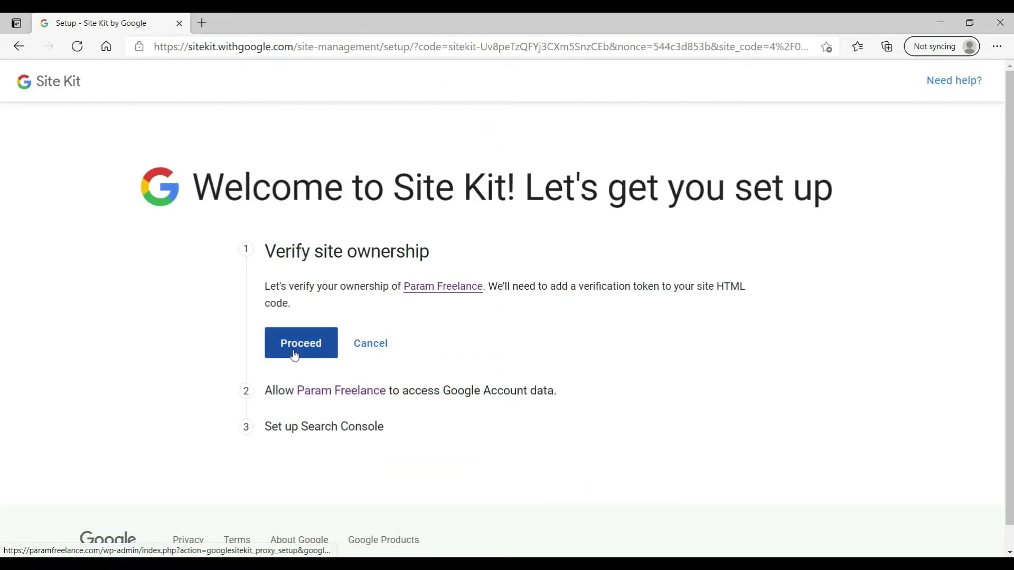
# Verify site ownership, allow data access, add the site to Search Console and open the dashboard.
pyautogui.click(294, 354)
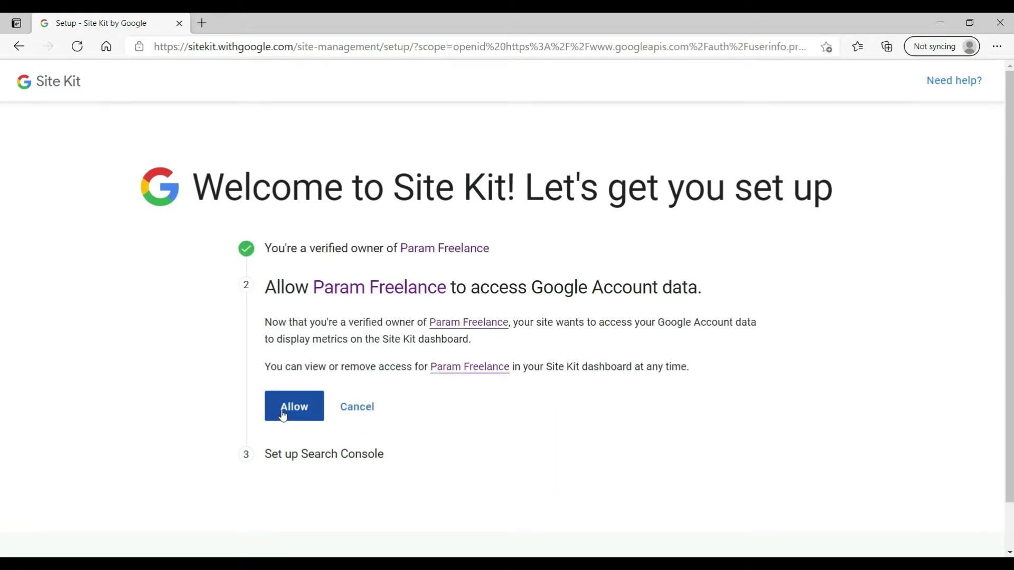
pyautogui.click(292, 408)
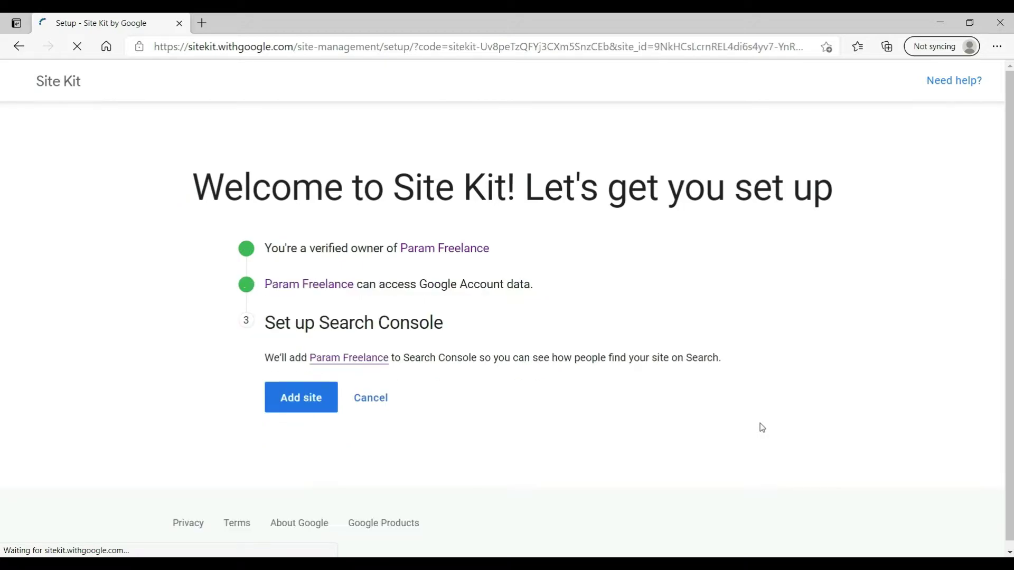
pyautogui.click(298, 404)
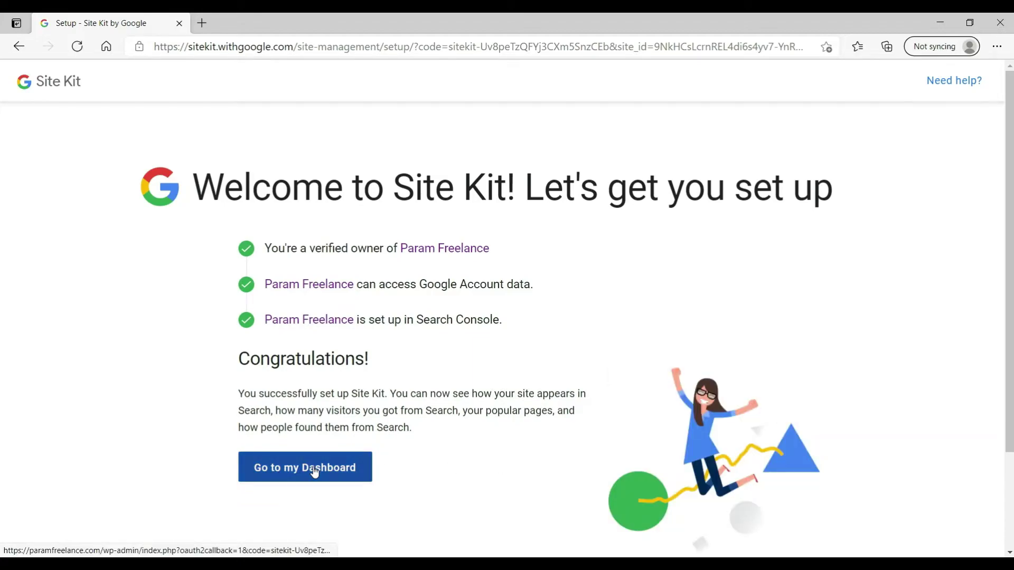
pyautogui.click(316, 473)
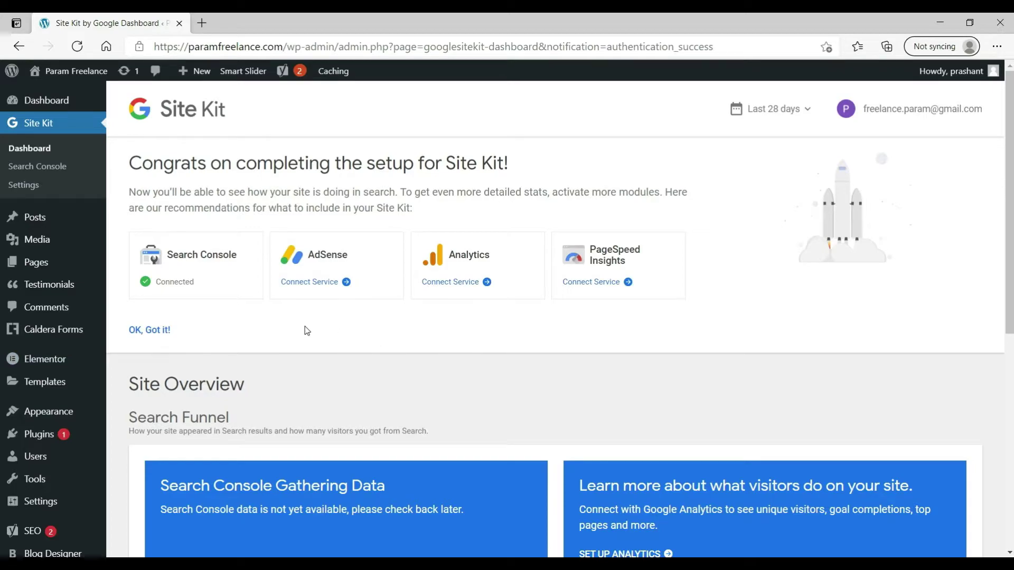
# Begin connecting Analytics in Site Kit and grant access with the site's Google account.
pyautogui.click(457, 283)
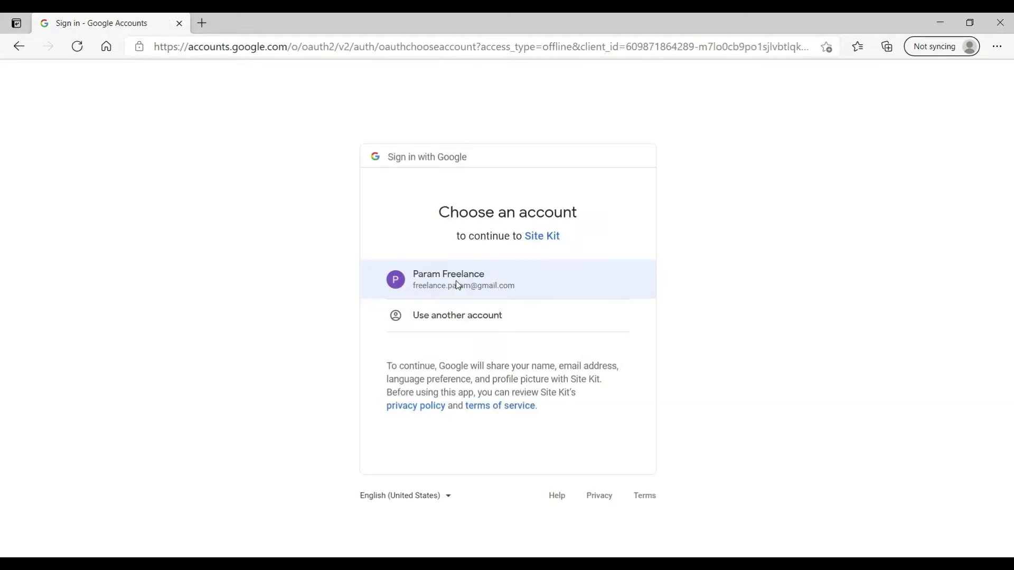
pyautogui.click(457, 283)
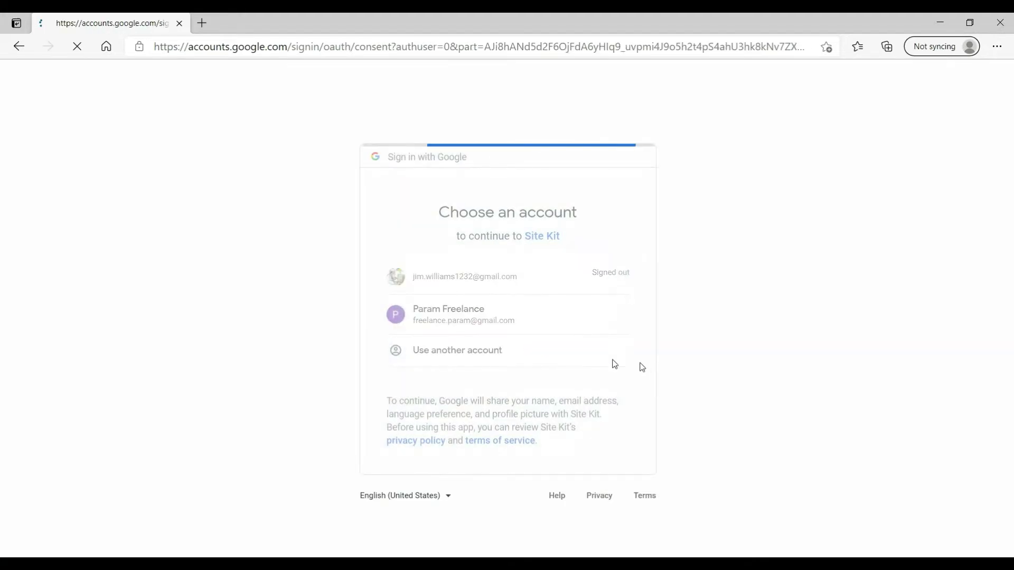
pyautogui.press('Return')
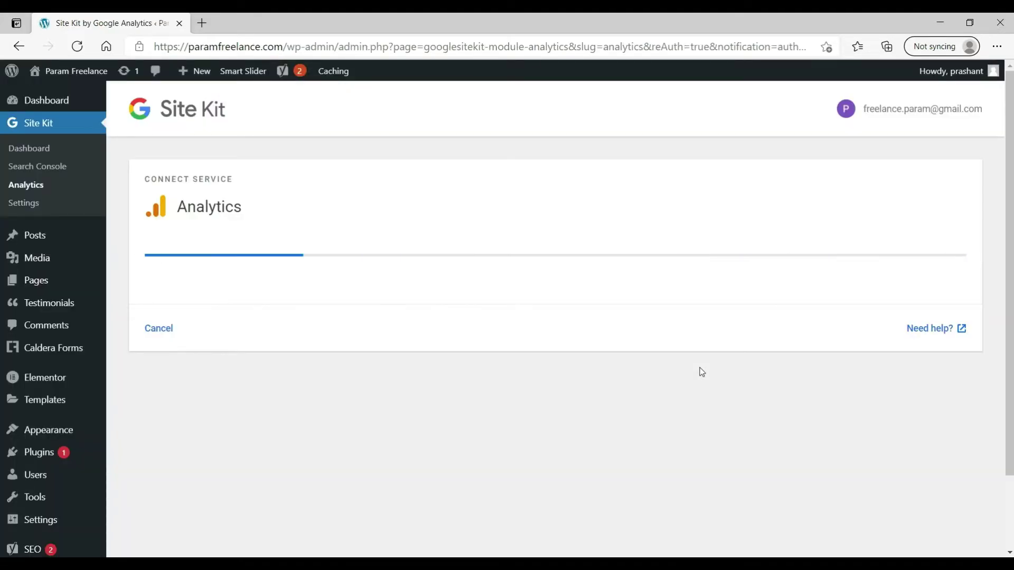
# Configure Analytics with account Param Freelance, a new property, and view 'All Web Site Data'.
pyautogui.click(264, 350)
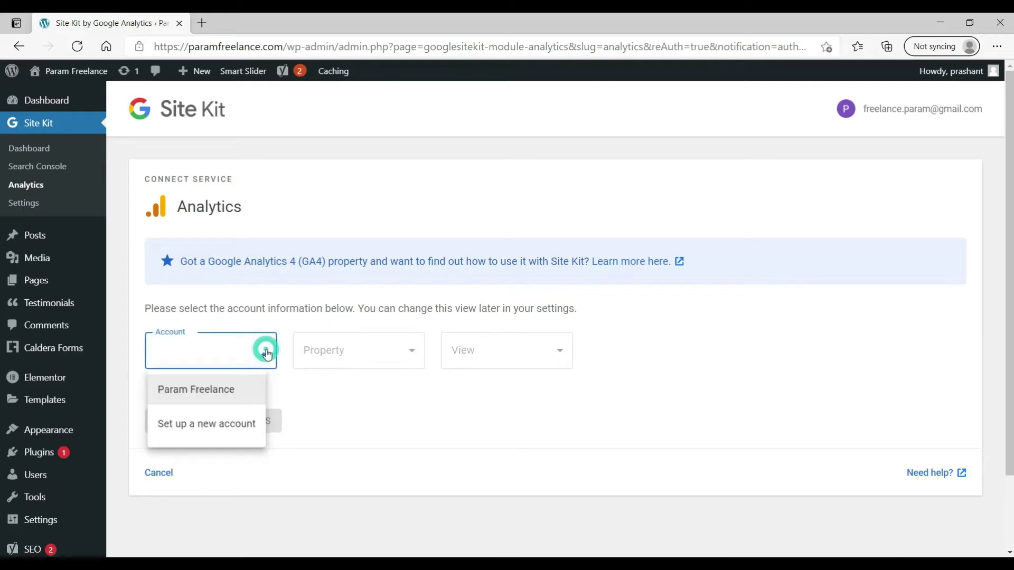
pyautogui.click(212, 395)
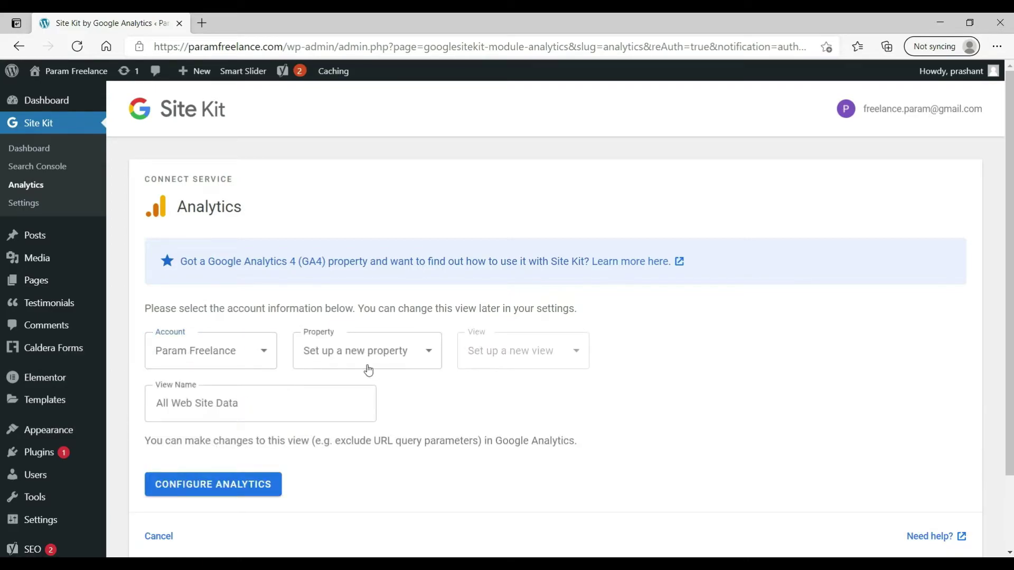
pyautogui.click(399, 353)
pyautogui.click(377, 390)
pyautogui.click(233, 393)
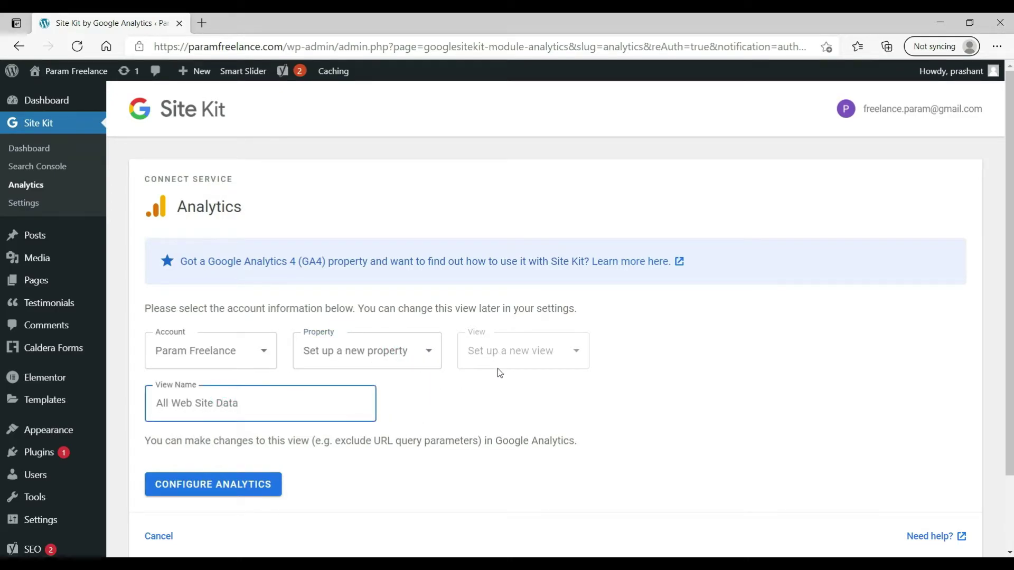
pyautogui.click(206, 491)
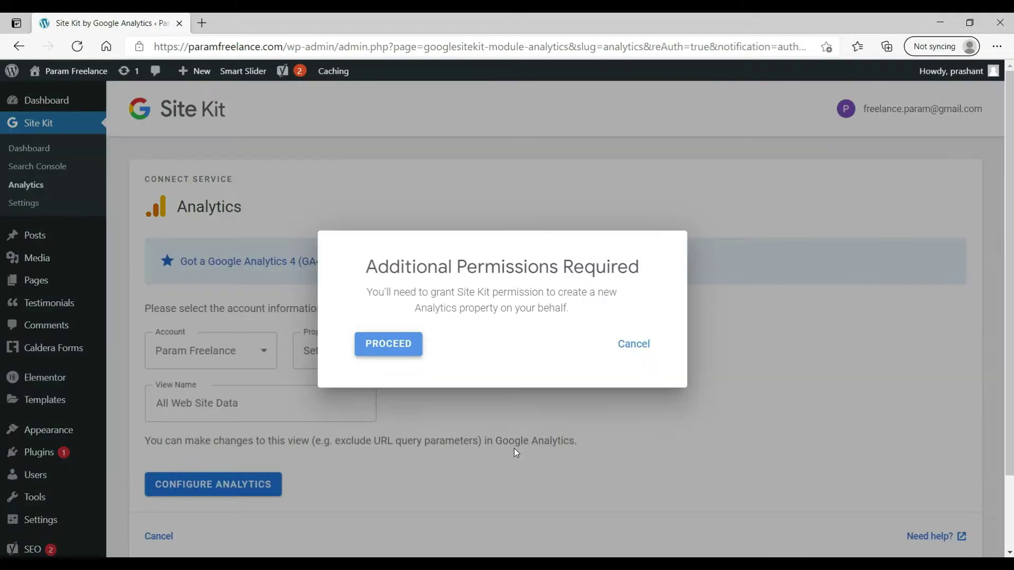
pyautogui.click(391, 350)
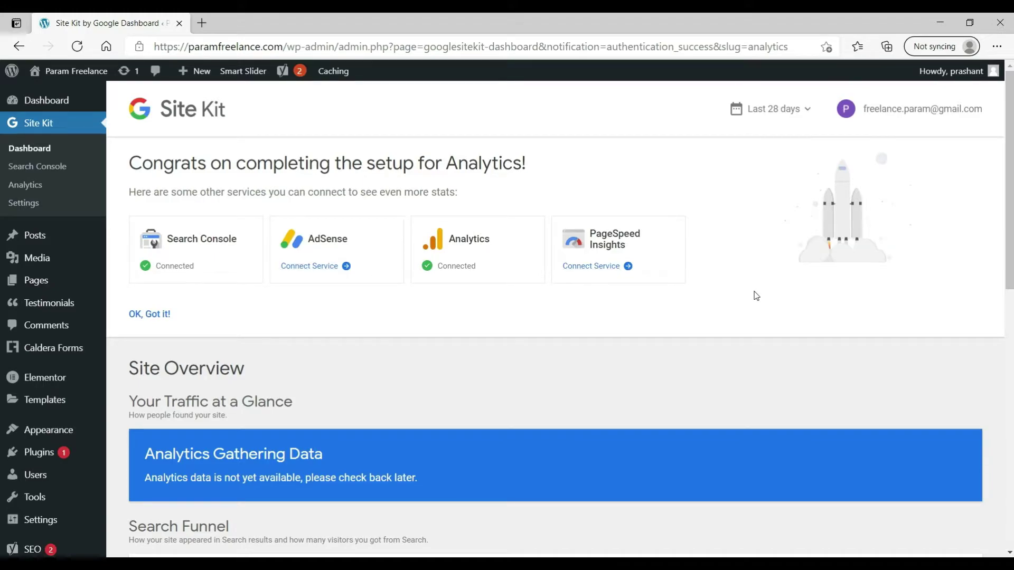
pyautogui.scroll(-6, 756, 295)
pyautogui.scroll(6, 756, 296)
pyautogui.scroll(-4, 760, 294)
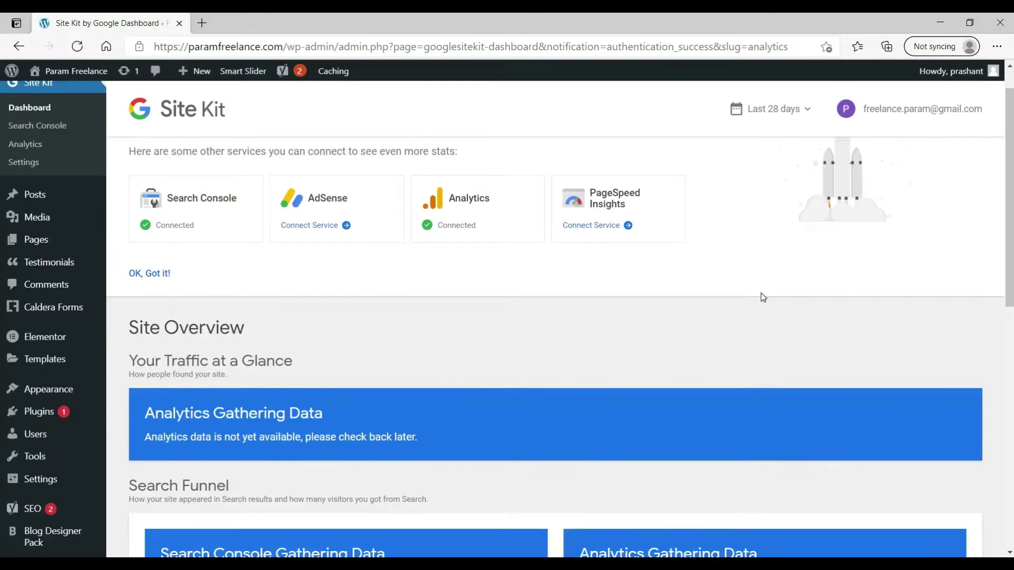
pyautogui.scroll(4, 715, 296)
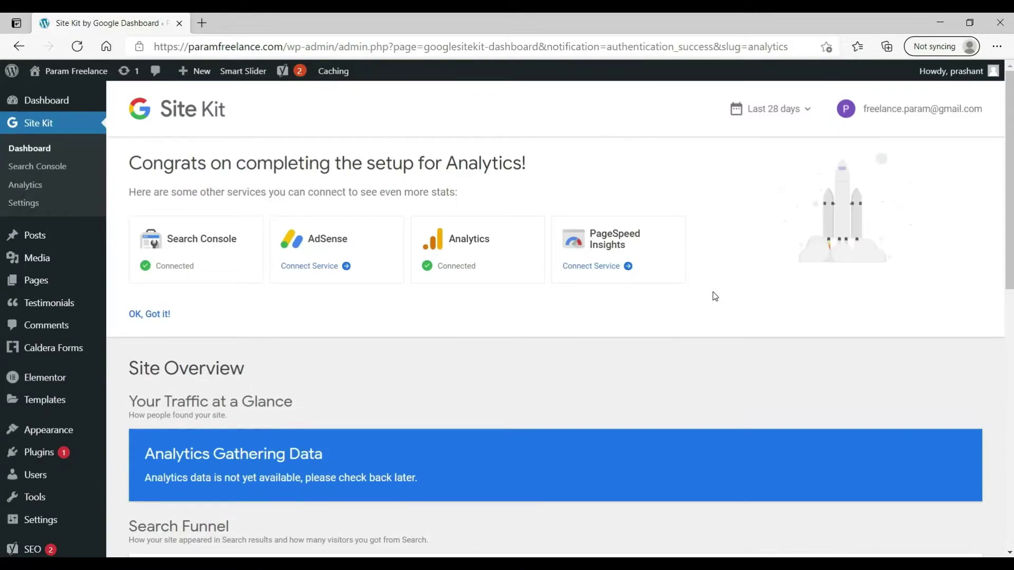
pyautogui.click(25, 185)
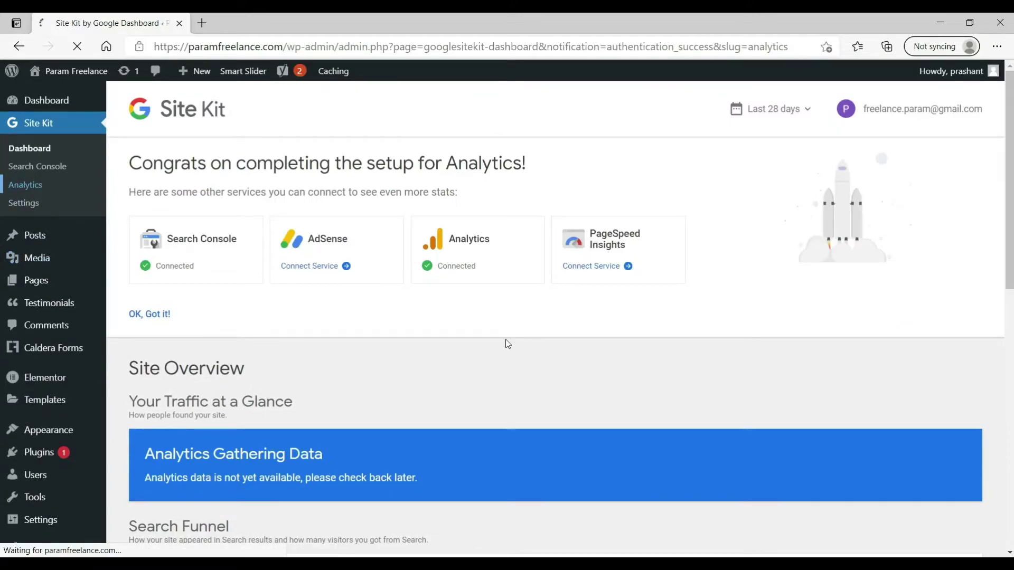
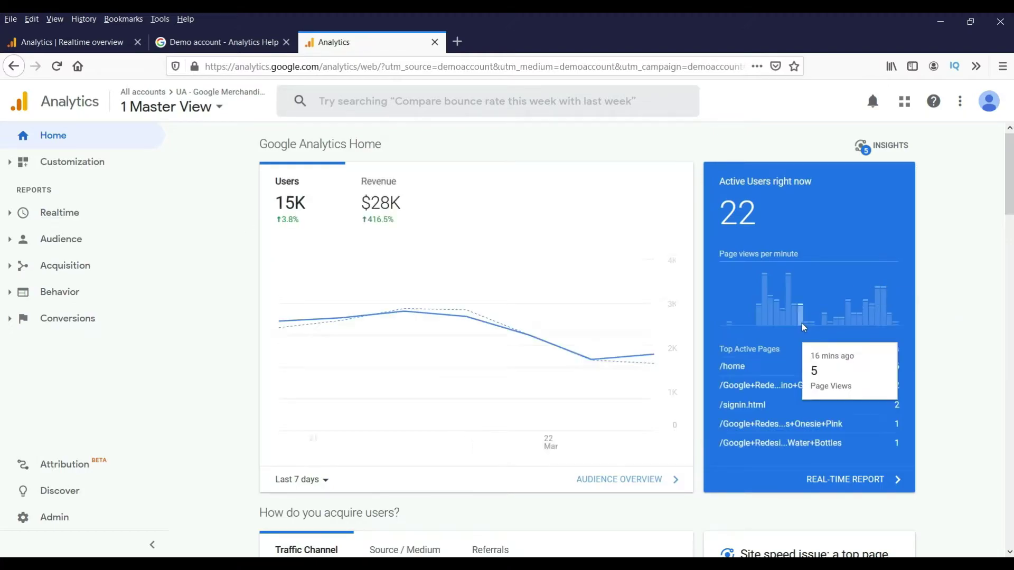
pyautogui.moveTo(780, 315)
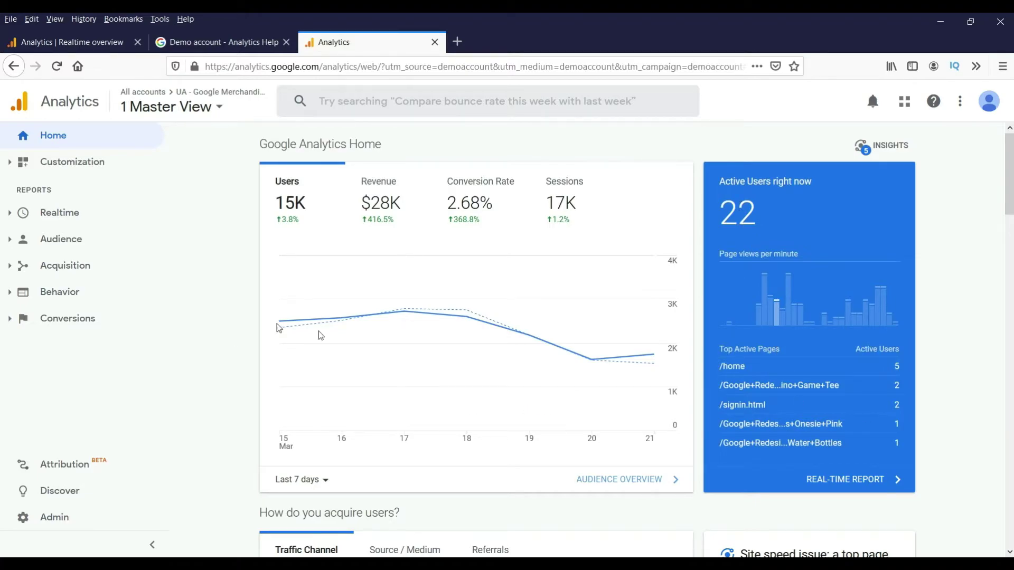
pyautogui.moveTo(412, 330)
pyautogui.scroll(-10, 525, 236)
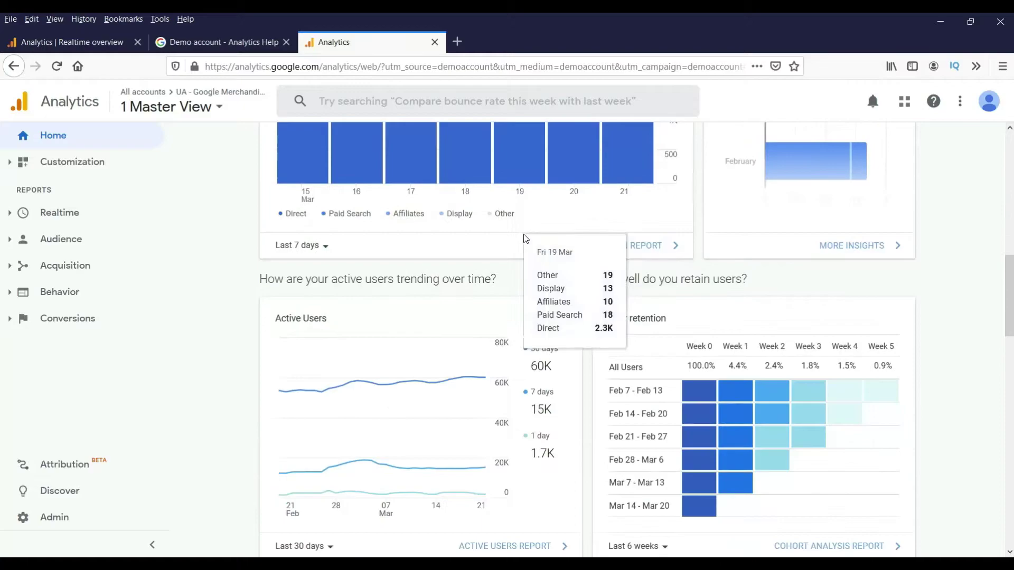
pyautogui.scroll(-2, 525, 235)
pyautogui.scroll(-3, 419, 317)
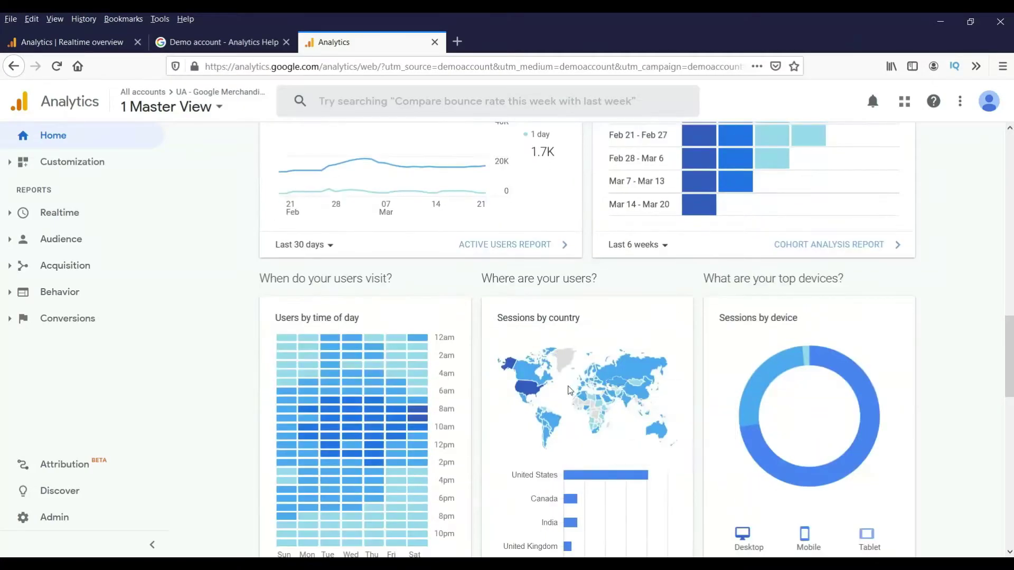
pyautogui.scroll(-2, 569, 391)
pyautogui.moveTo(553, 360)
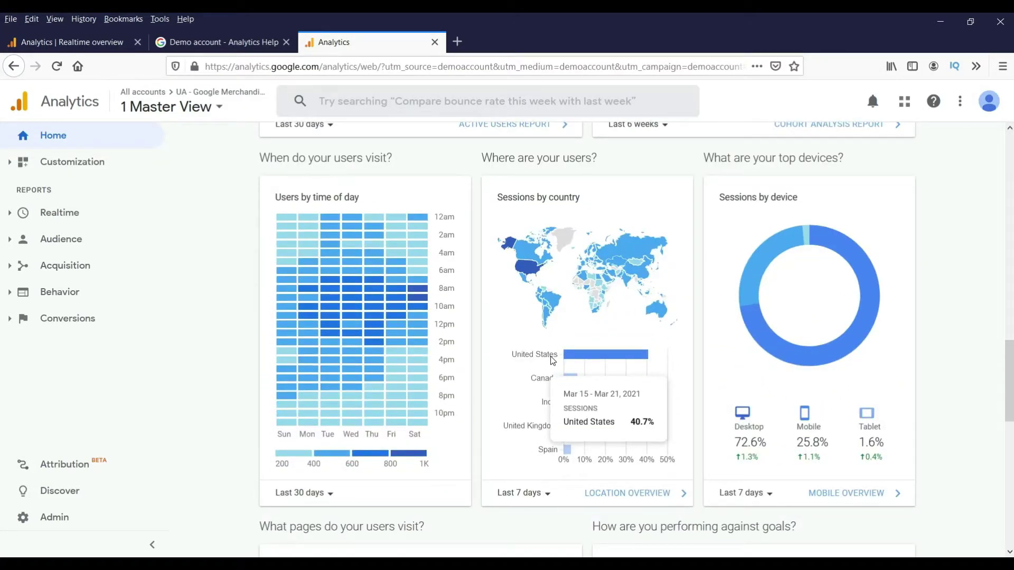
pyautogui.scroll(-2, 552, 361)
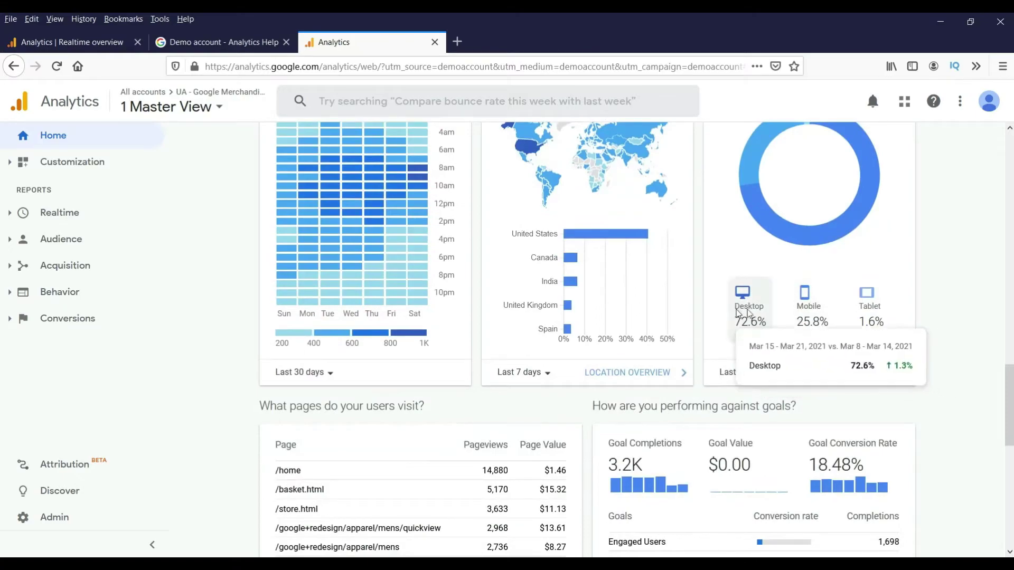
pyautogui.scroll(-4, 391, 339)
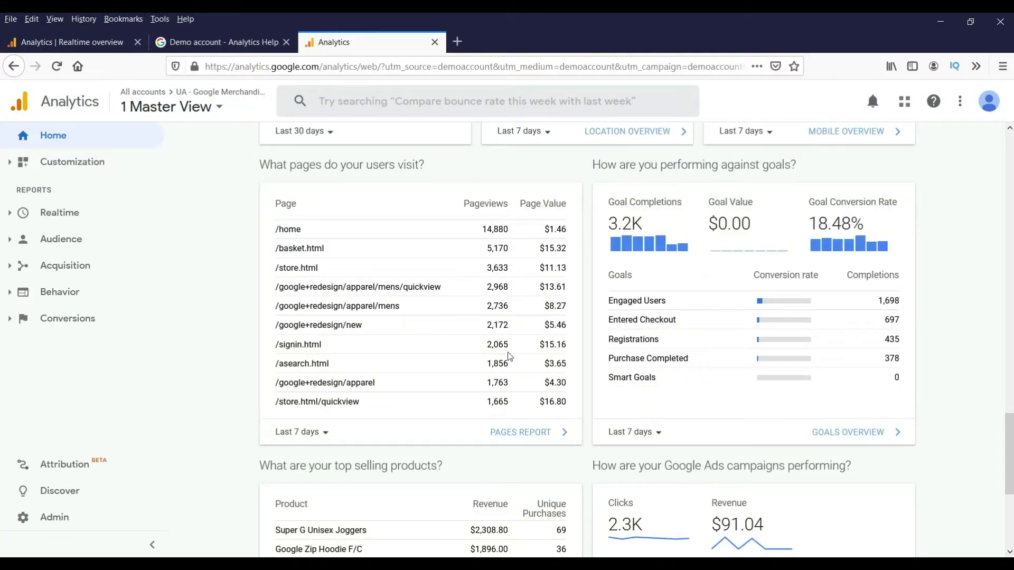
pyautogui.scroll(-4, 971, 286)
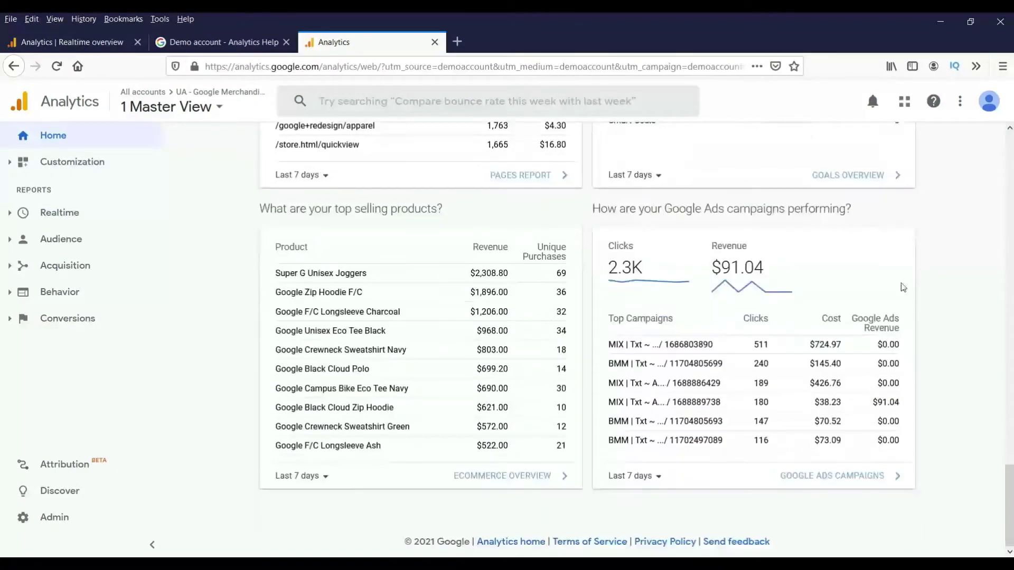
# View the Realtime overview, which shows 20 active users.
pyautogui.click(53, 213)
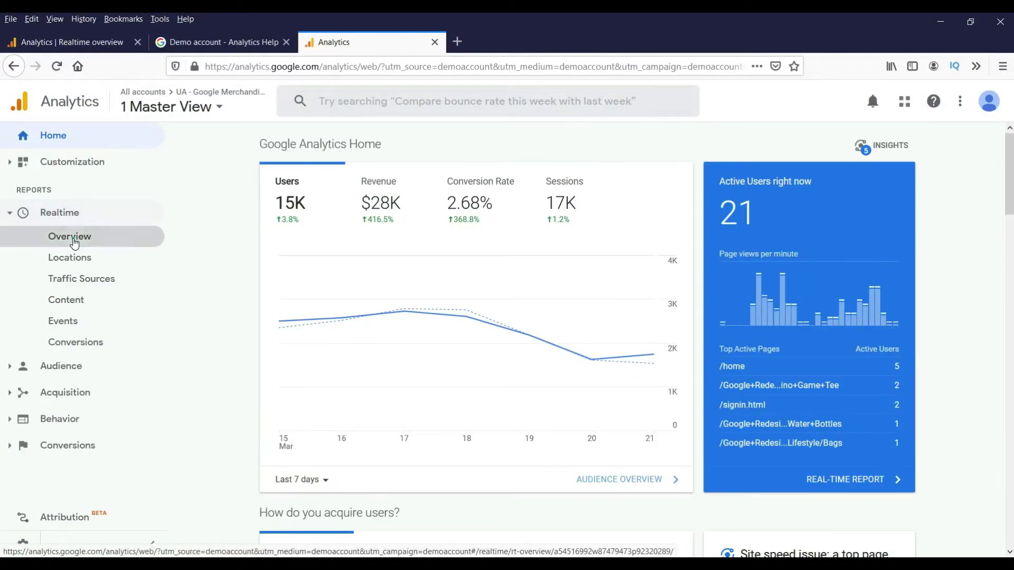
pyautogui.click(74, 241)
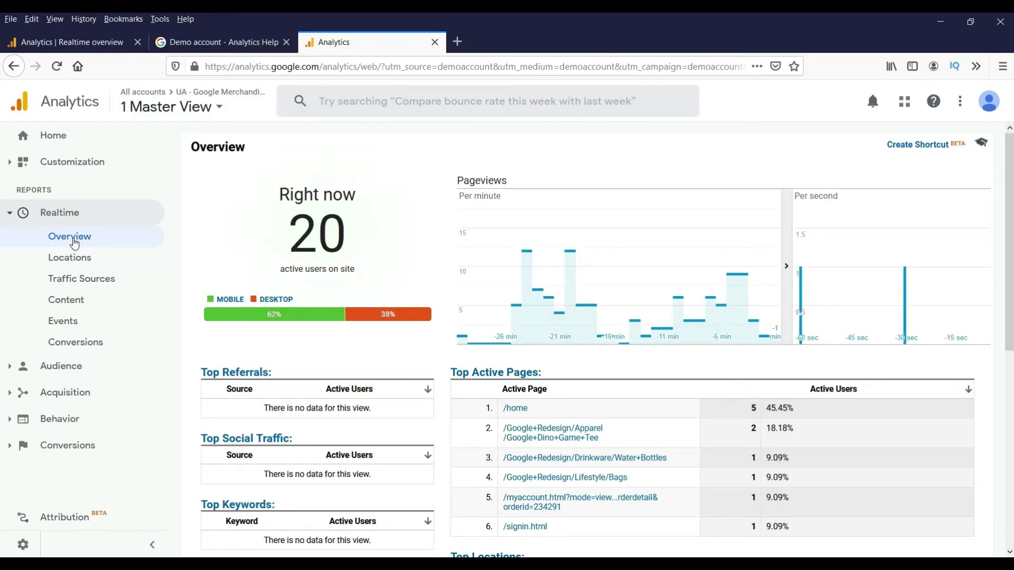
pyautogui.scroll(-4, 705, 258)
pyautogui.scroll(4, 709, 264)
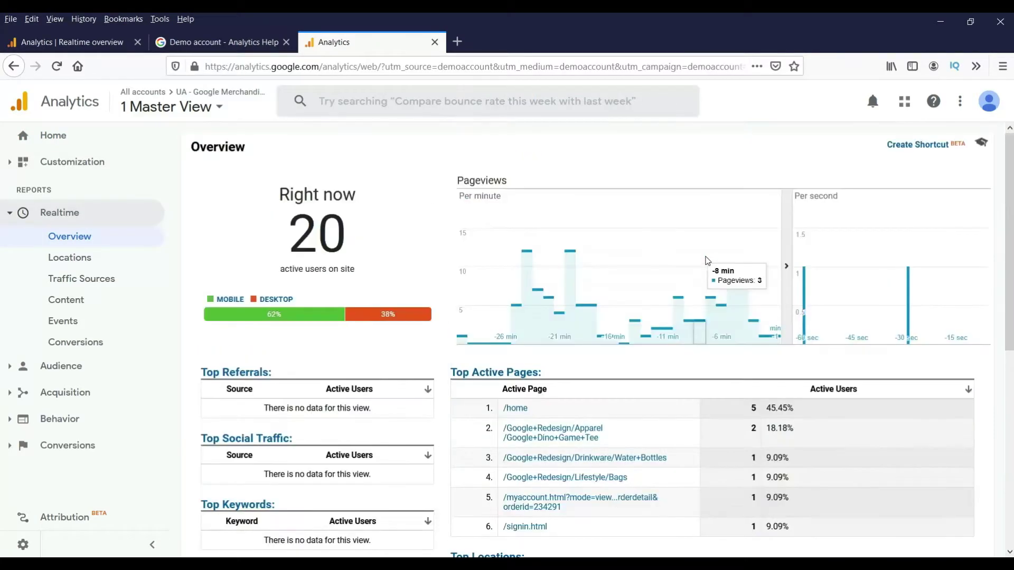
# Open the Acquisition > All Traffic > Source/Medium report.
pyautogui.click(21, 392)
pyautogui.click(57, 312)
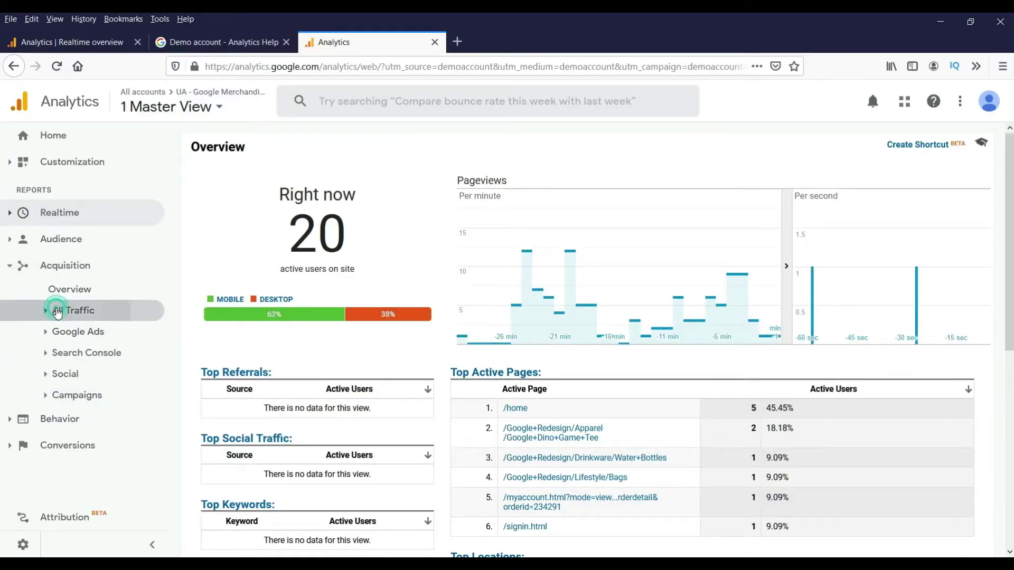
pyautogui.click(97, 376)
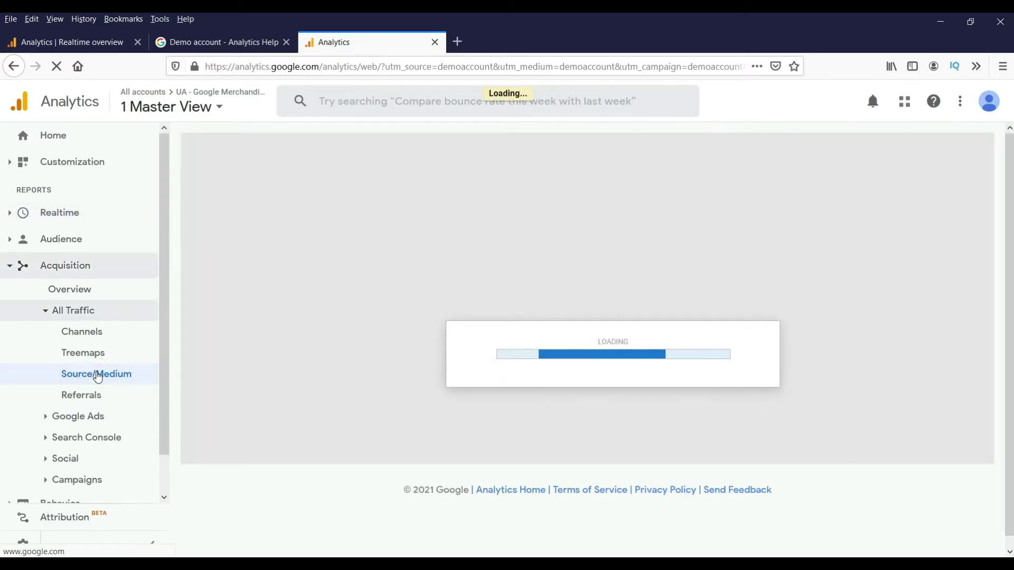
# Review the nine traffic sources, then expand Acquisition > Search Console and Behavior > Site Content.
pyautogui.scroll(-6, 381, 317)
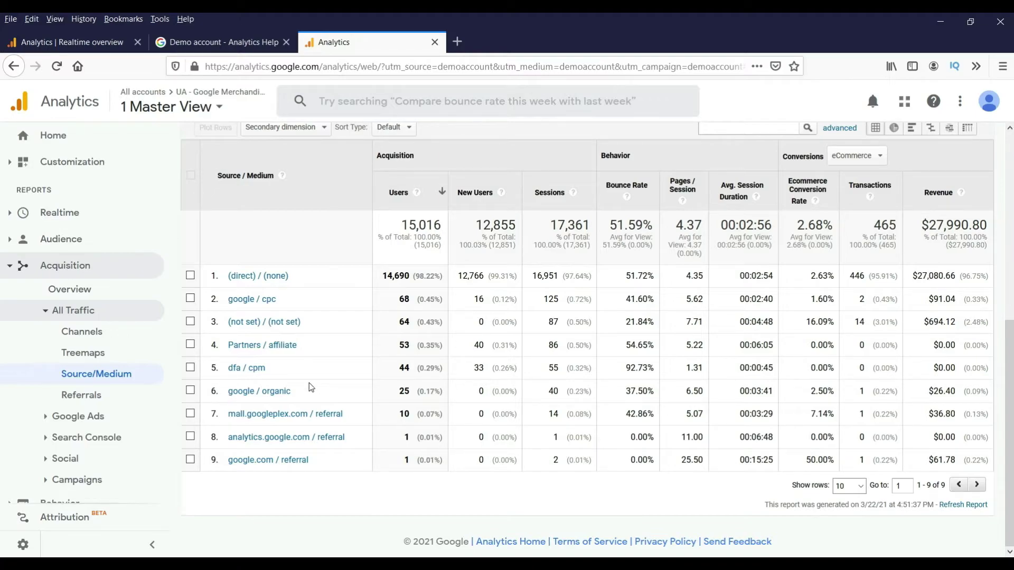
pyautogui.scroll(-2, 64, 338)
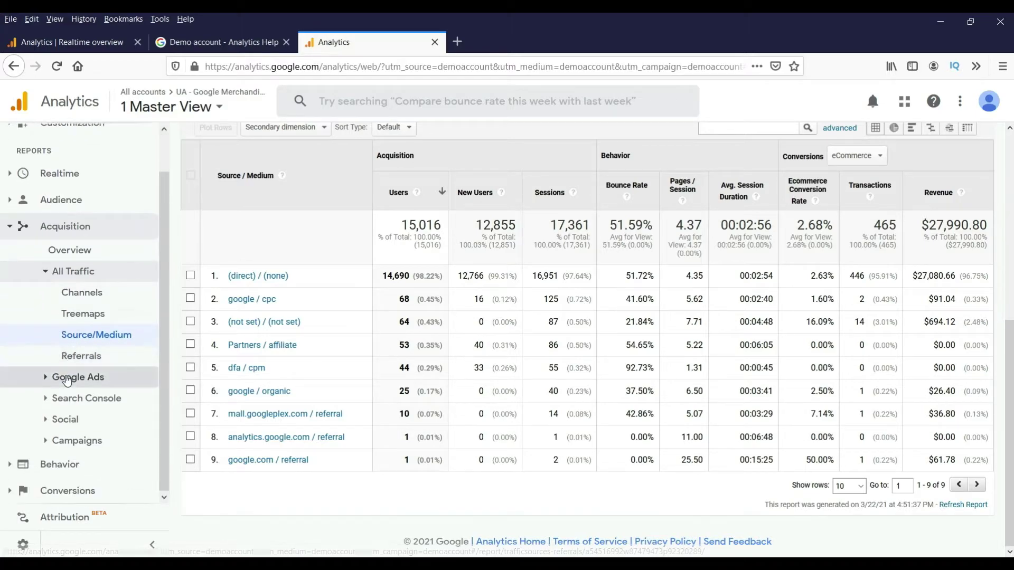
pyautogui.click(103, 404)
pyautogui.scroll(-3, 103, 405)
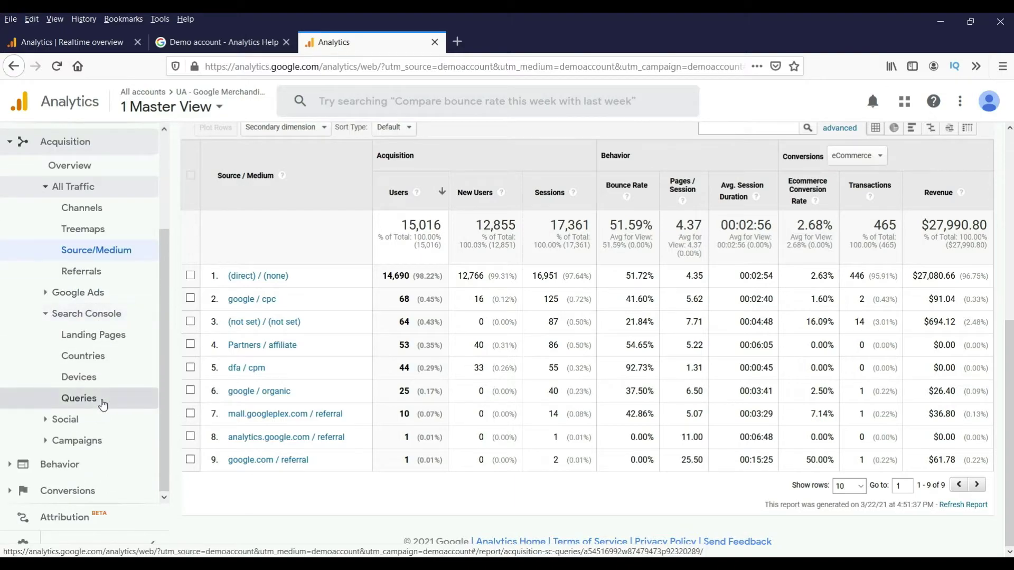
pyautogui.click(72, 465)
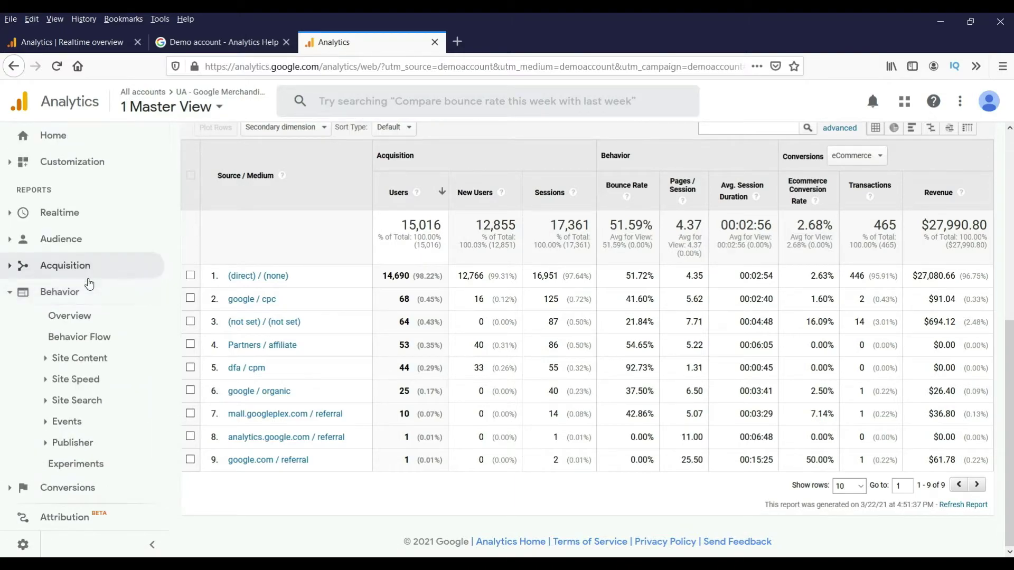
pyautogui.click(90, 364)
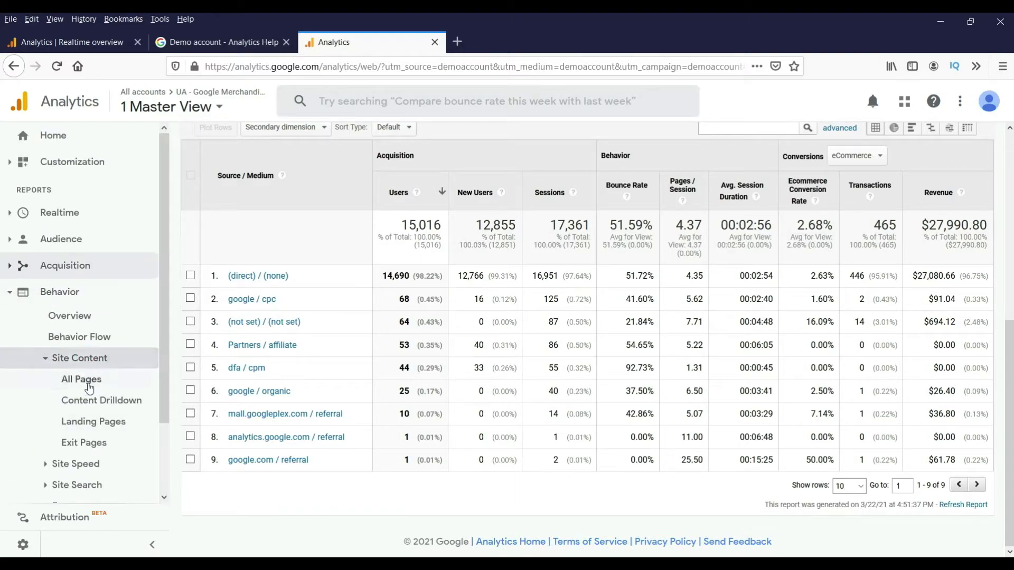
# Open the All Pages report and examine the /home row's pageviews and bounce rate.
pyautogui.click(82, 380)
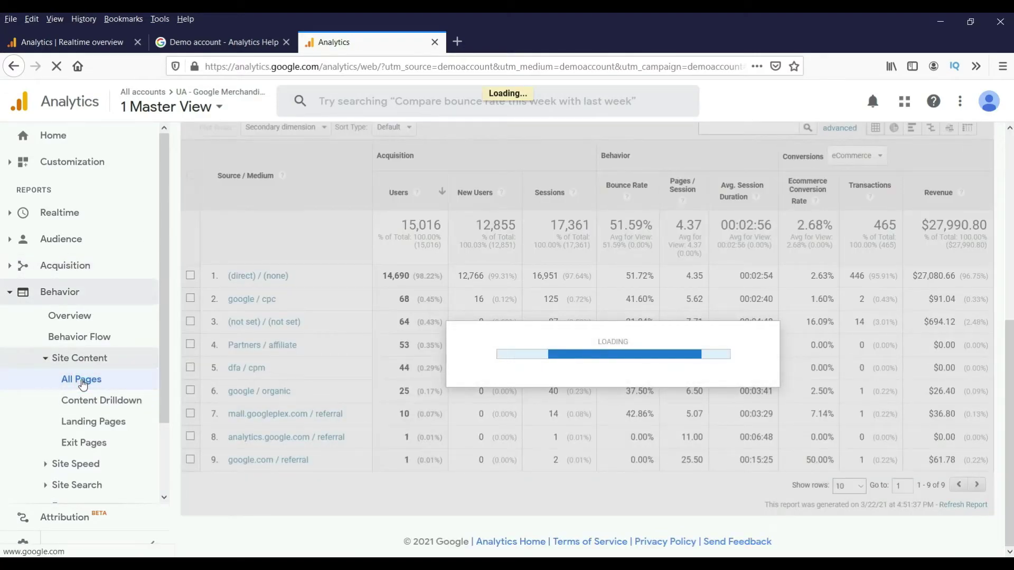
pyautogui.scroll(-5, 385, 344)
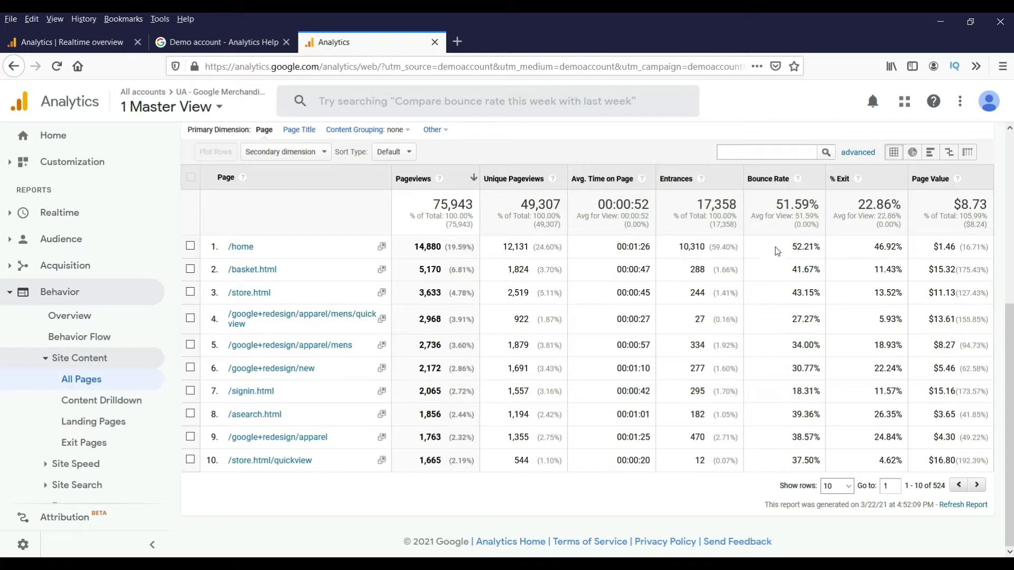
pyautogui.moveTo(775, 246); pyautogui.dragTo(832, 434)
pyautogui.click(789, 452)
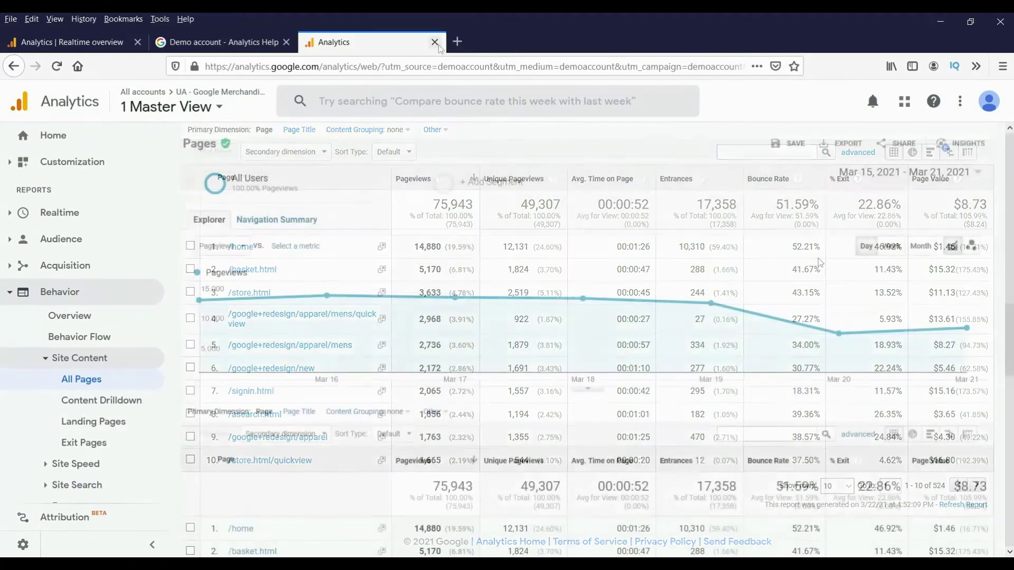
# Close the Analytics and help tabs and search Google for 'google seaerch console' to reach its page.
pyautogui.click(434, 42)
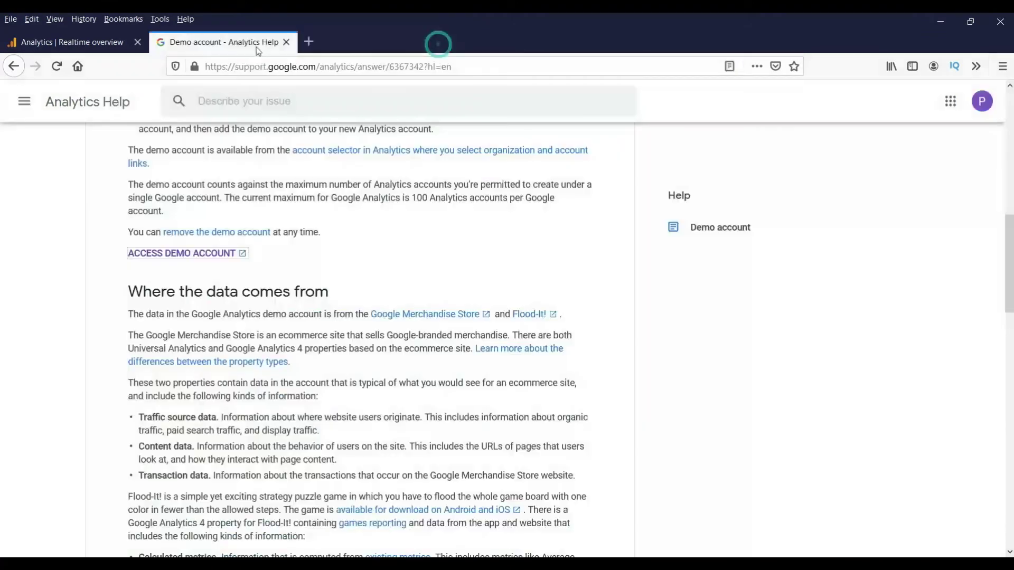
pyautogui.click(286, 42)
pyautogui.click(159, 41)
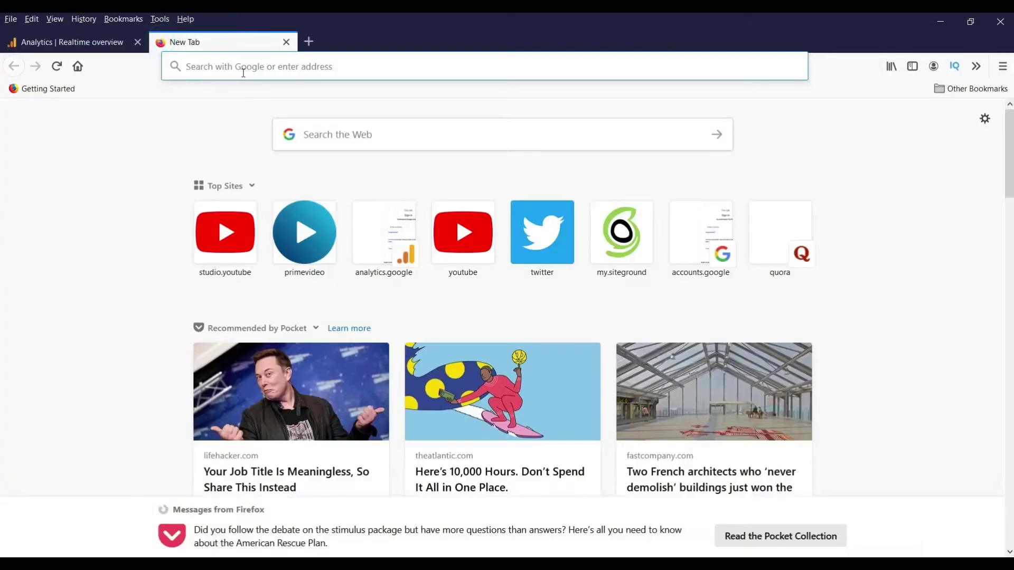
pyautogui.click(376, 250)
pyautogui.write('googl')
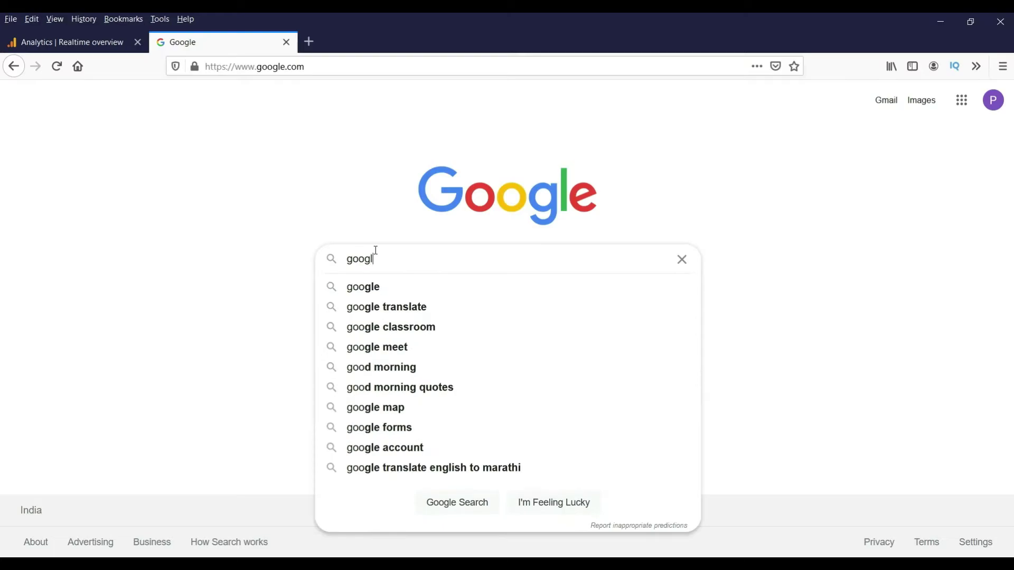
pyautogui.write('e seaerch')
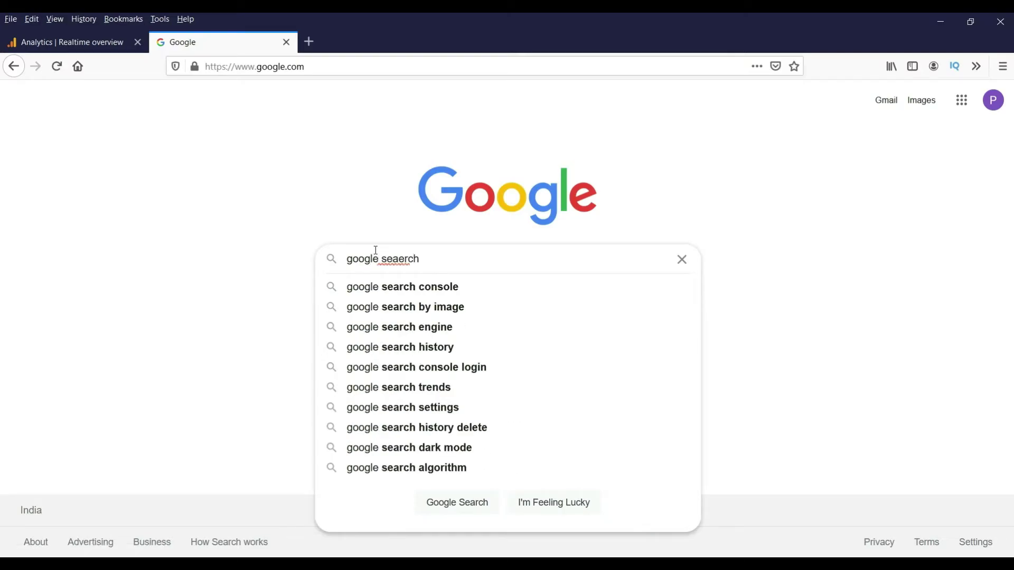
pyautogui.write(' console')
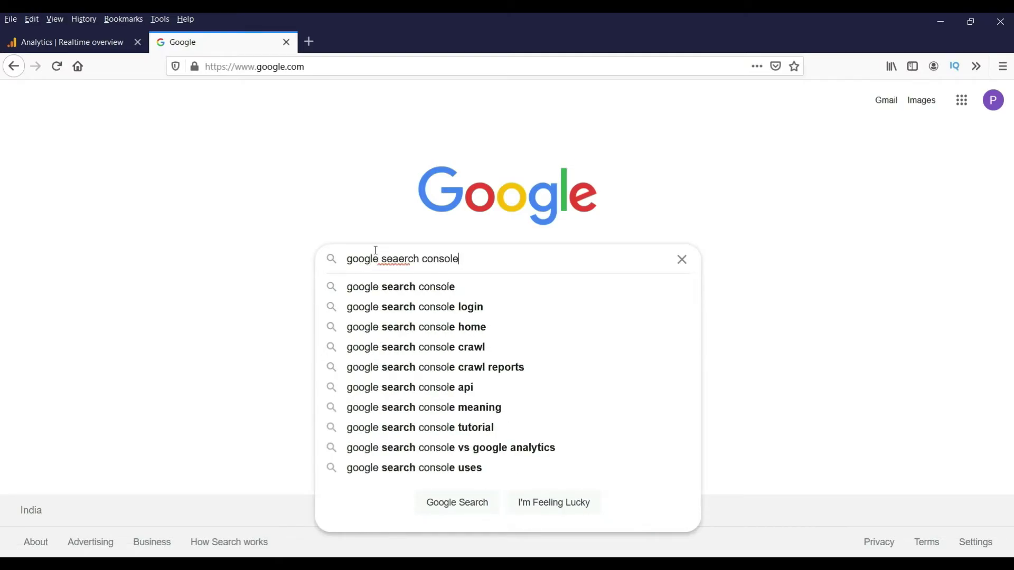
pyautogui.press('Return')
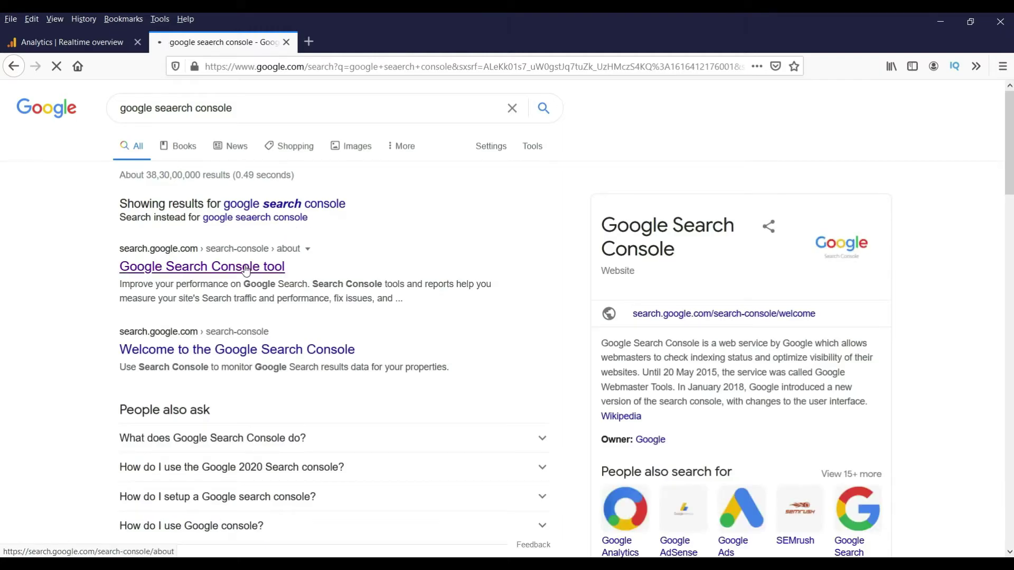
pyautogui.click(245, 268)
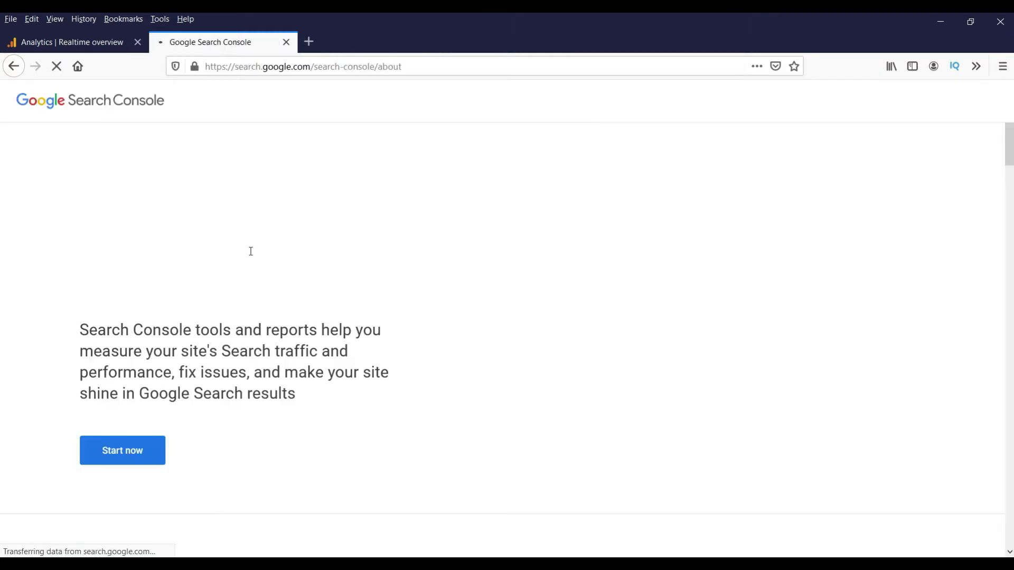
# Start Search Console, dismiss the Mobile First Indexing and Core Web Vitals tips, and check the property list.
pyautogui.click(140, 460)
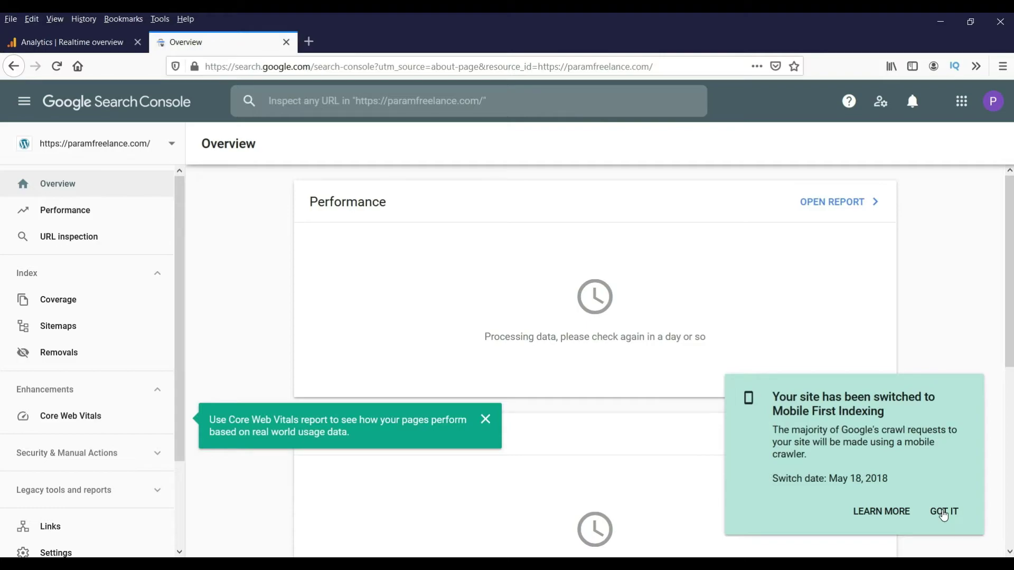
pyautogui.click(944, 514)
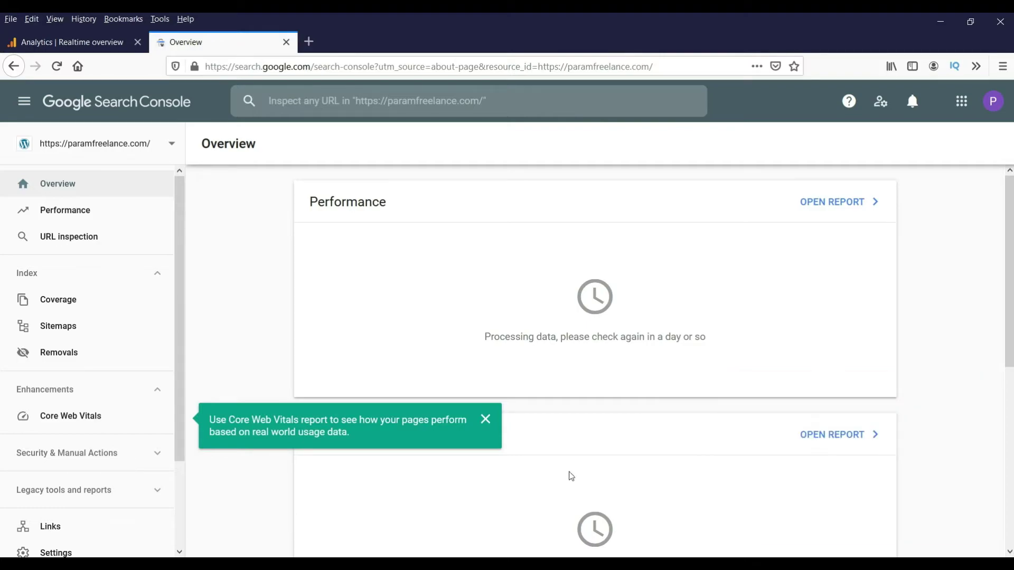
pyautogui.click(485, 424)
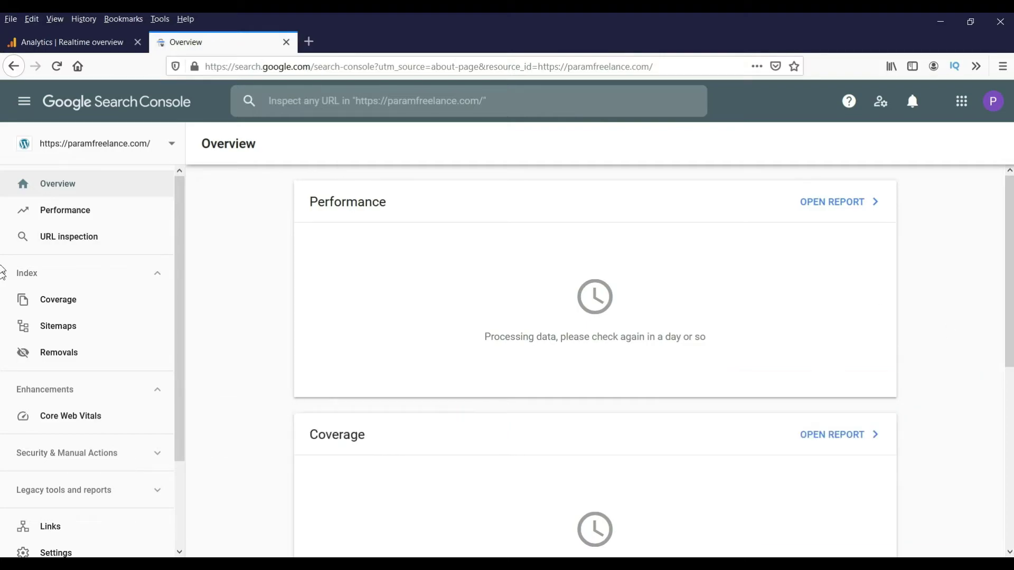
pyautogui.scroll(-3, 962, 324)
pyautogui.scroll(5, 963, 325)
pyautogui.click(174, 148)
pyautogui.click(243, 256)
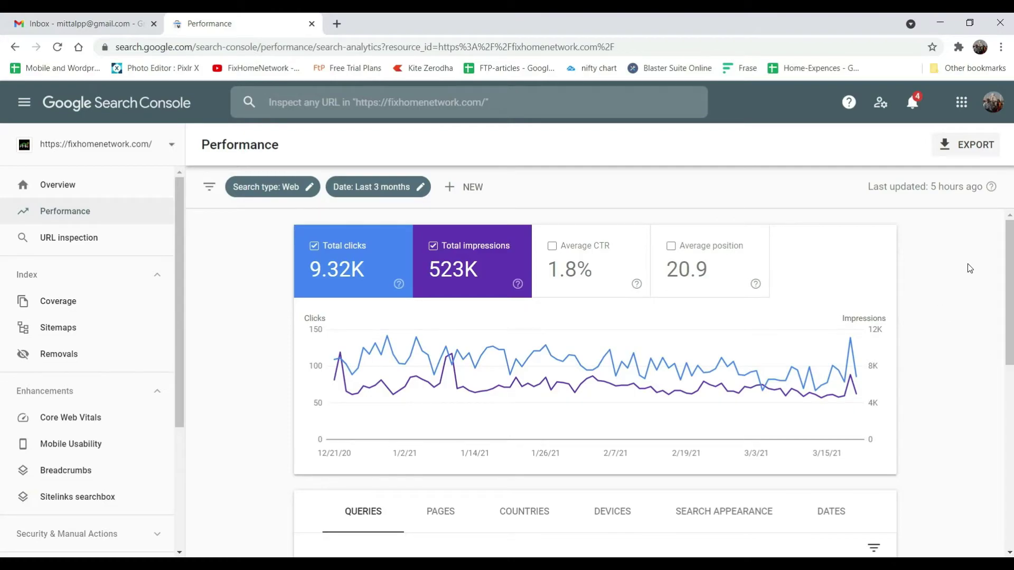
# Check the property list again without switching sites and scroll to the Queries table.
pyautogui.click(170, 145)
pyautogui.click(952, 297)
pyautogui.scroll(-1, 947, 297)
pyautogui.scroll(1, 948, 297)
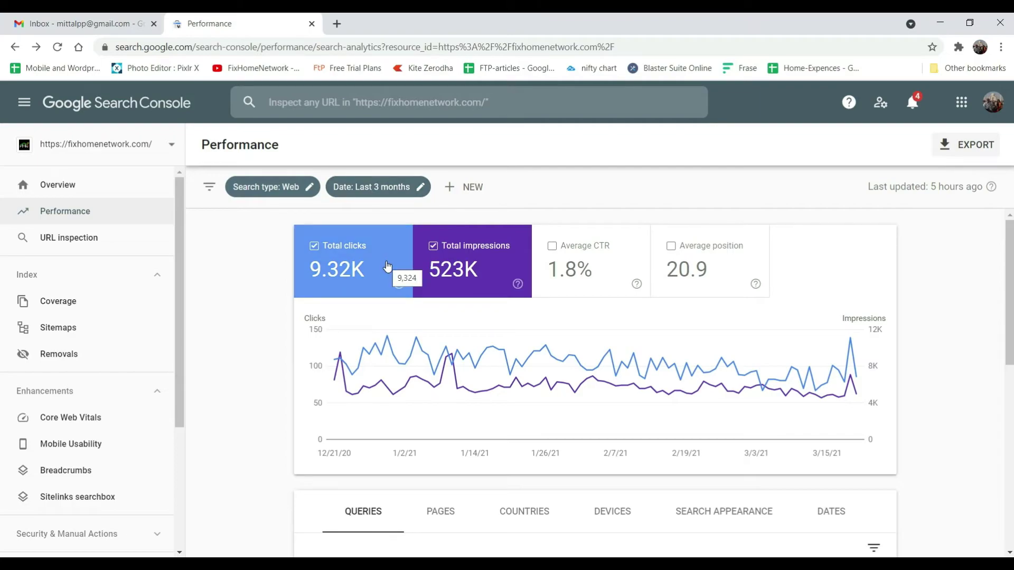
pyautogui.moveTo(491, 281)
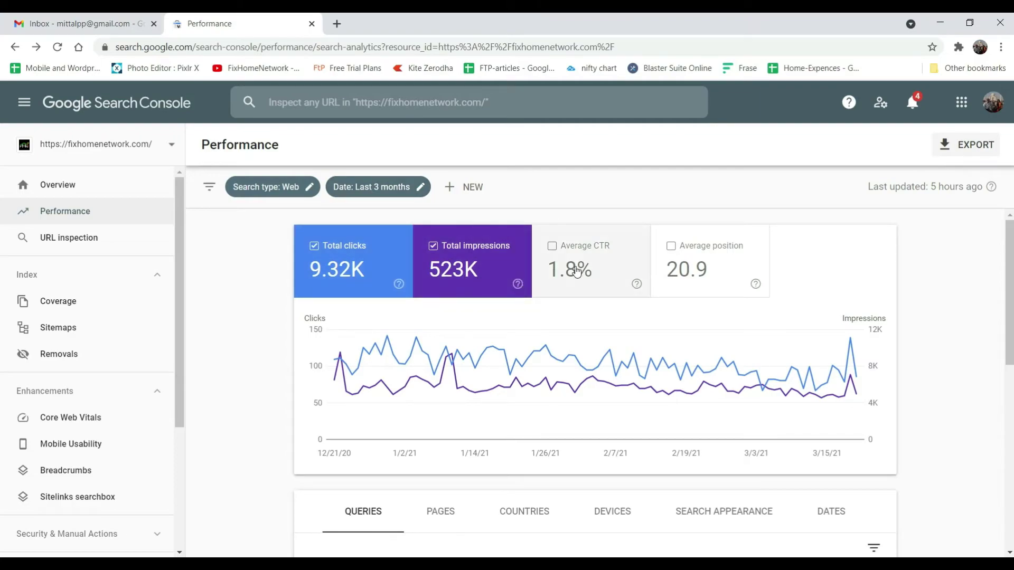
pyautogui.moveTo(584, 272)
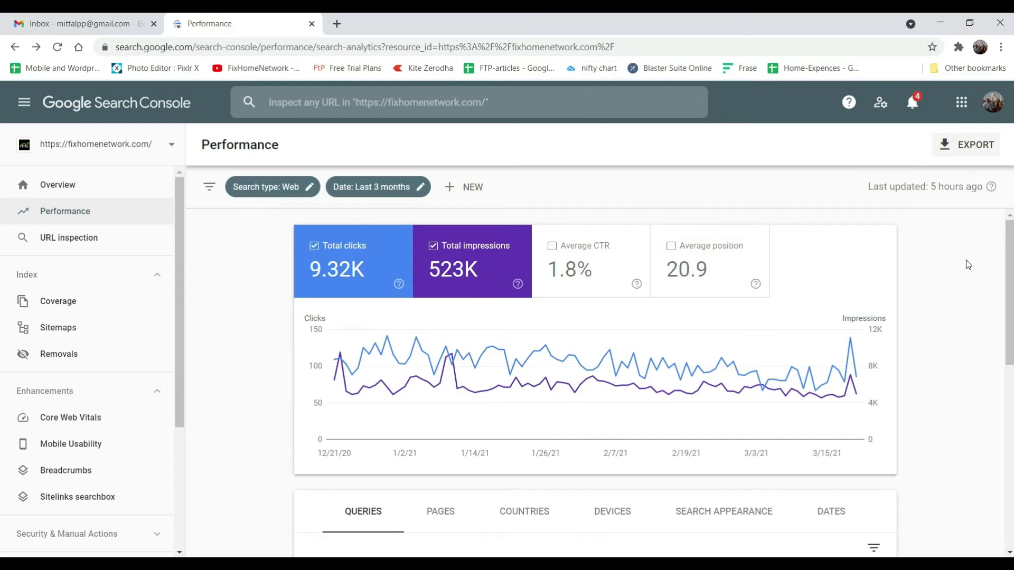
pyautogui.scroll(-5, 966, 264)
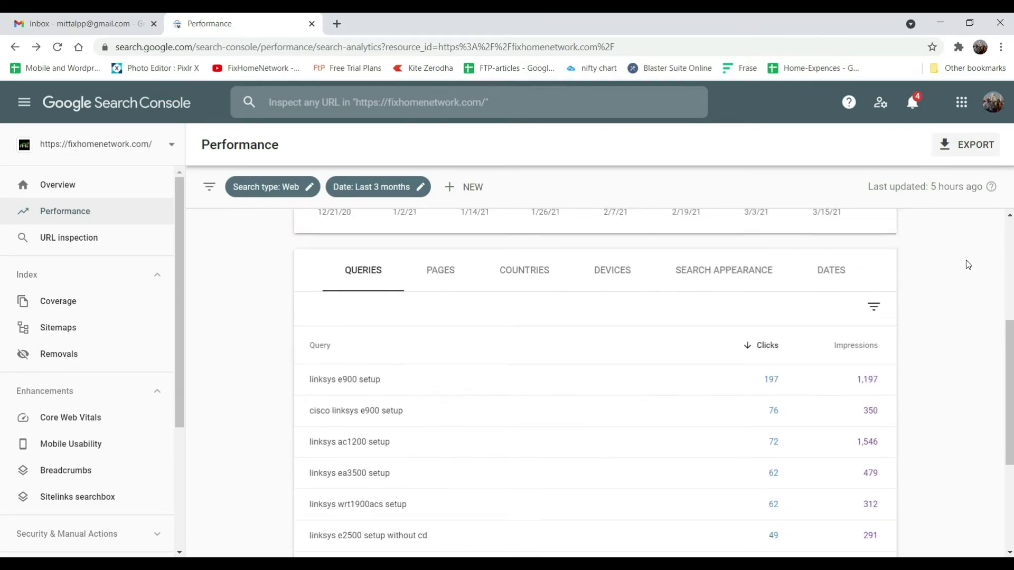
pyautogui.scroll(2, 966, 261)
pyautogui.scroll(-4, 966, 261)
# Sort queries by clicks, then by impressions highest first, topped by 'linksys router login' at 14,793.
pyautogui.click(238, 290)
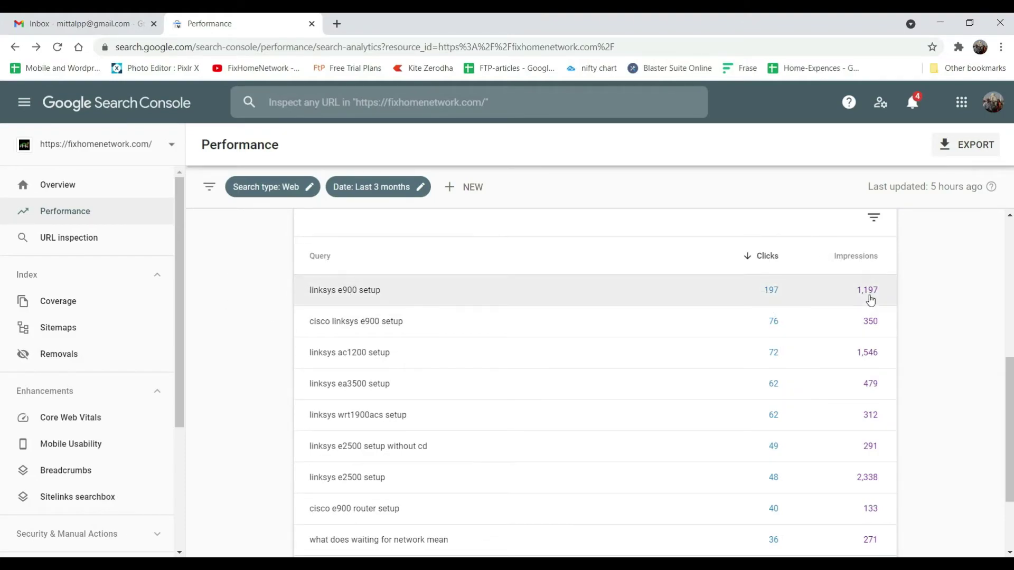
pyautogui.click(767, 258)
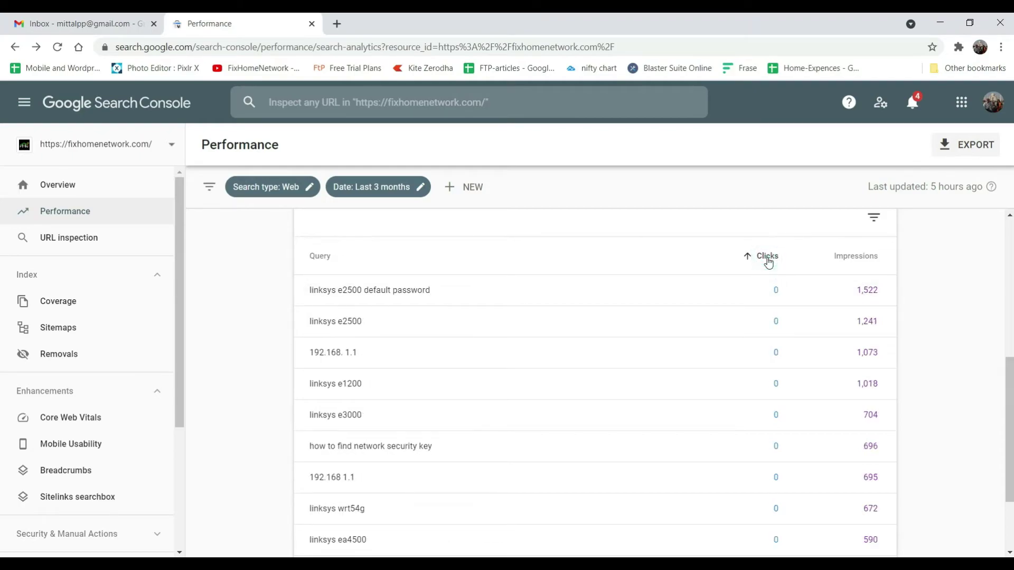
pyautogui.click(766, 257)
pyautogui.click(855, 257)
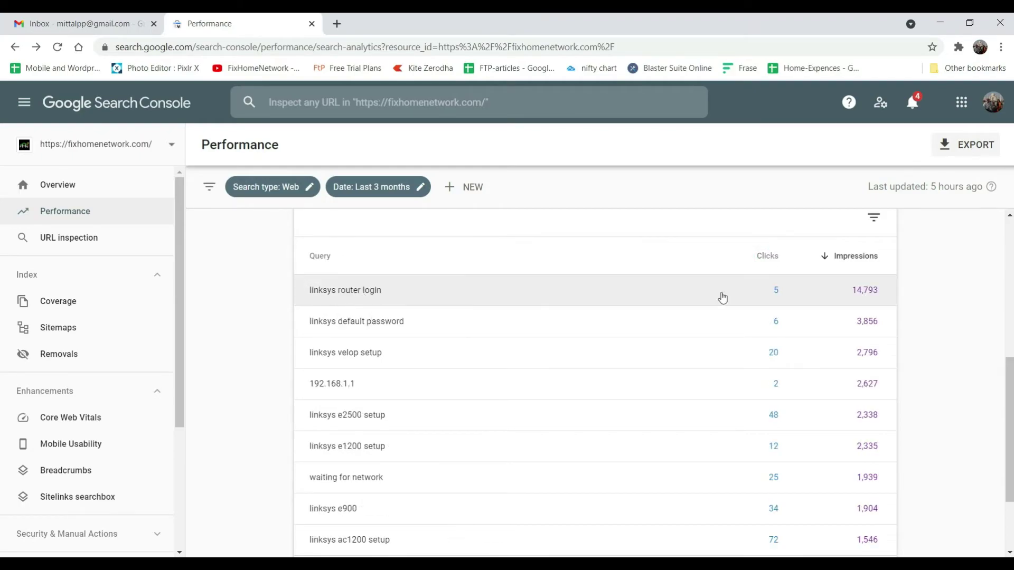
# Add average position and average CTR to the chart and sort queries by position, 1 first.
pyautogui.scroll(5, 915, 301)
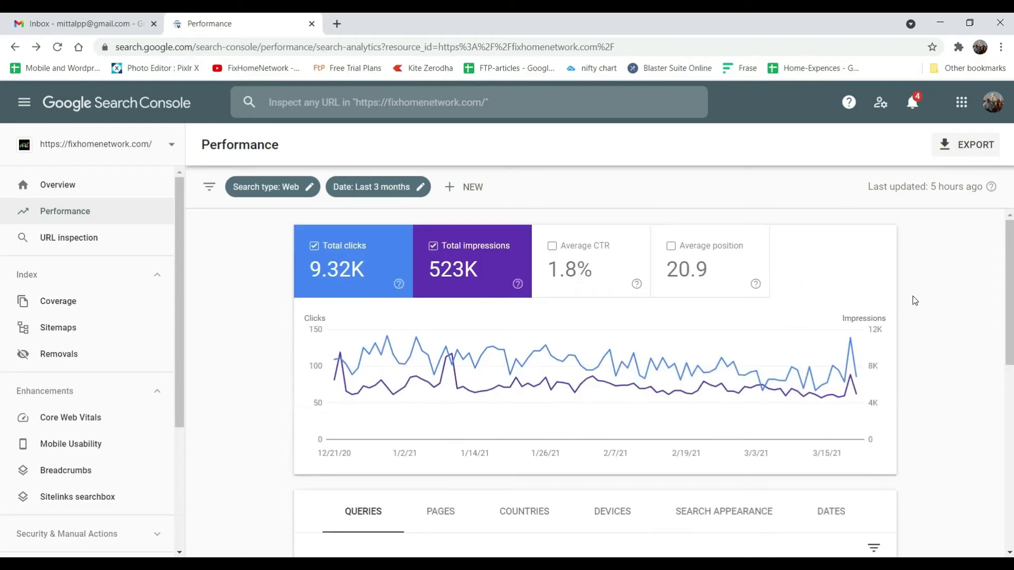
pyautogui.click(697, 269)
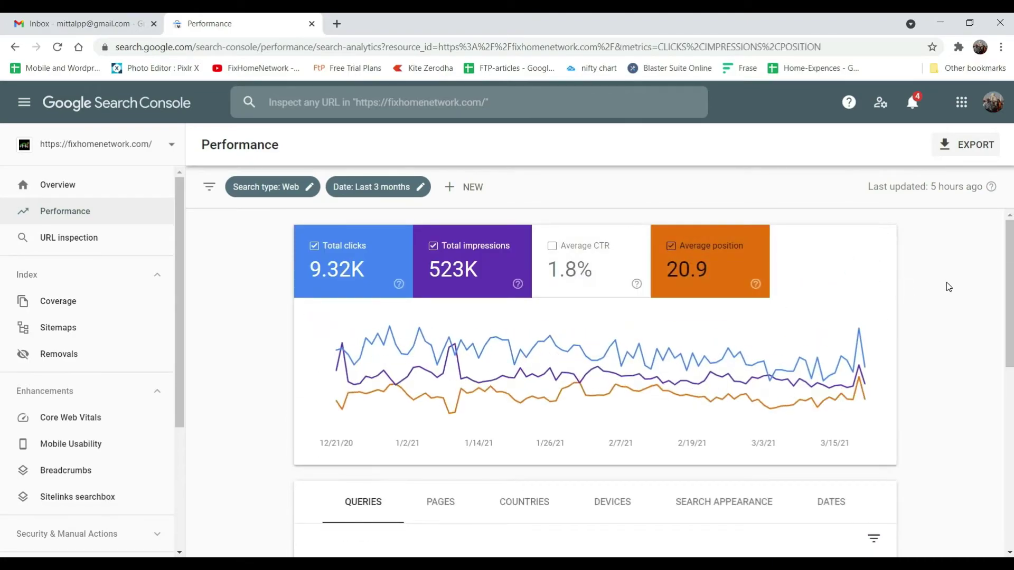
pyautogui.scroll(-5, 946, 282)
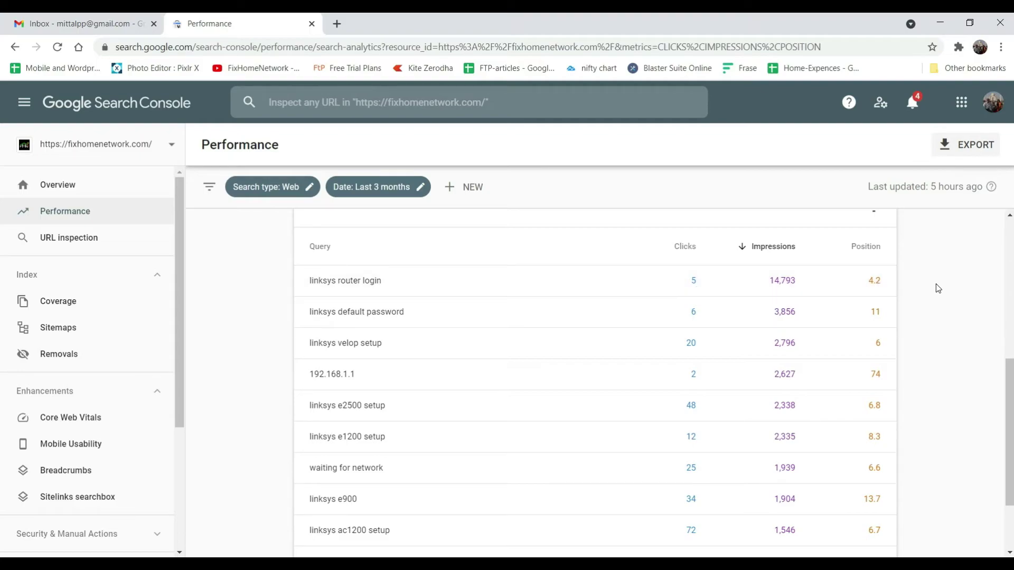
pyautogui.click(865, 248)
pyautogui.click(866, 248)
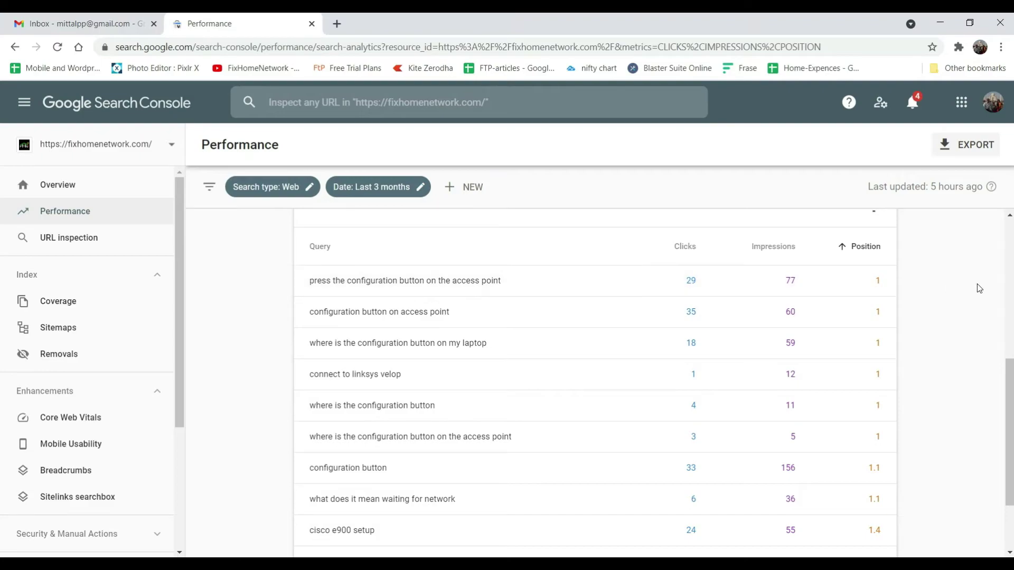
pyautogui.scroll(5, 973, 286)
pyautogui.click(585, 264)
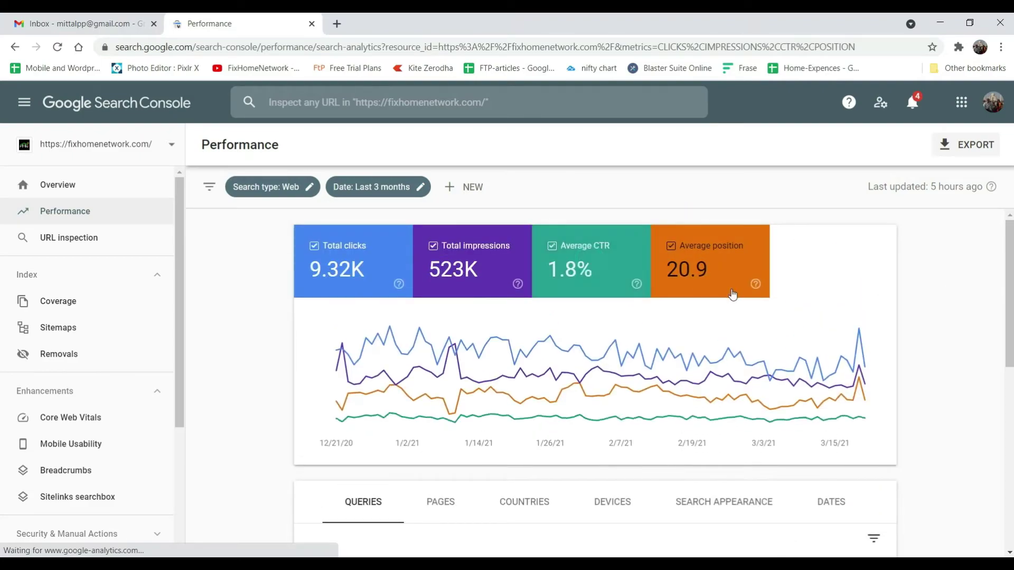
# Set the queries table to 25 rows per page, then 50.
pyautogui.scroll(-5, 922, 282)
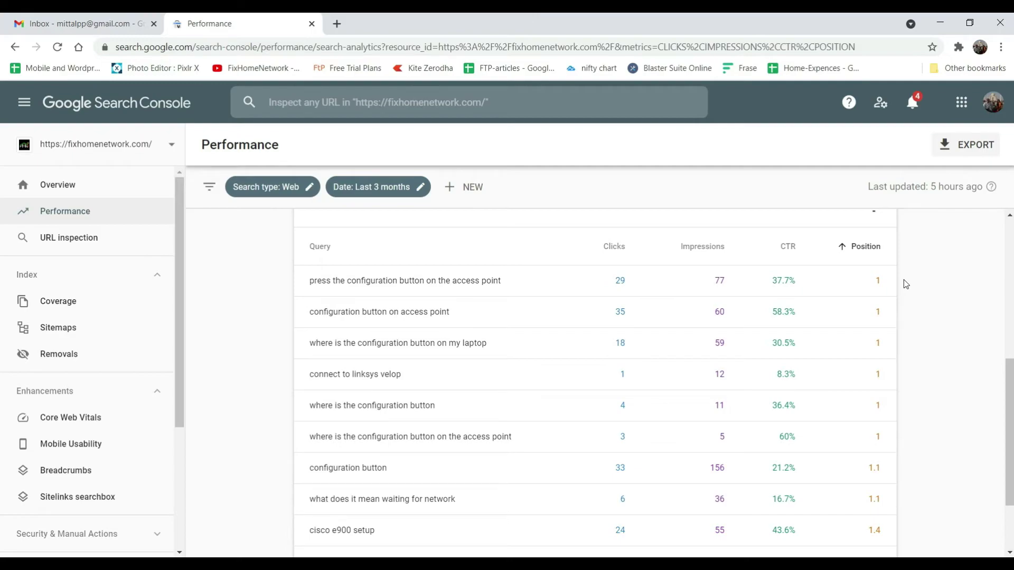
pyautogui.scroll(-2, 938, 285)
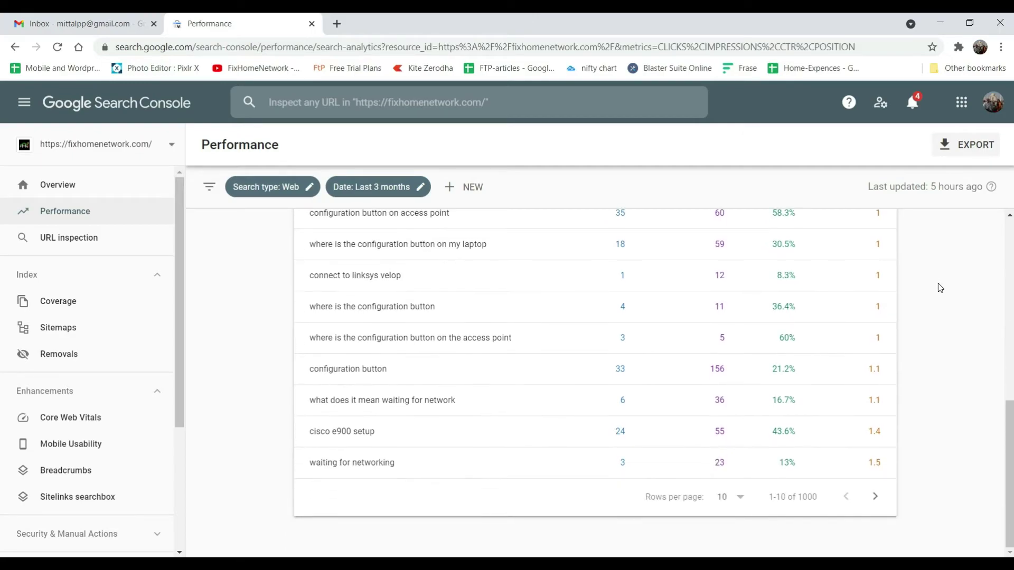
pyautogui.click(740, 502)
pyautogui.click(724, 456)
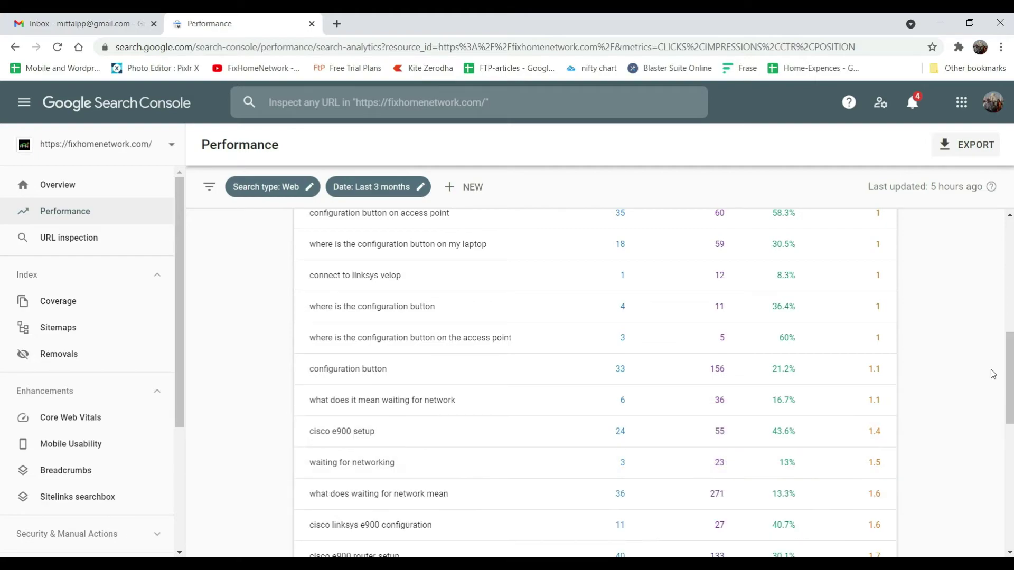
pyautogui.scroll(5, 839, 328)
pyautogui.scroll(-2, 797, 333)
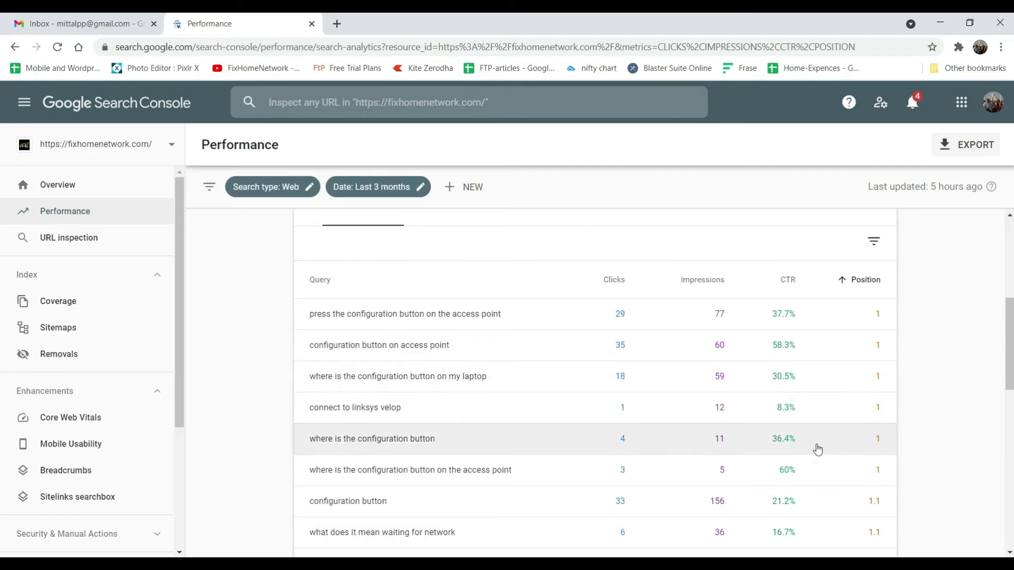
pyautogui.scroll(-15, 951, 364)
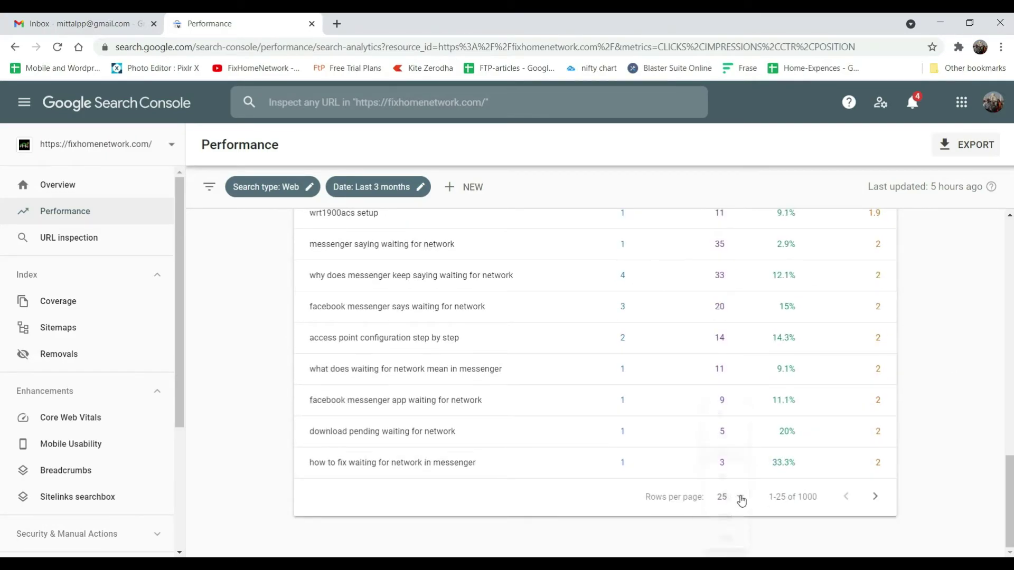
pyautogui.click(740, 499)
pyautogui.click(738, 476)
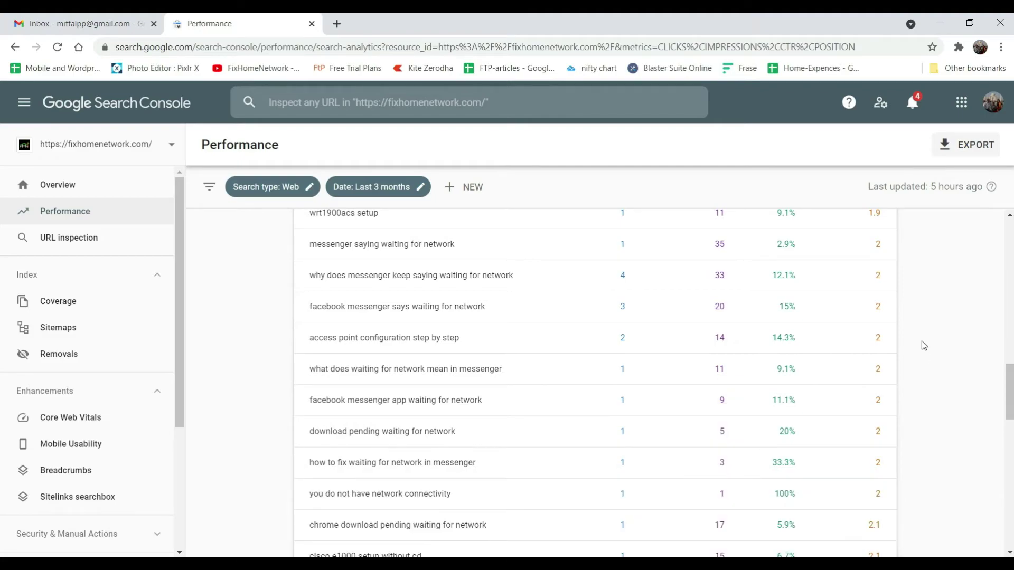
pyautogui.scroll(-5, 926, 340)
pyautogui.scroll(-10, 925, 340)
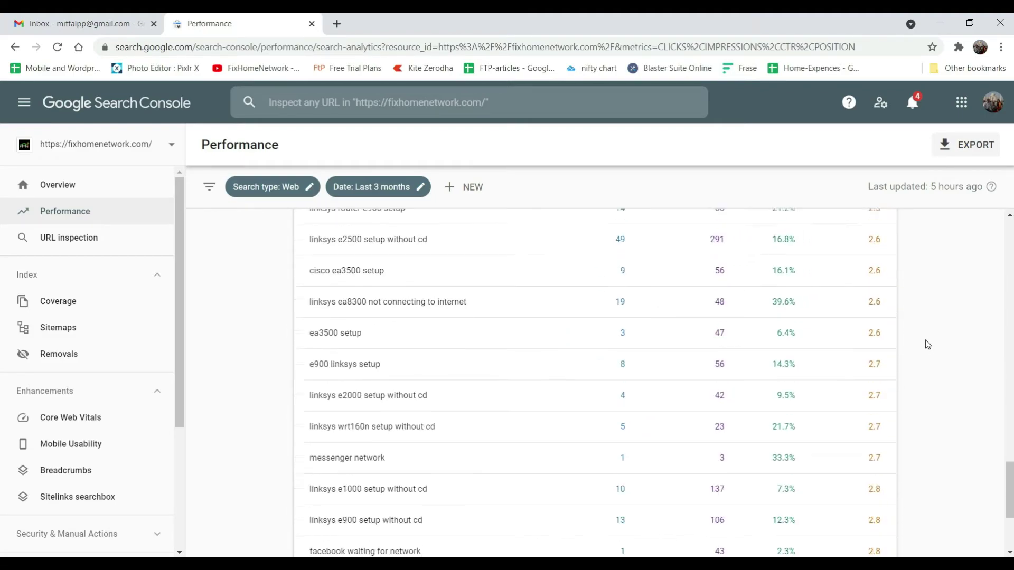
# Show 100 query rows per page and scroll through the position-sorted list.
pyautogui.click(740, 497)
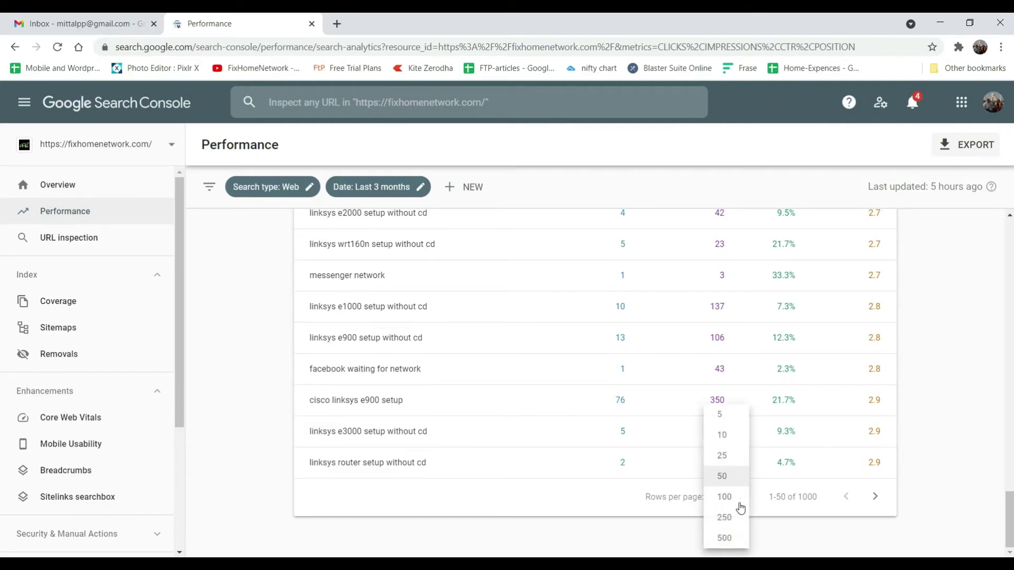
pyautogui.click(740, 501)
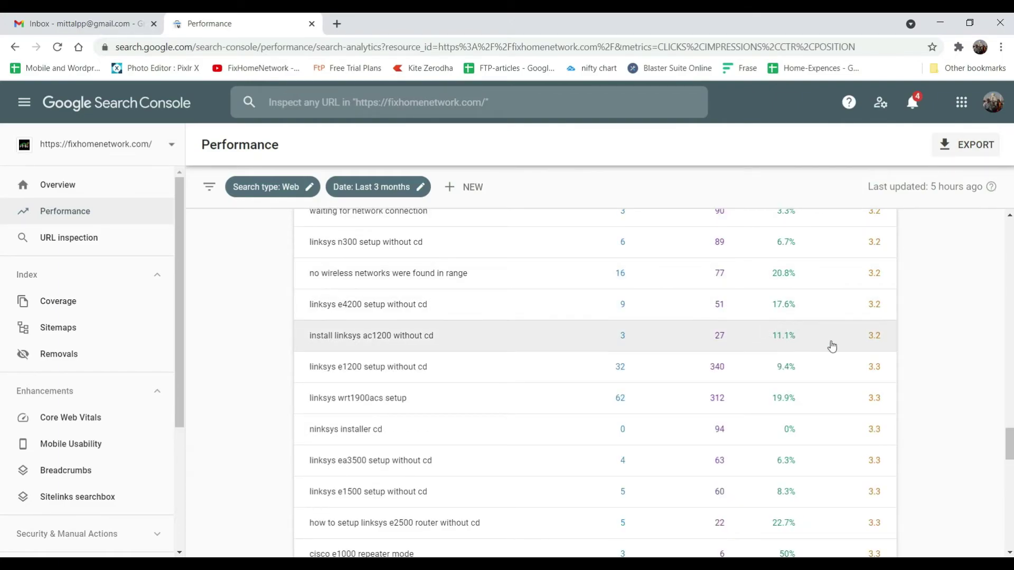
pyautogui.scroll(-10, 938, 342)
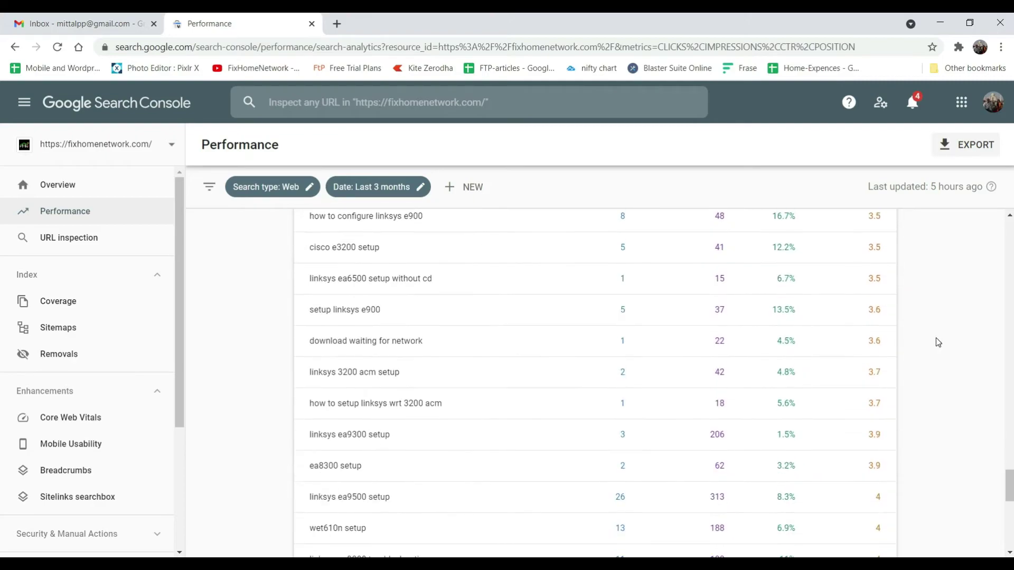
pyautogui.scroll(-5, 937, 340)
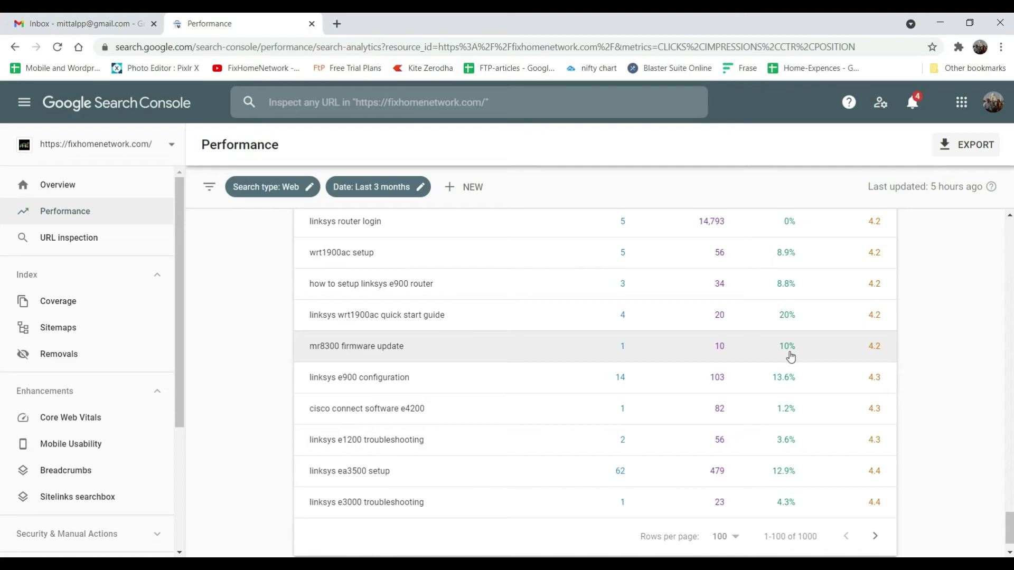
pyautogui.scroll(-1, 790, 357)
pyautogui.click(736, 499)
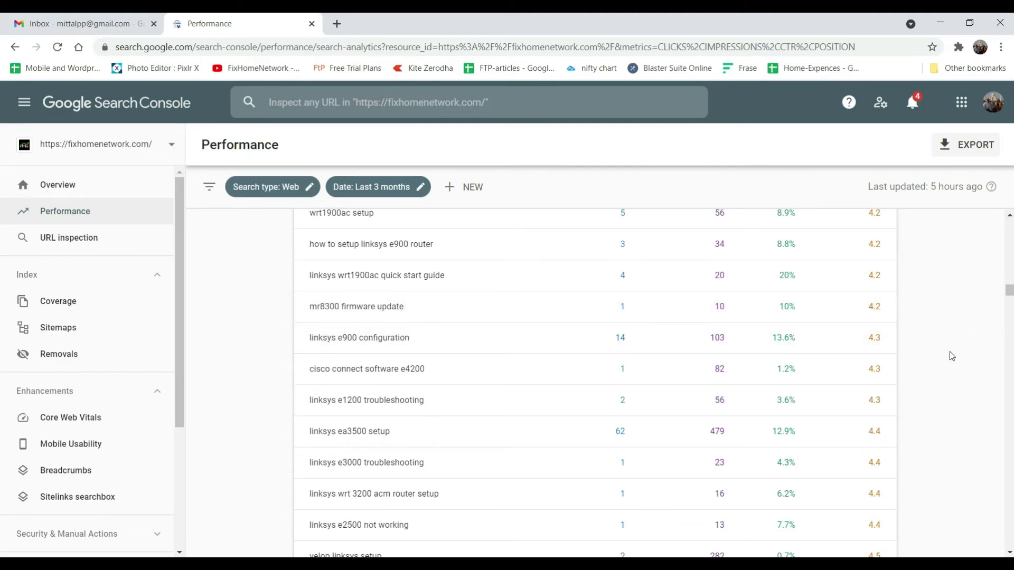
pyautogui.scroll(-20, 824, 400)
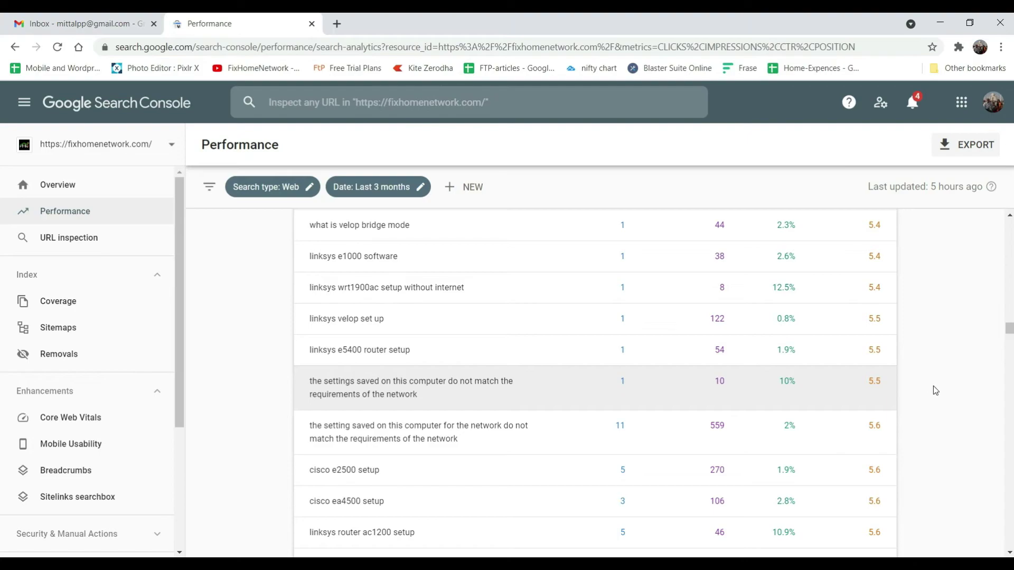
# Return to the top query, 'press the configuration button on the access point' with 29 clicks.
pyautogui.scroll(3, 933, 387)
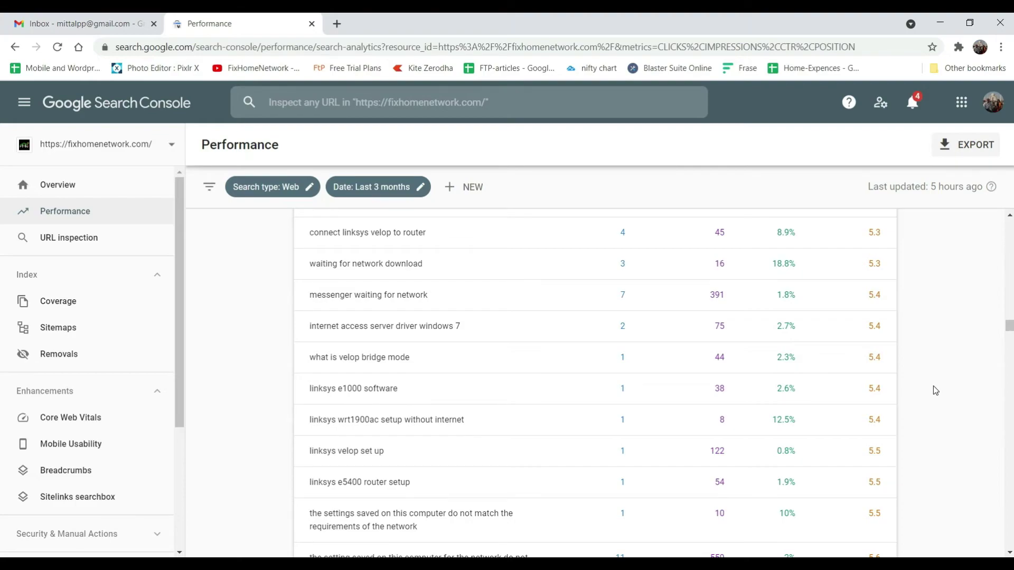
pyautogui.scroll(1, 933, 385)
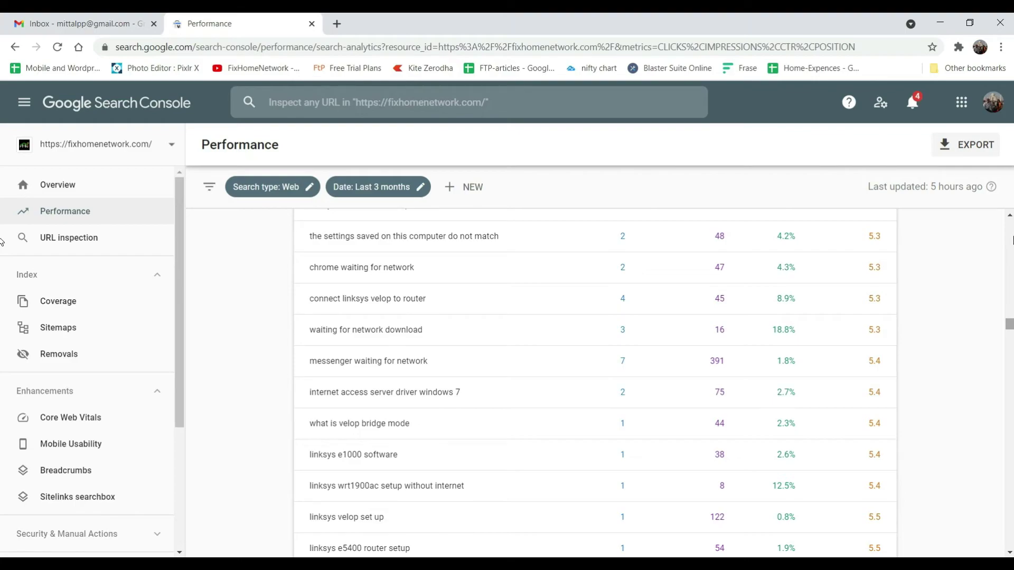
pyautogui.click(1010, 240)
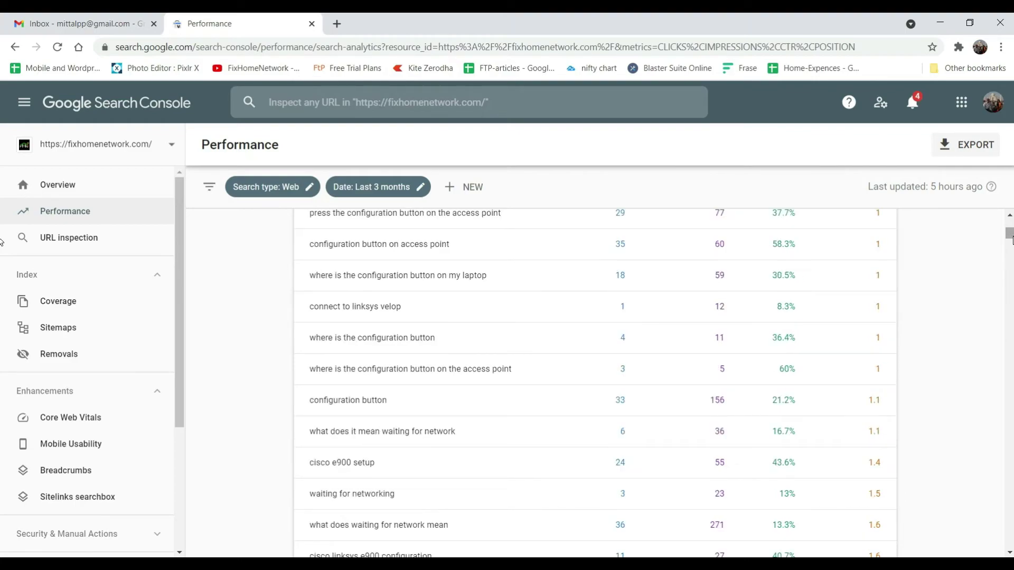
pyautogui.scroll(1, 948, 256)
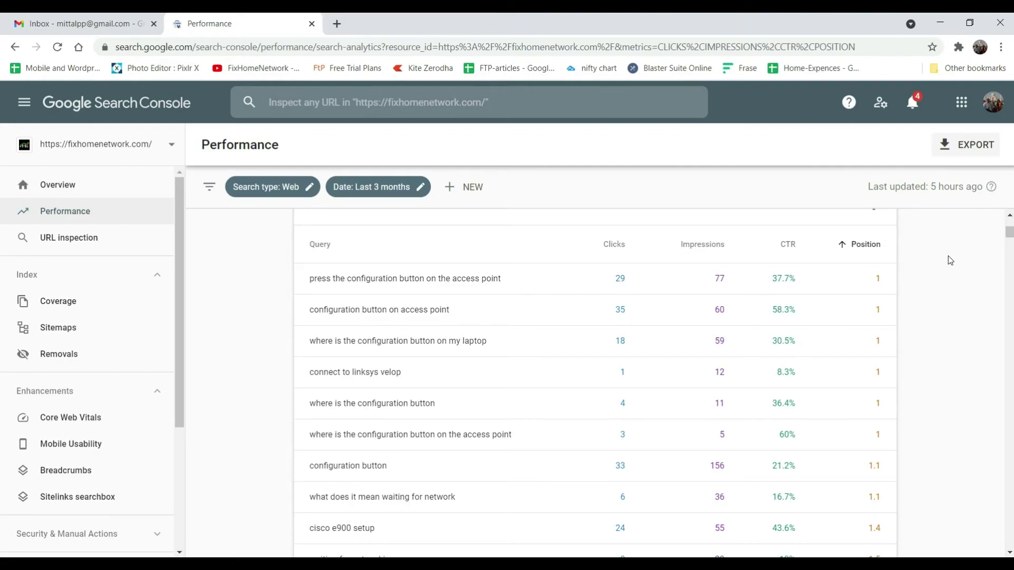
pyautogui.scroll(5, 951, 261)
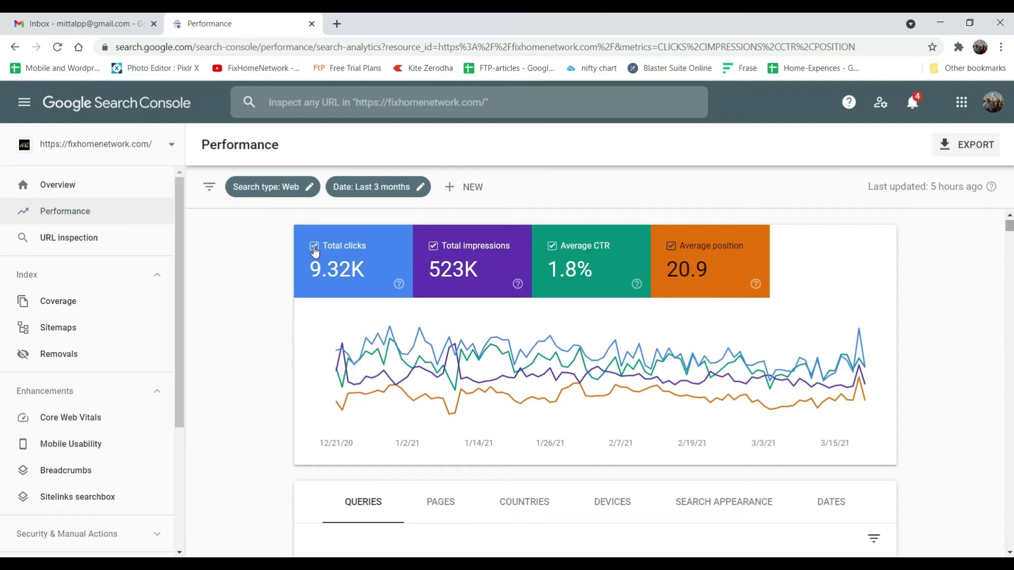
pyautogui.scroll(-4, 233, 299)
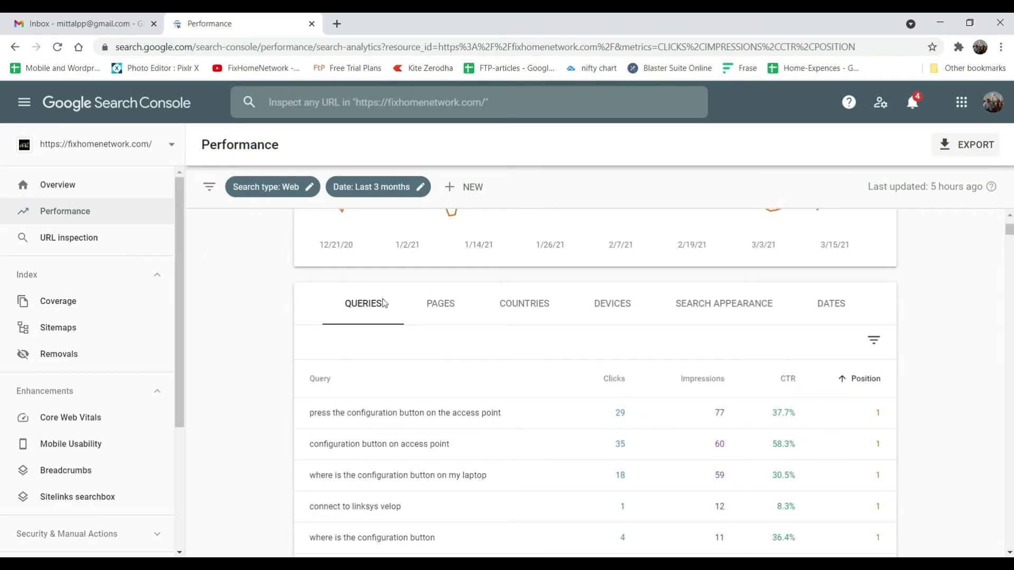
# Break results down by page and sort by clicks, led by the Linksys E900 setup page at 1,009.
pyautogui.click(441, 304)
pyautogui.scroll(-5, 255, 313)
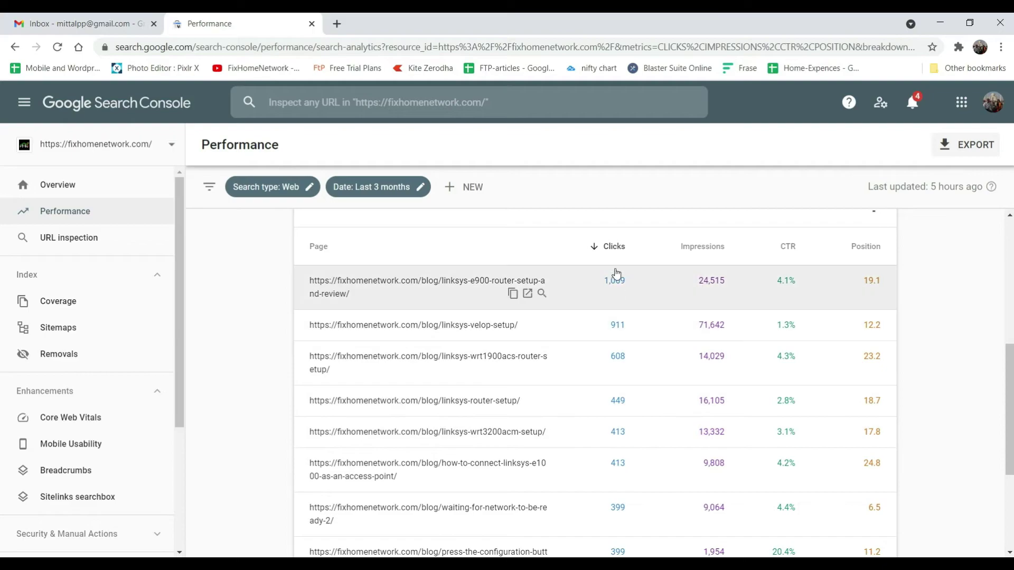
pyautogui.click(613, 248)
pyautogui.click(613, 247)
pyautogui.scroll(-1, 749, 290)
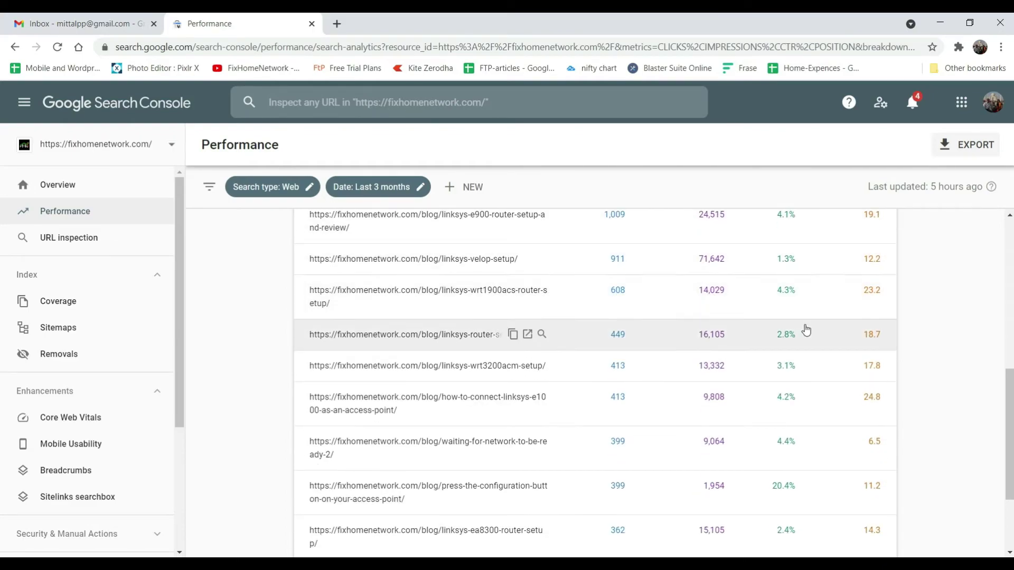
pyautogui.scroll(2, 702, 336)
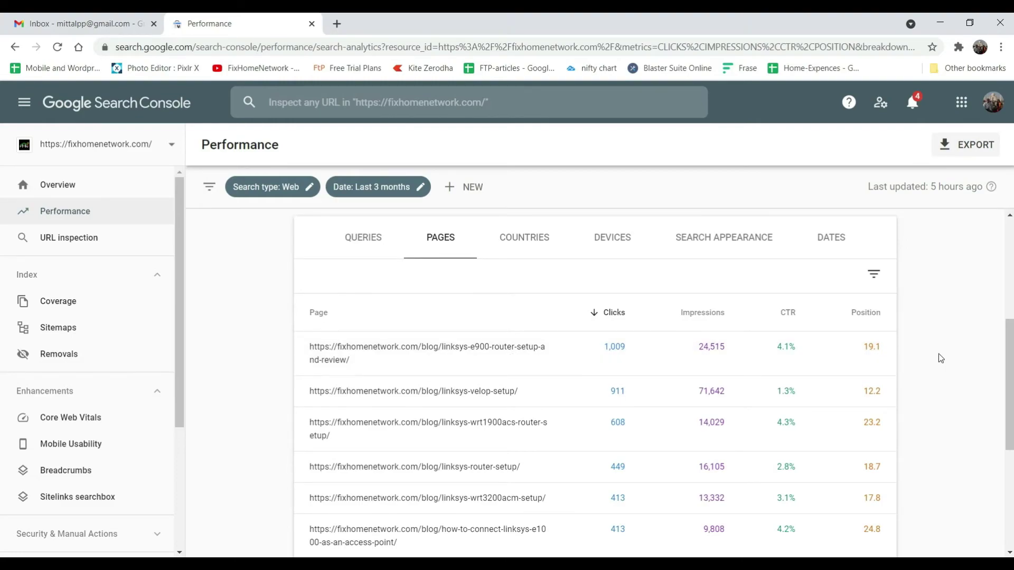
pyautogui.scroll(-1, 939, 353)
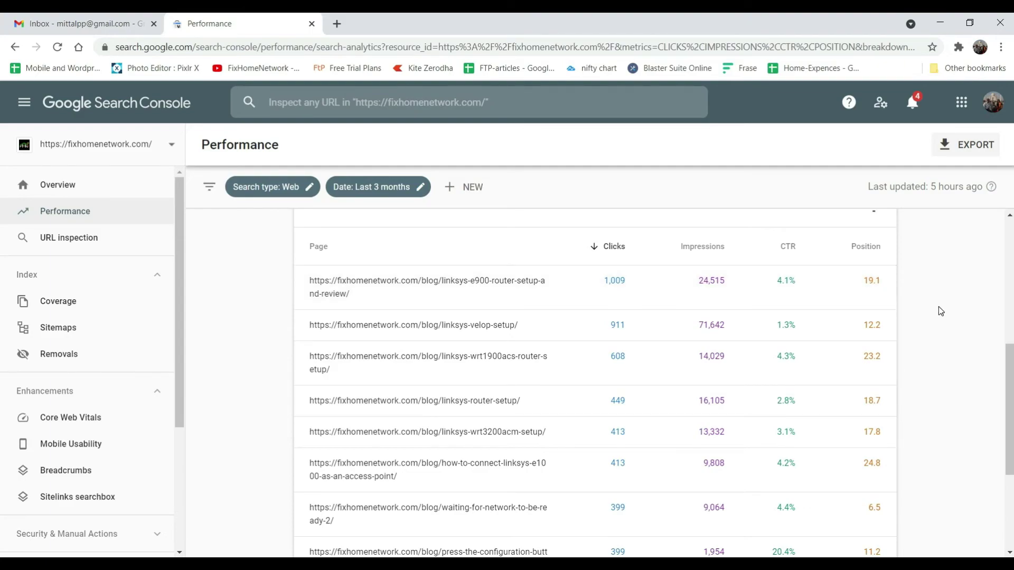
pyautogui.scroll(-4, 939, 310)
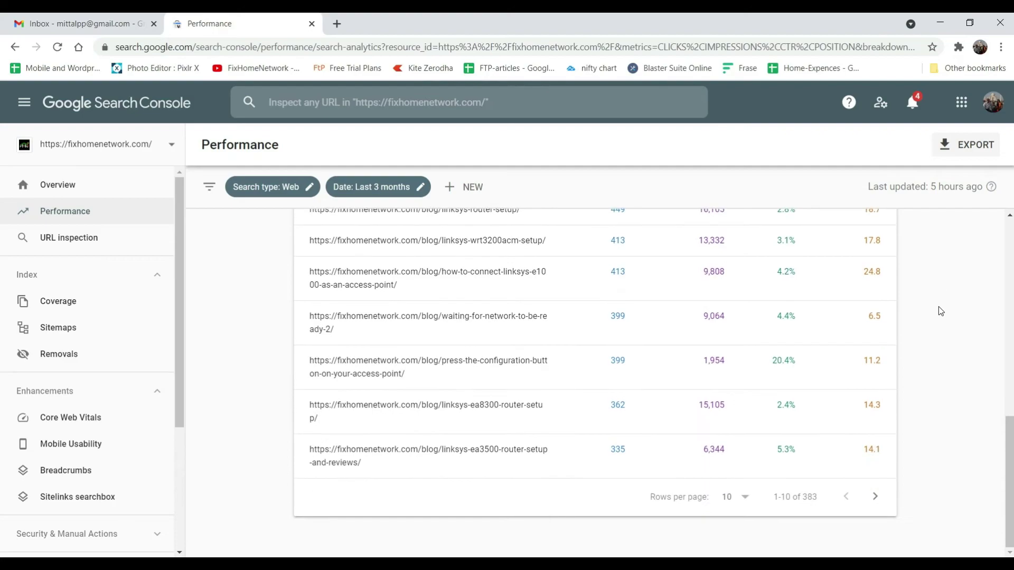
pyautogui.scroll(8, 654, 460)
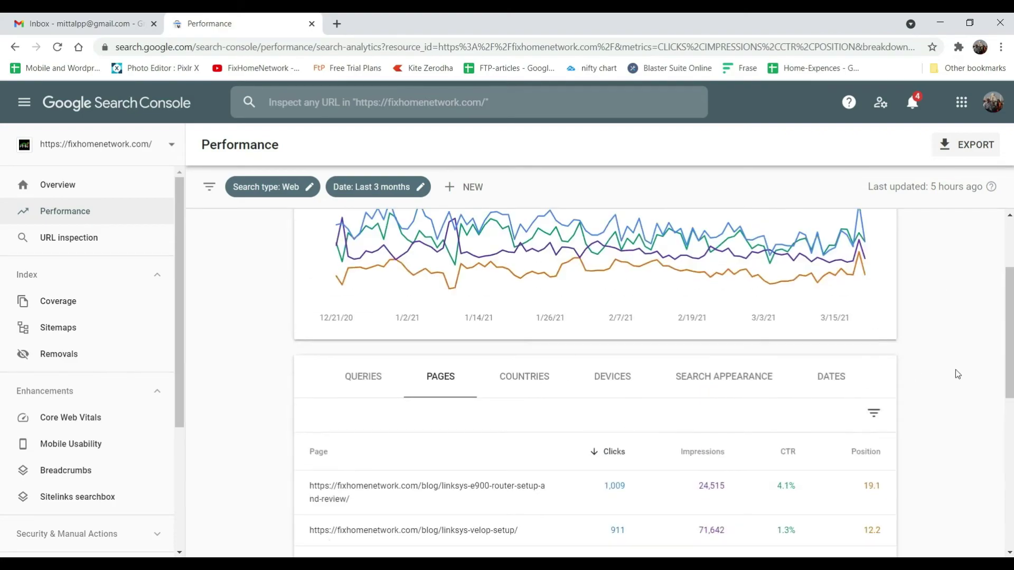
pyautogui.scroll(-4, 959, 364)
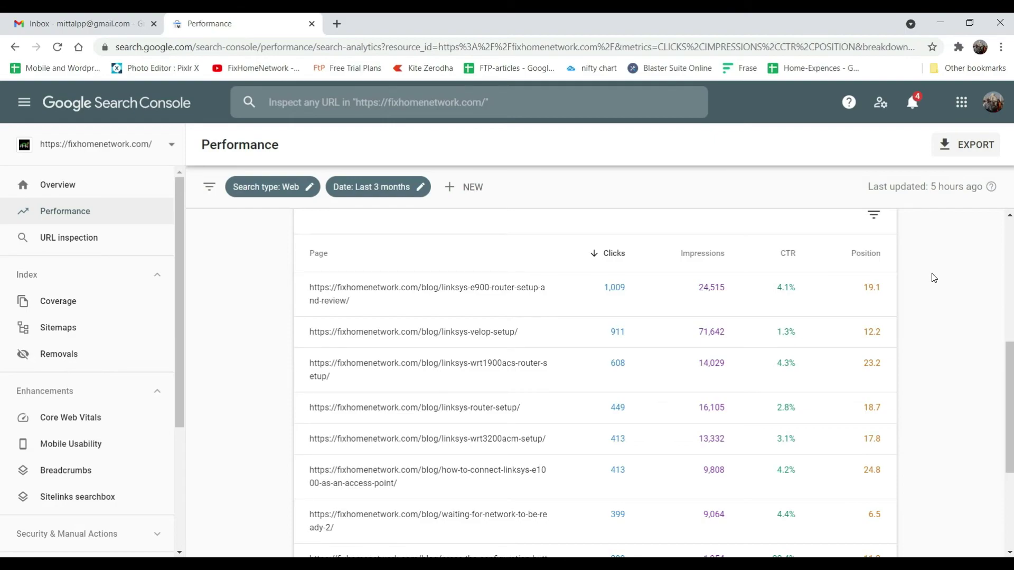
pyautogui.scroll(1, 934, 278)
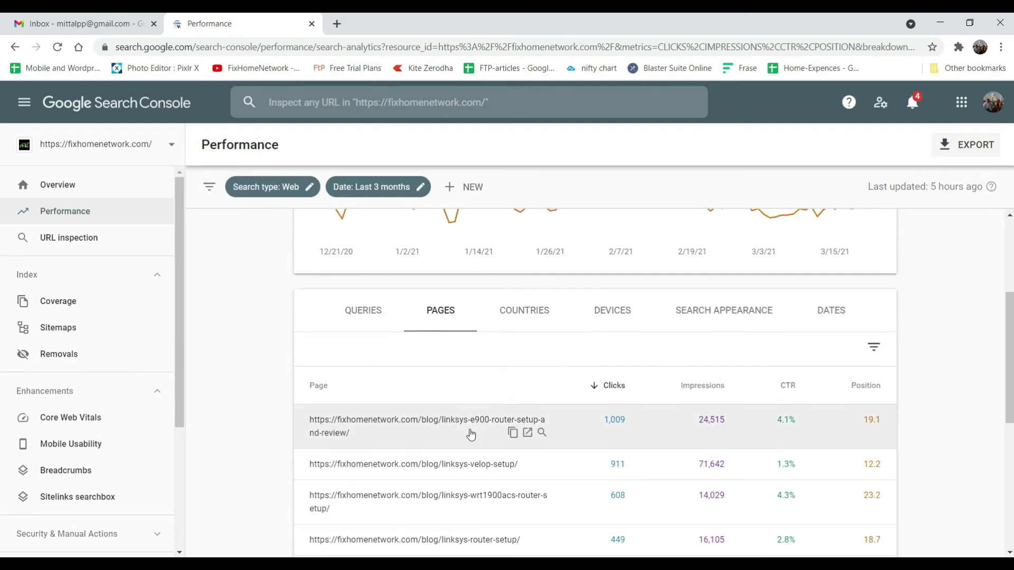
# Filter the report to the linksys-velop-setup page and list its search queries.
pyautogui.click(399, 403)
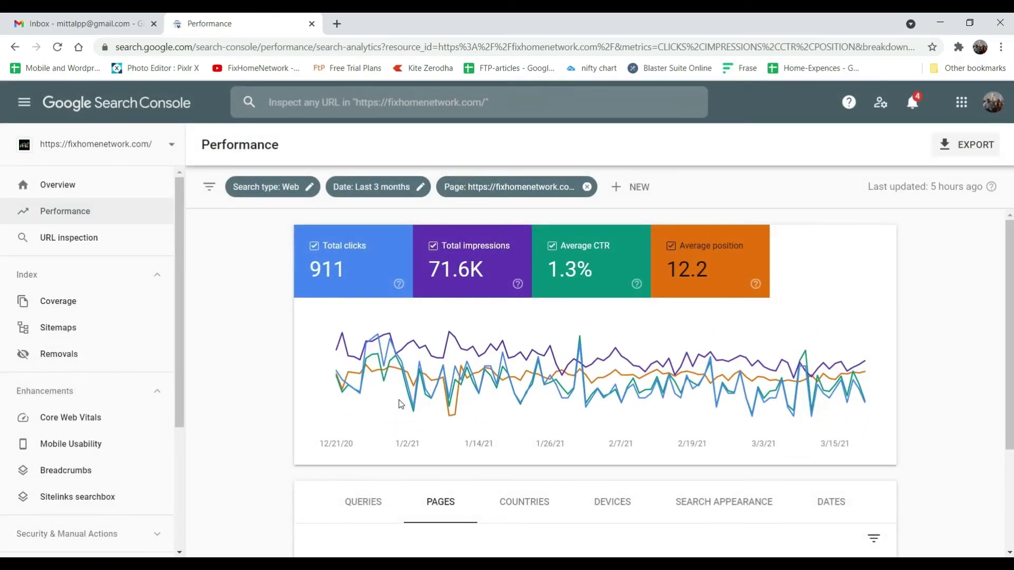
pyautogui.scroll(-3, 398, 401)
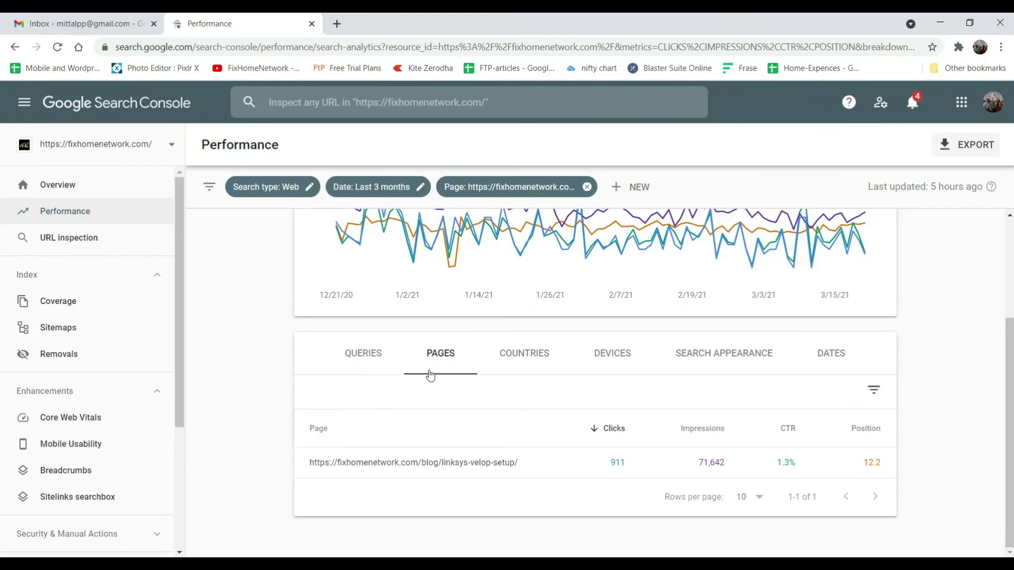
pyautogui.click(364, 355)
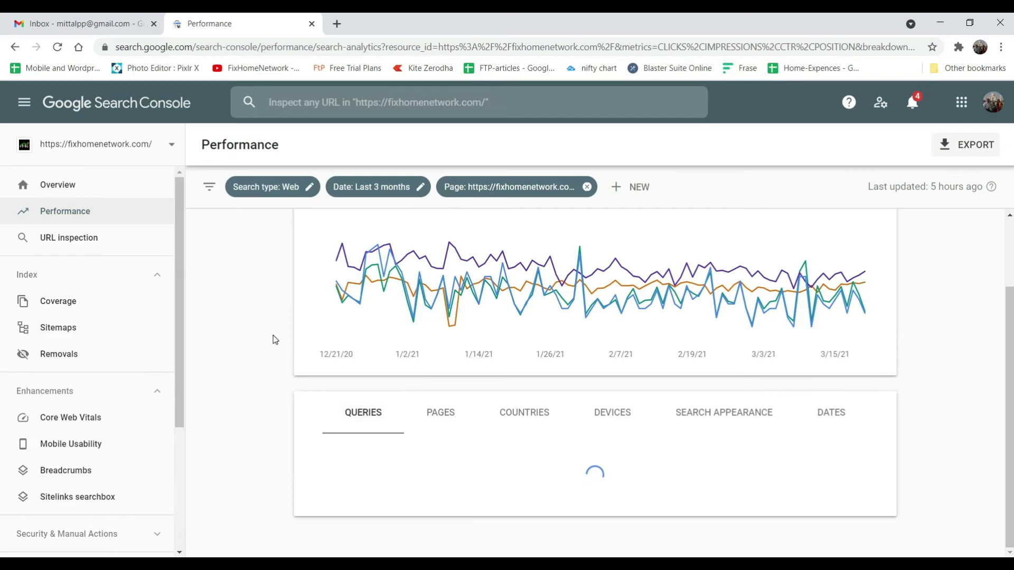
pyautogui.scroll(-3, 239, 332)
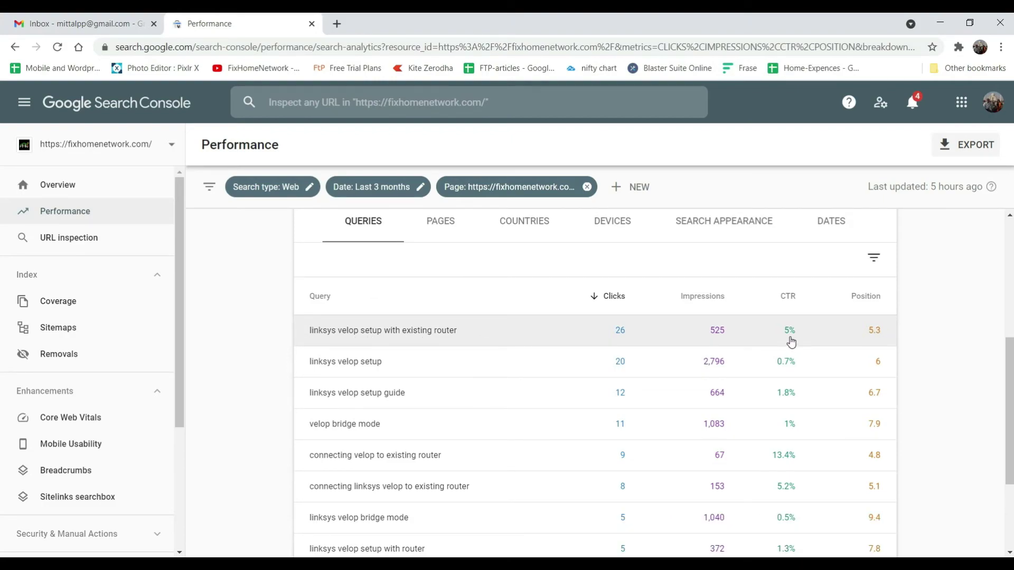
# Sort the page's queries by position ascending, topped by 'connect to linksys velop' at 1.
pyautogui.click(876, 301)
pyautogui.click(876, 301)
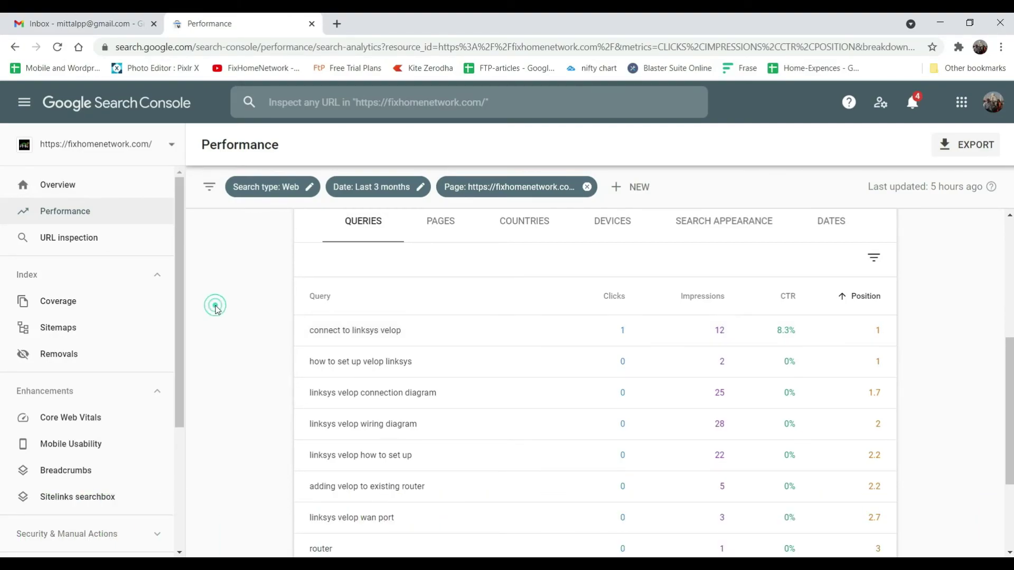
pyautogui.scroll(-1, 85, 441)
pyautogui.scroll(-2, 86, 418)
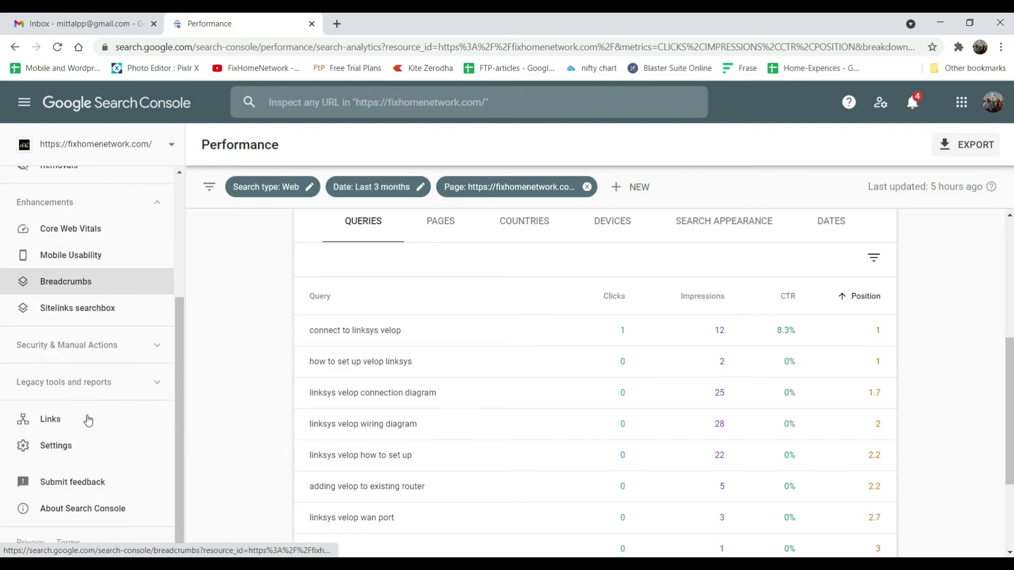
# Review the Links report: 3,567 external and 9,446 internal links, top linked pages, linking sites and linking text.
pyautogui.click(51, 419)
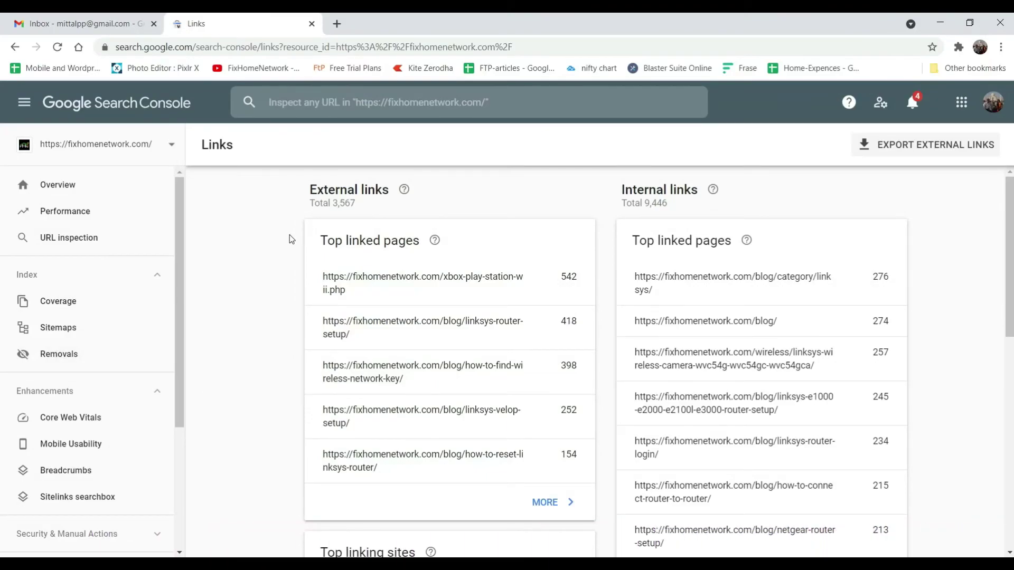
pyautogui.scroll(-3, 290, 239)
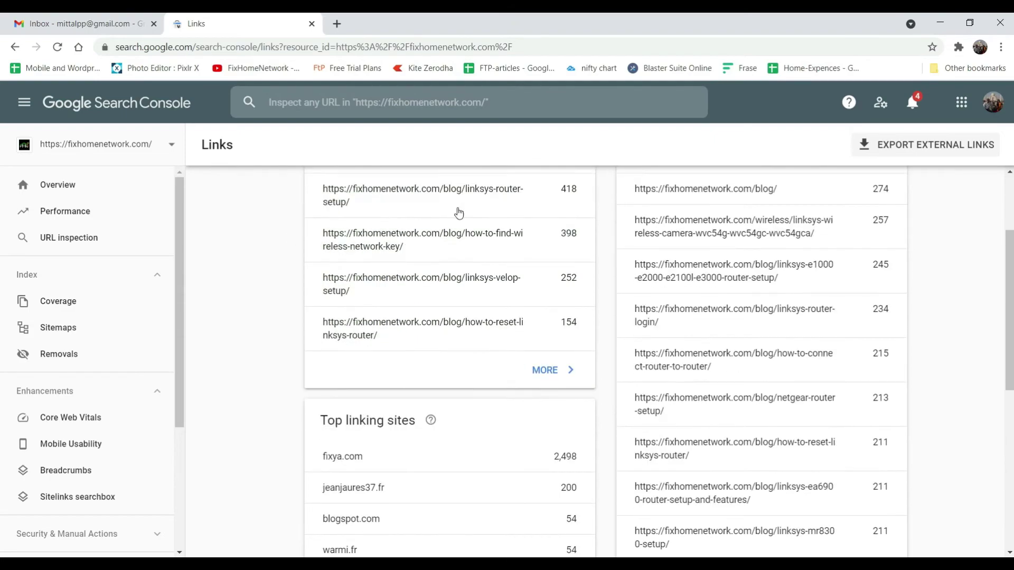
pyautogui.scroll(3, 460, 215)
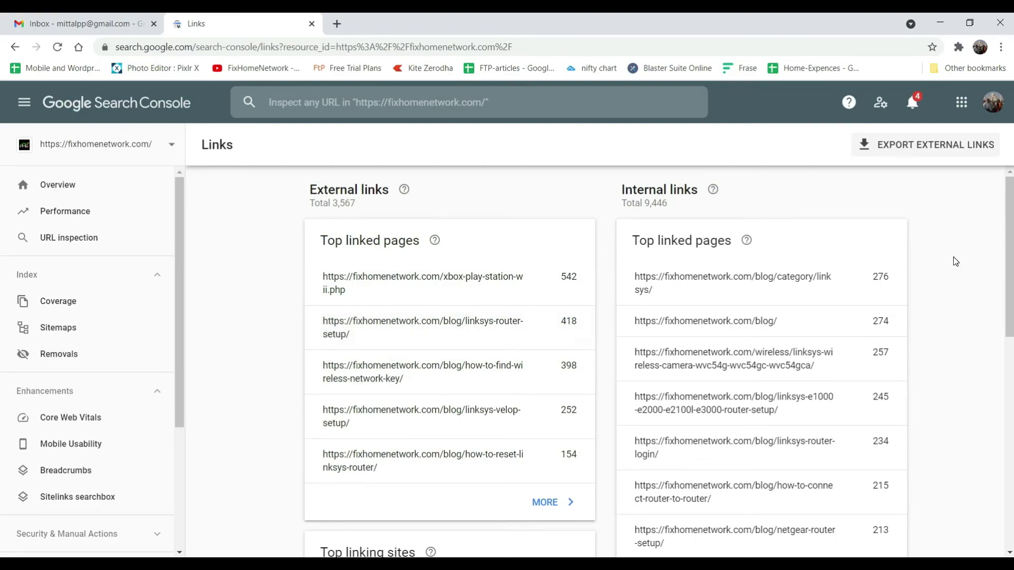
pyautogui.scroll(-6, 953, 256)
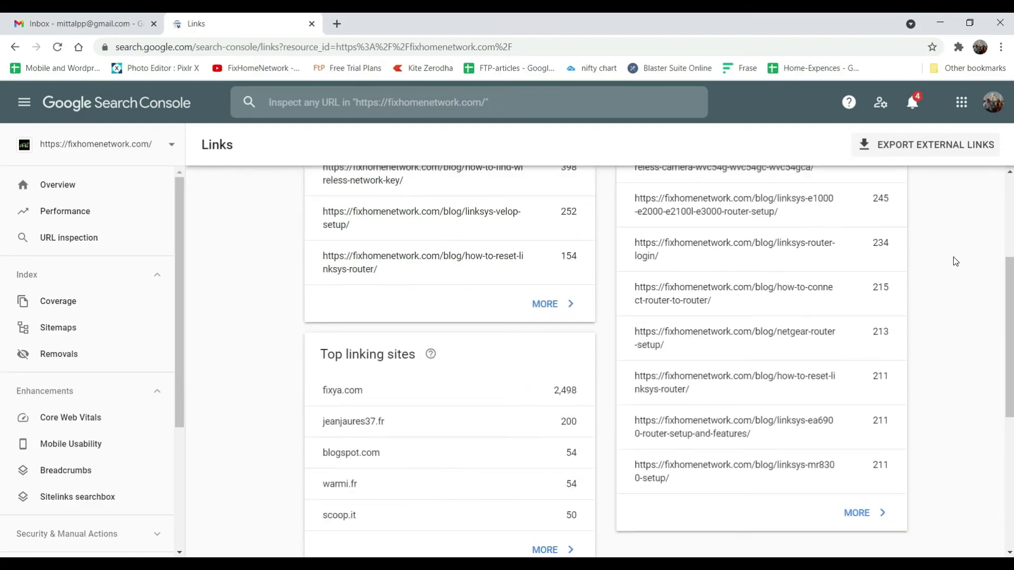
pyautogui.scroll(1, 286, 363)
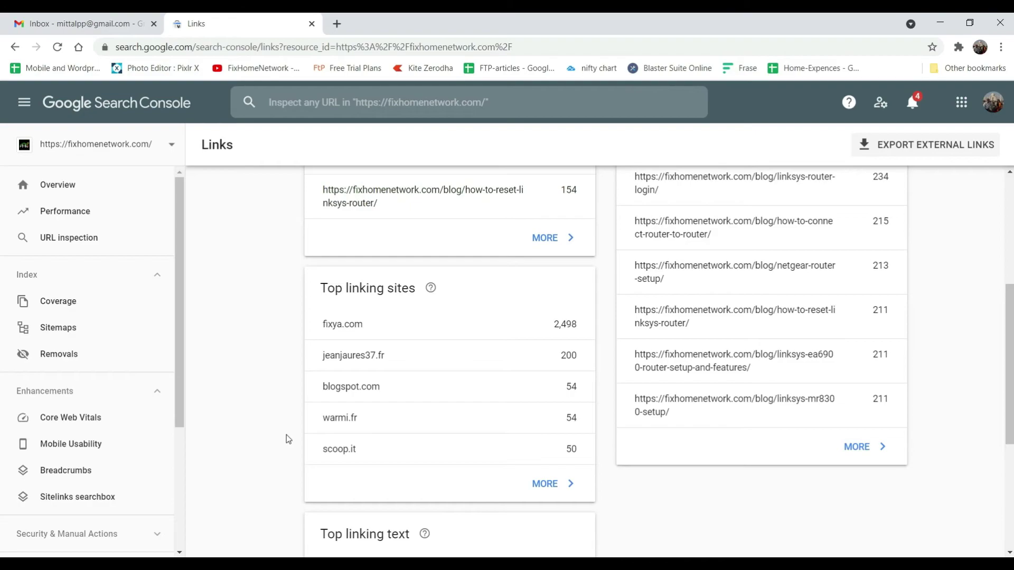
pyautogui.scroll(-5, 286, 435)
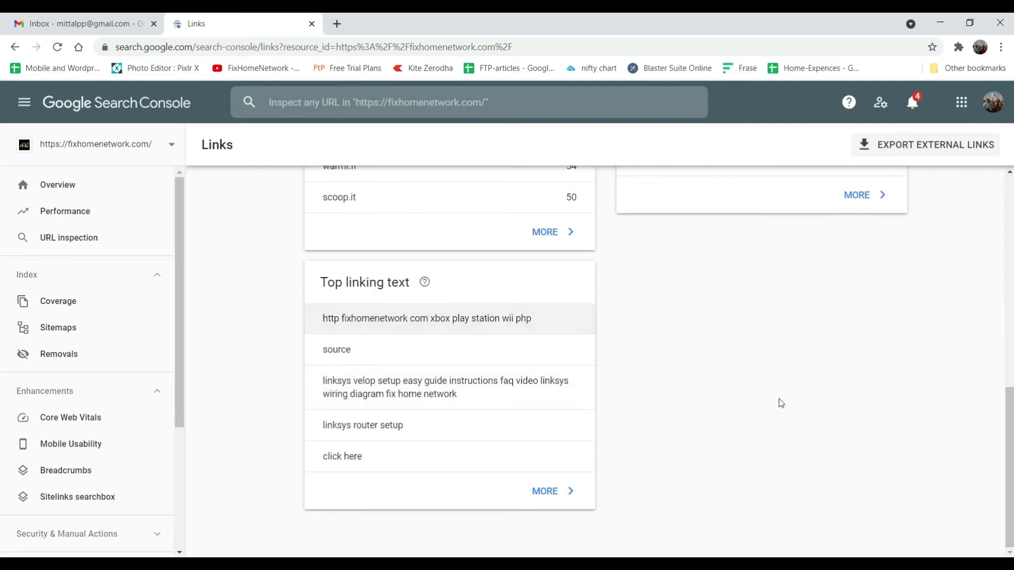
pyautogui.scroll(10, 802, 432)
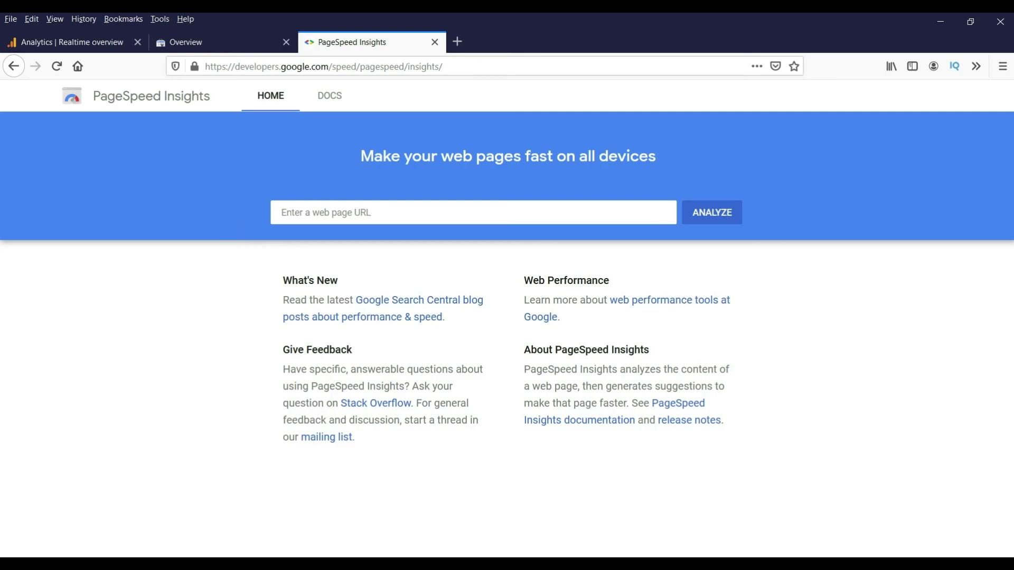
# Run a PageSpeed Insights analysis of paramfreelance.com.
pyautogui.click(294, 213)
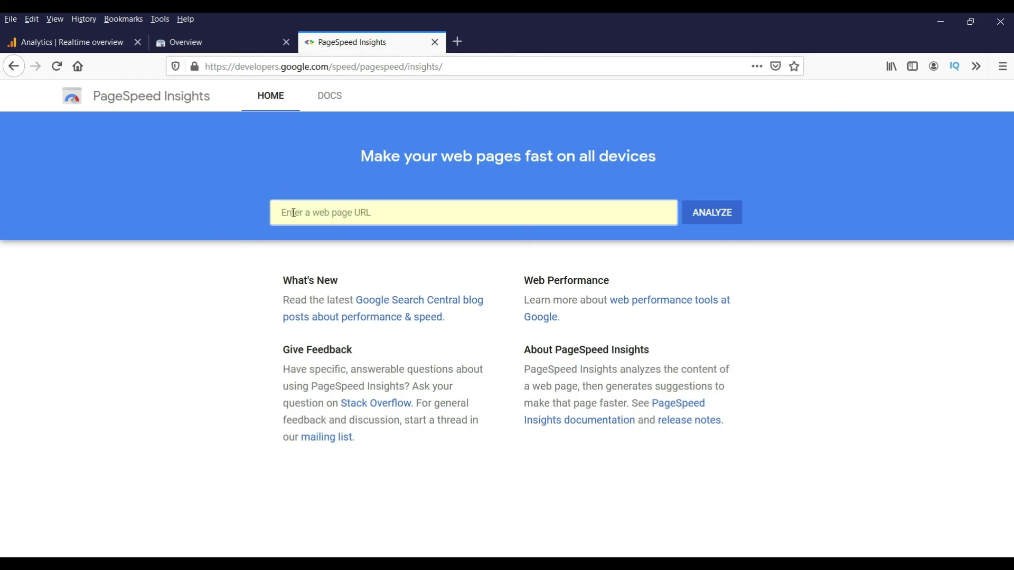
pyautogui.write('paramfreelance.com')
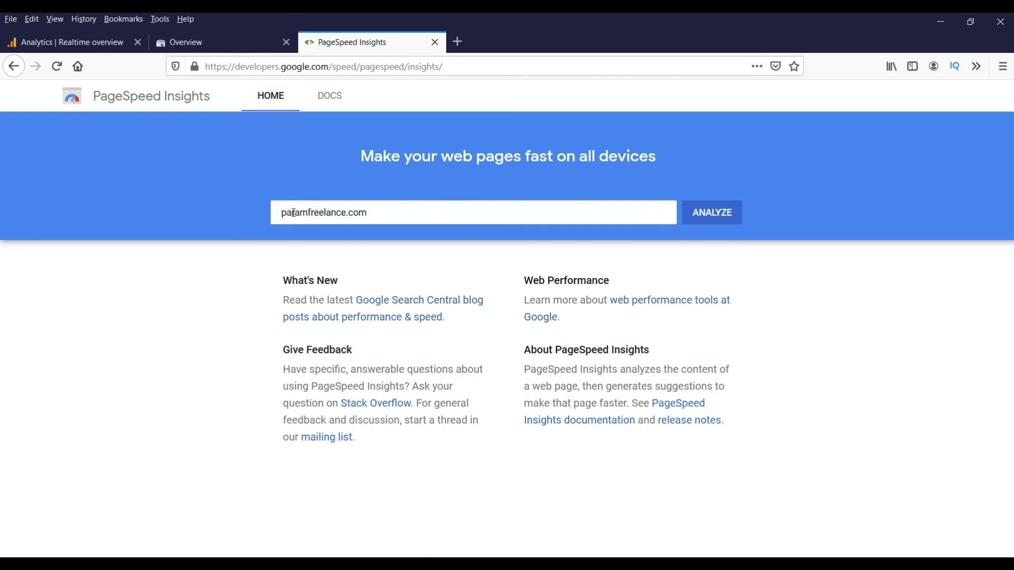
pyautogui.press('Return')
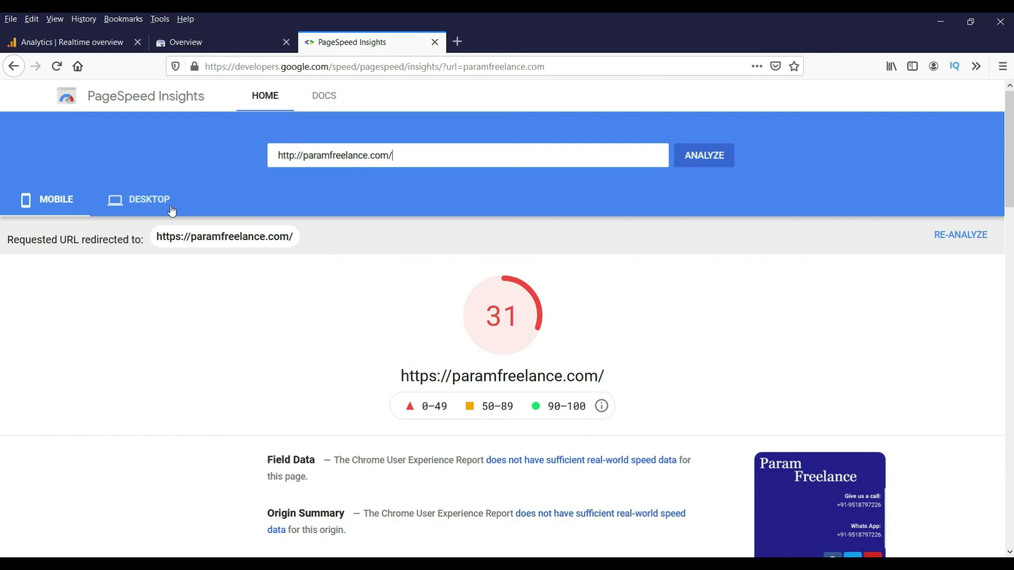
# Compare the mobile score of 31 with the desktop score of 78, ending on the desktop result.
pyautogui.click(144, 204)
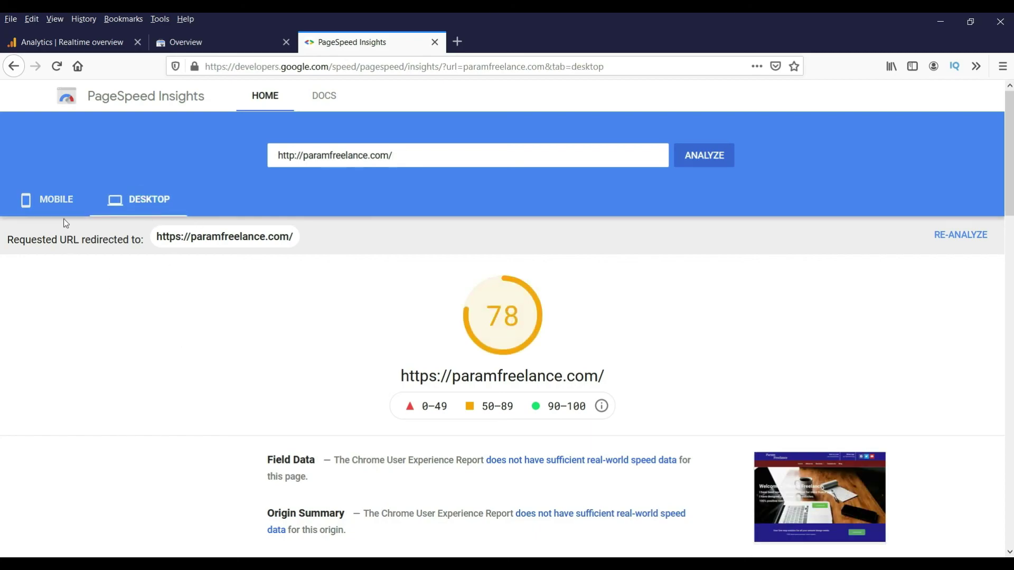
pyautogui.click(57, 201)
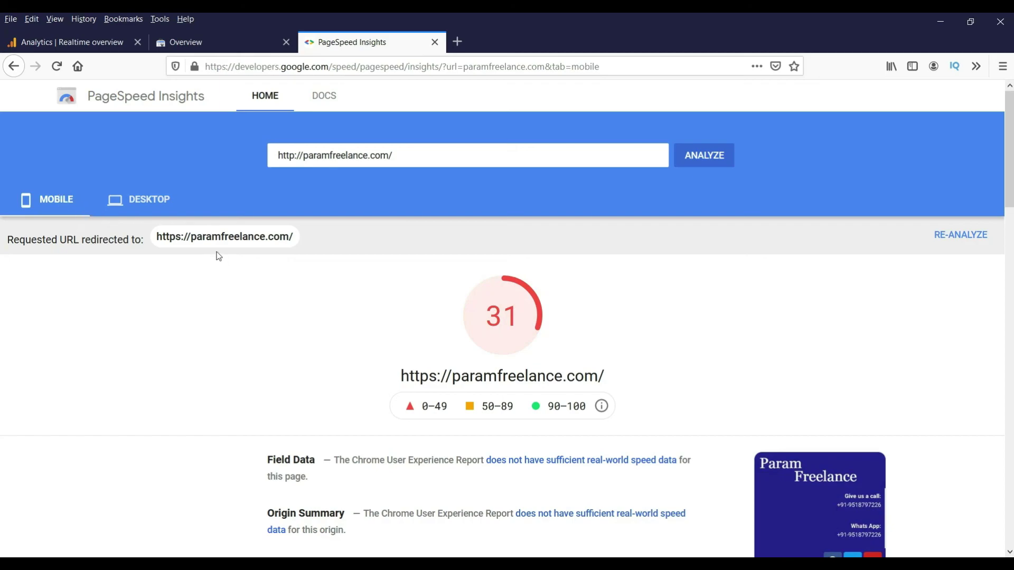
pyautogui.click(149, 205)
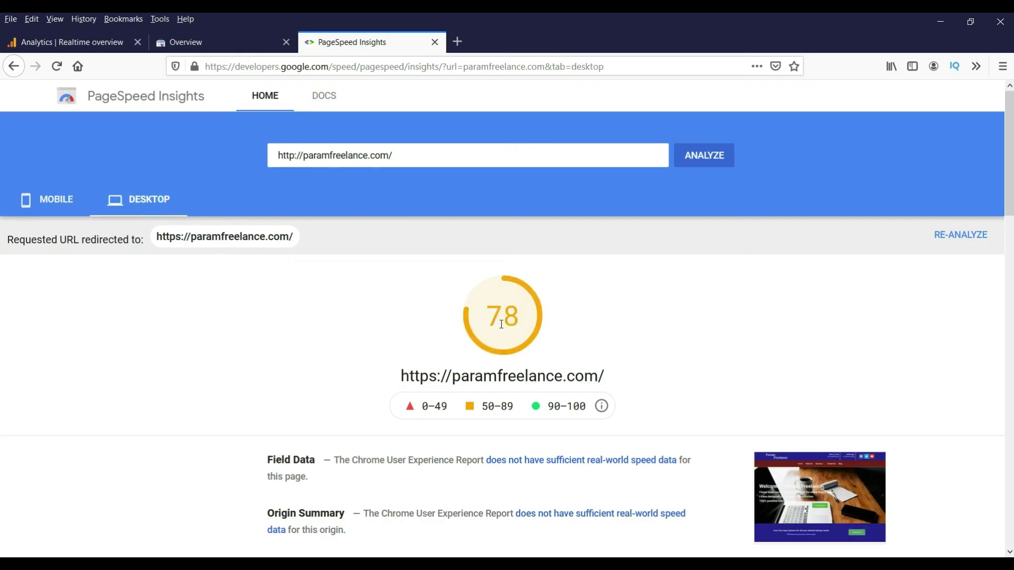